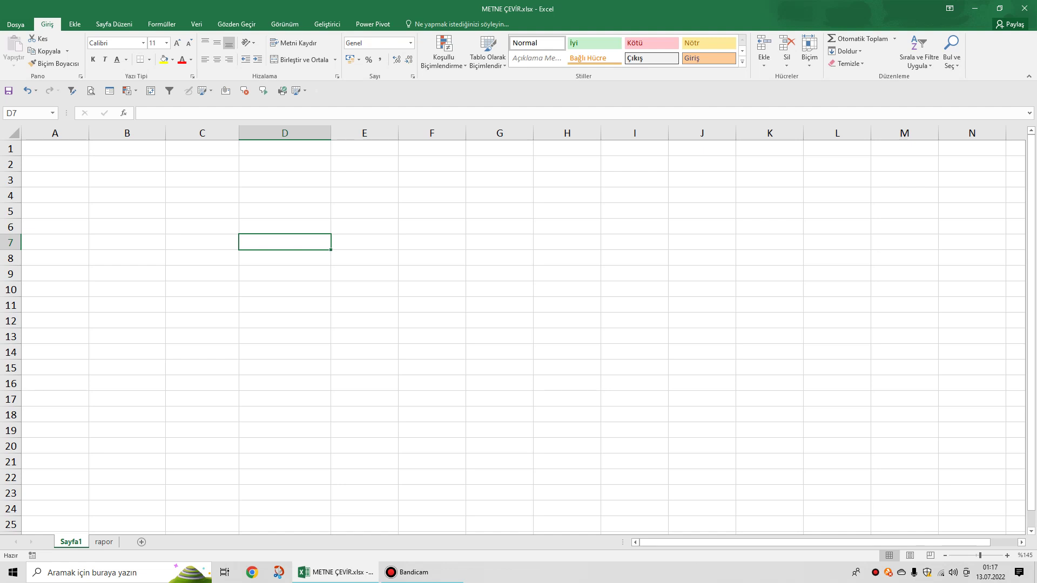
# Resize columns B and D by dragging their header borders.
pyautogui.moveTo(165, 133); pyautogui.dragTo(157, 133)
pyautogui.moveTo(323, 133); pyautogui.dragTo(305, 133)
pyautogui.moveTo(157, 133); pyautogui.dragTo(173, 133)
# Enter the date 13.07.2022 in cell B2.
pyautogui.click(132, 164)
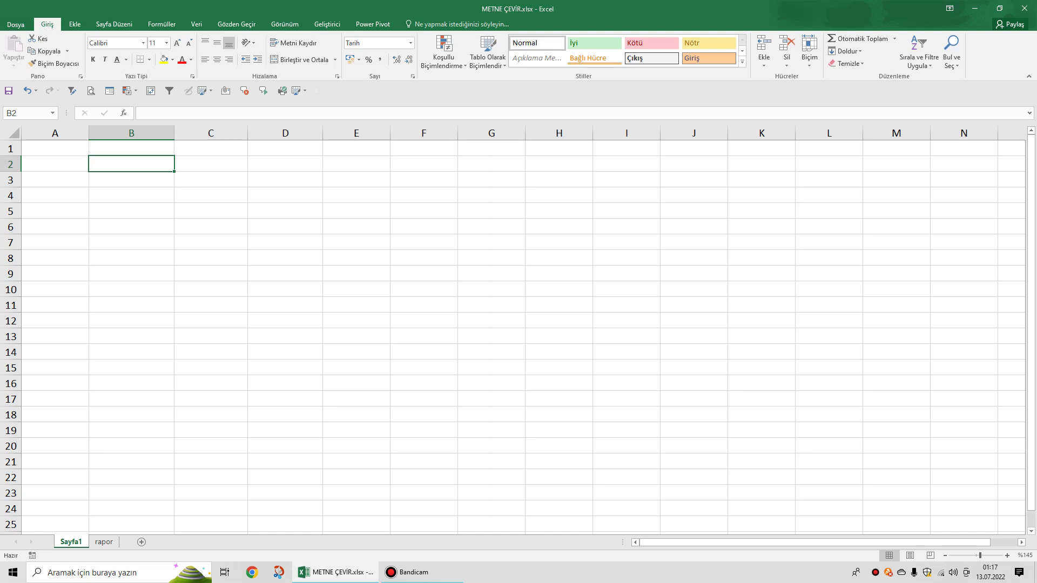
pyautogui.write('13.0')
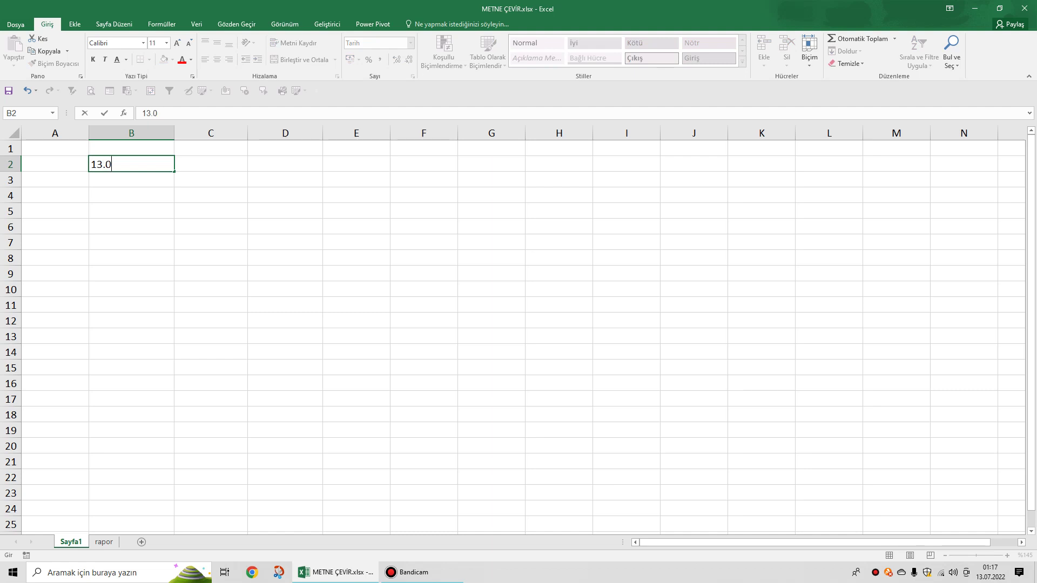
pyautogui.write('7.2022')
pyautogui.click(357, 227)
pyautogui.click(131, 164)
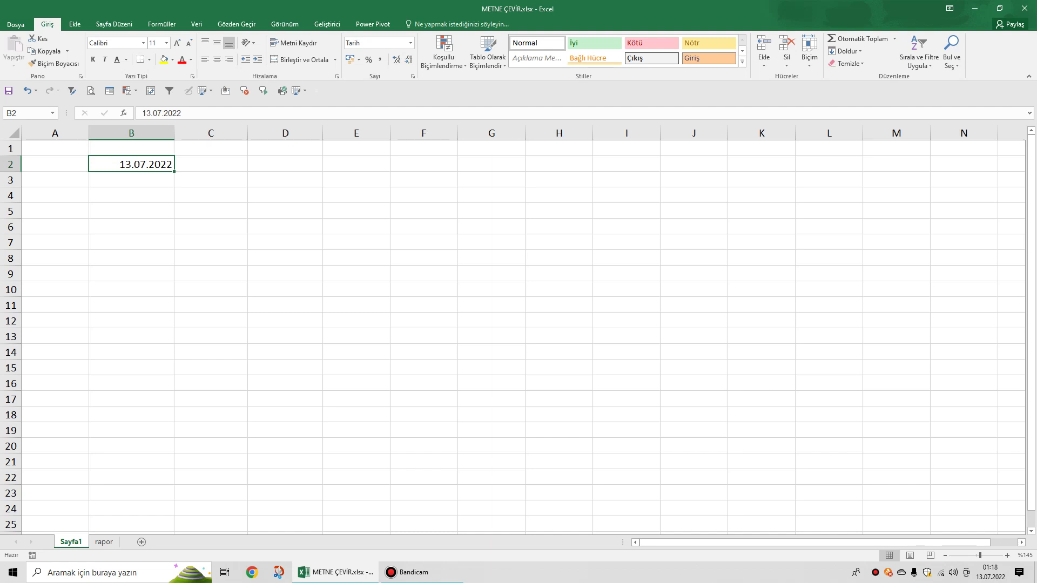
# Enter =METNEÇEVİR(B2;"gggg") in D2 so it shows the weekday Çarşamba.
pyautogui.click(284, 164)
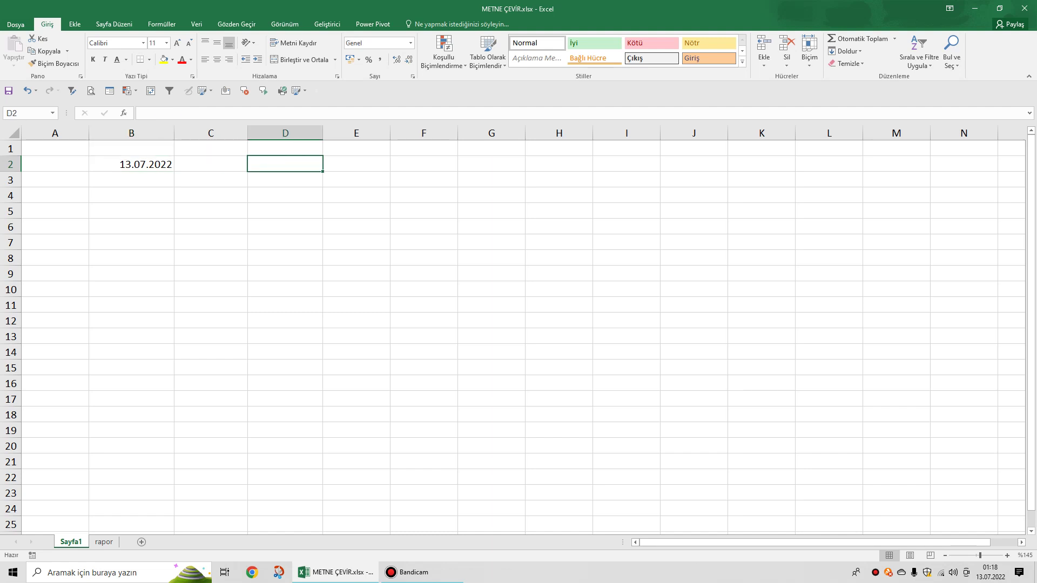
pyautogui.write('=me')
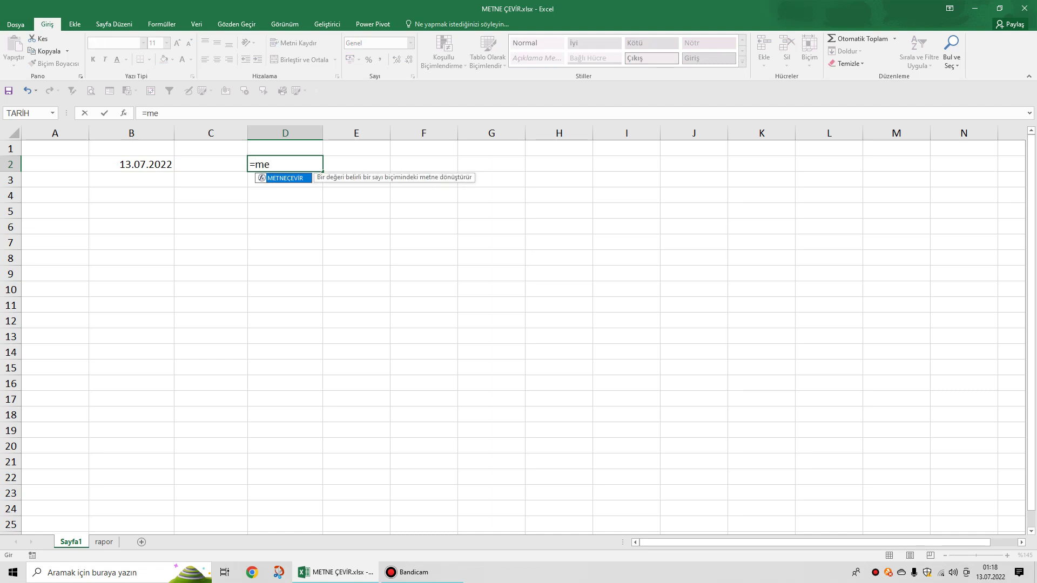
pyautogui.press('Tab')
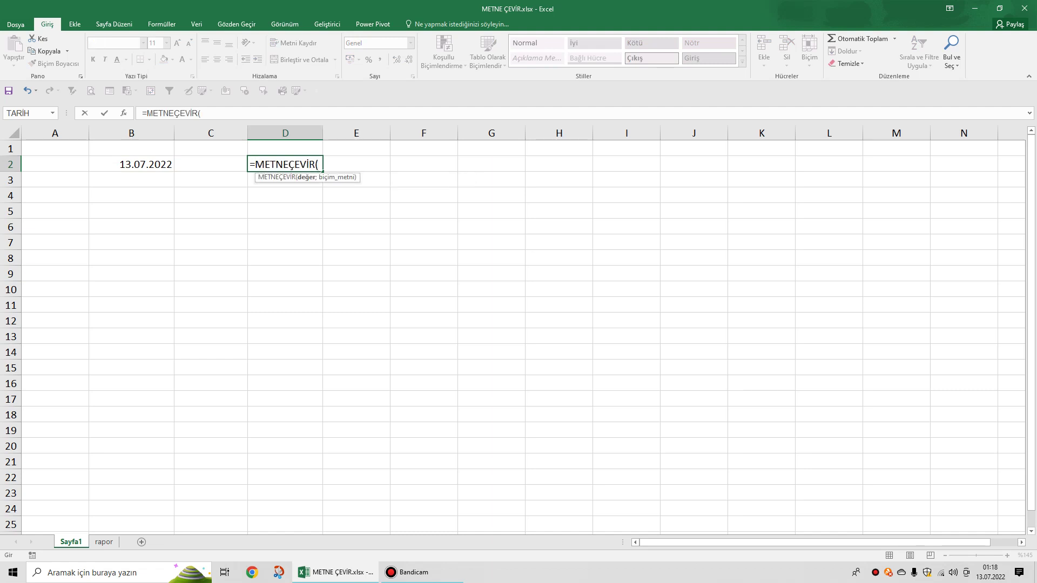
pyautogui.click(131, 164)
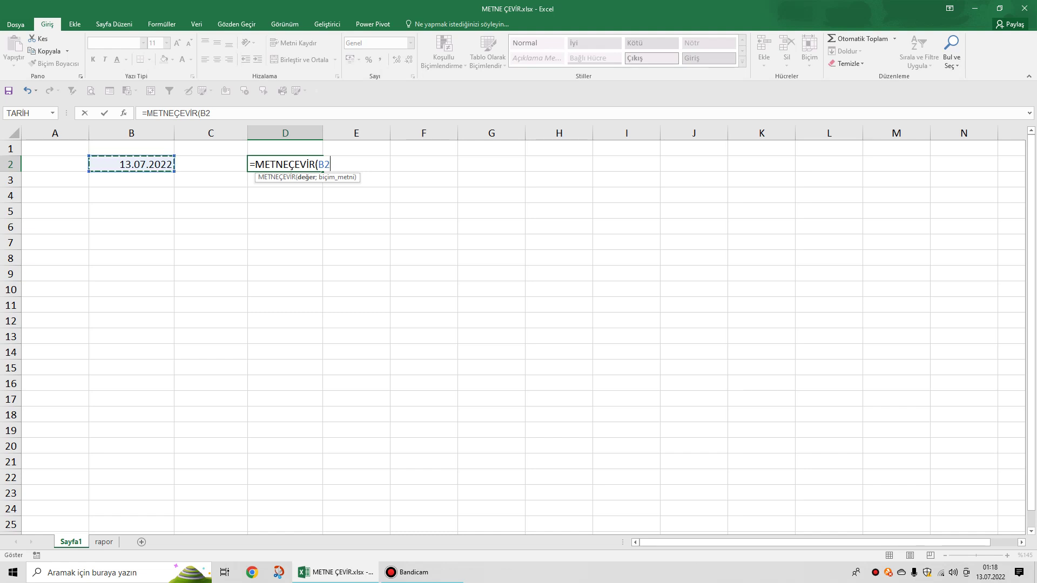
pyautogui.write(';"')
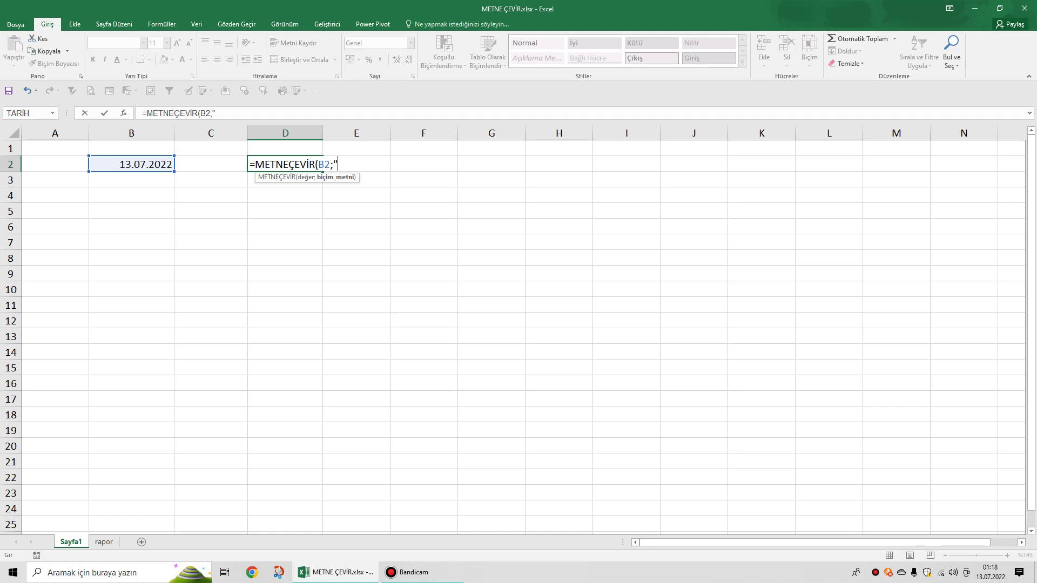
pyautogui.write('gggg"')
pyautogui.press('Return')
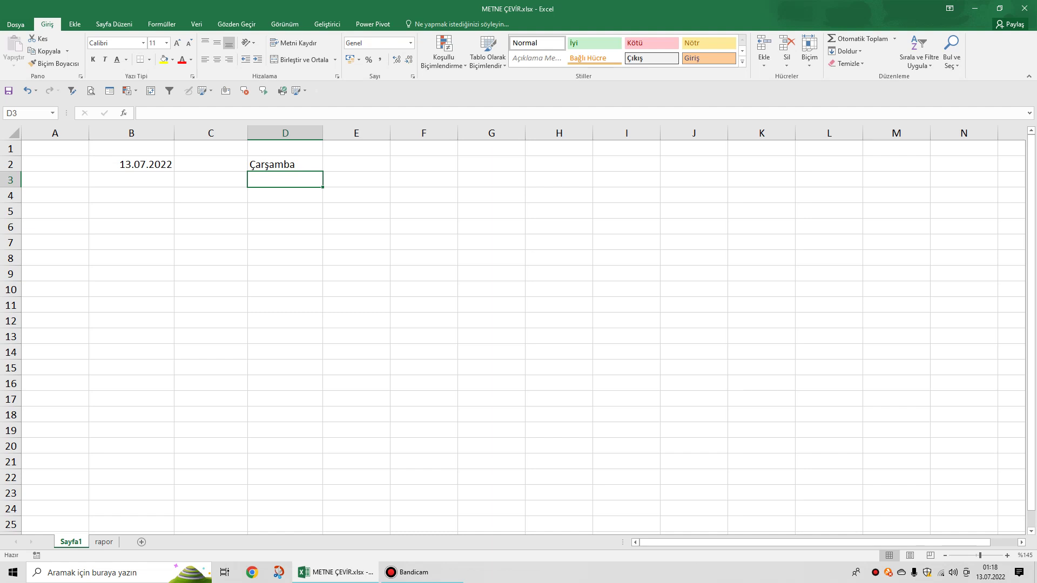
pyautogui.click(285, 164)
# Enter =METNEÇEVİR(B2;"aaaa") in D3 to display the month name Temmuz.
pyautogui.click(285, 179)
pyautogui.write('=')
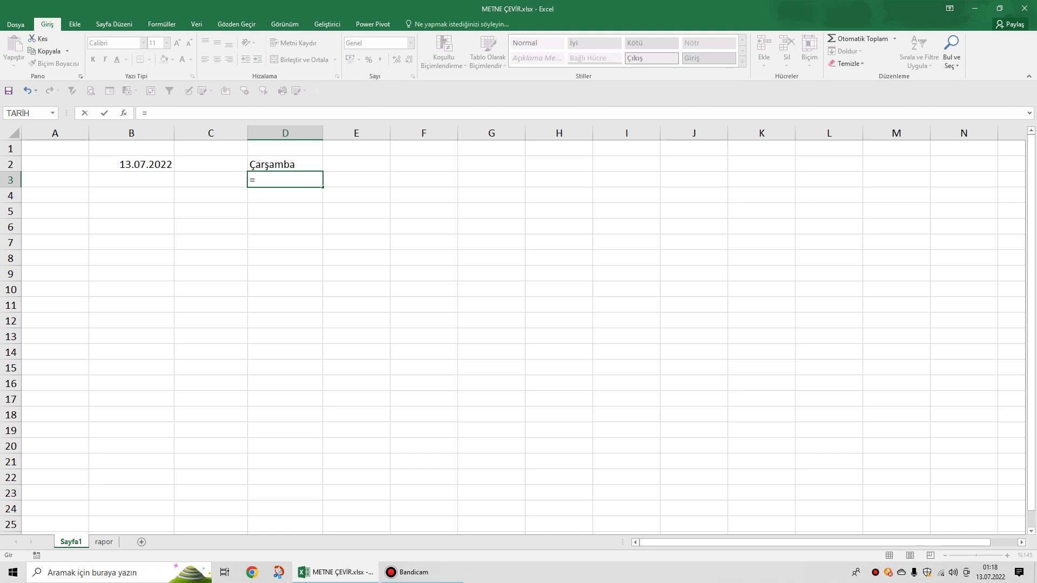
pyautogui.write('metn')
pyautogui.press('Tab')
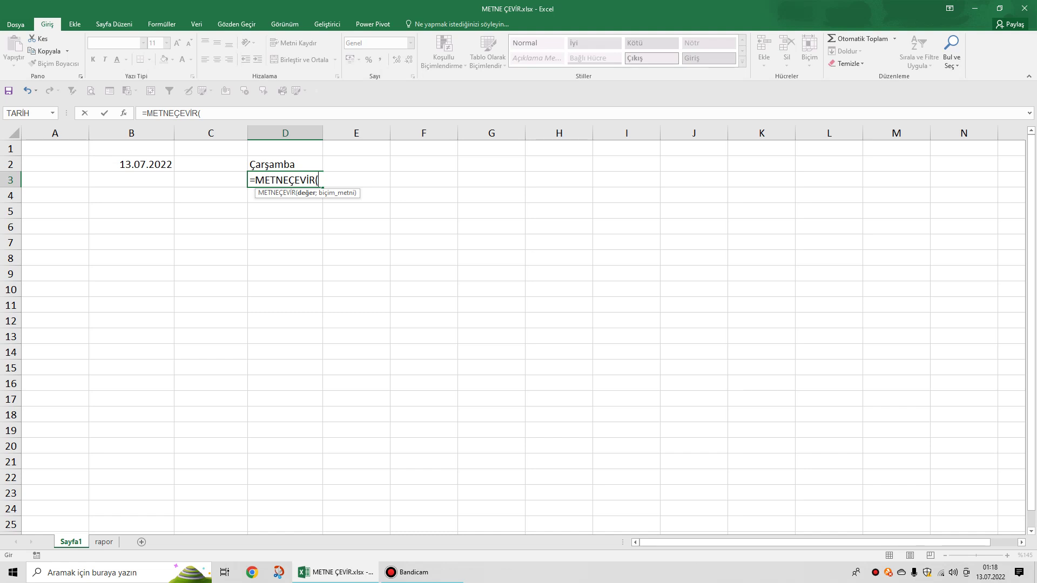
pyautogui.click(131, 164)
pyautogui.write(';')
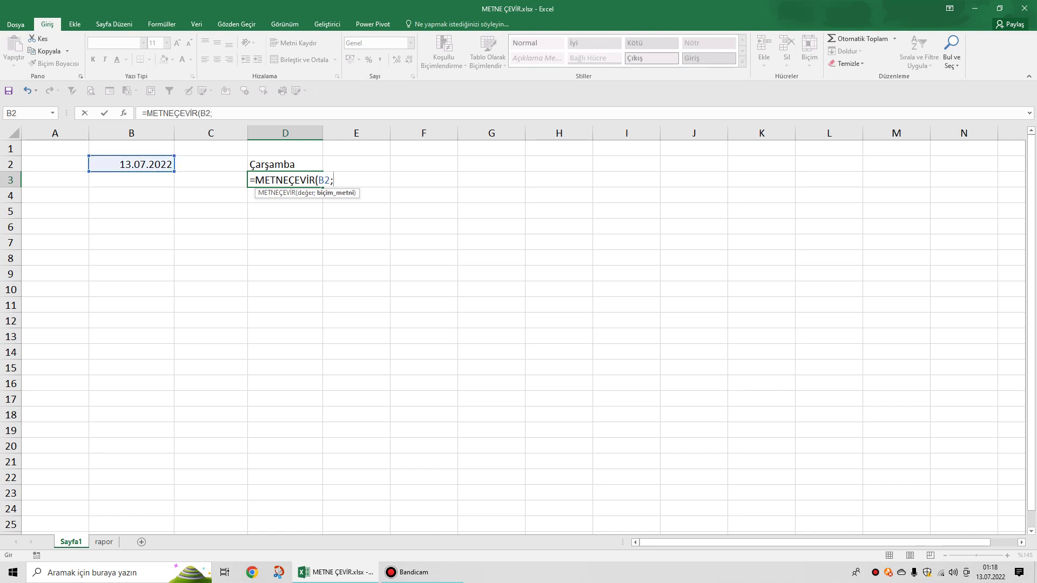
pyautogui.write('"')
pyautogui.write('aaaa"')
pyautogui.press('Return')
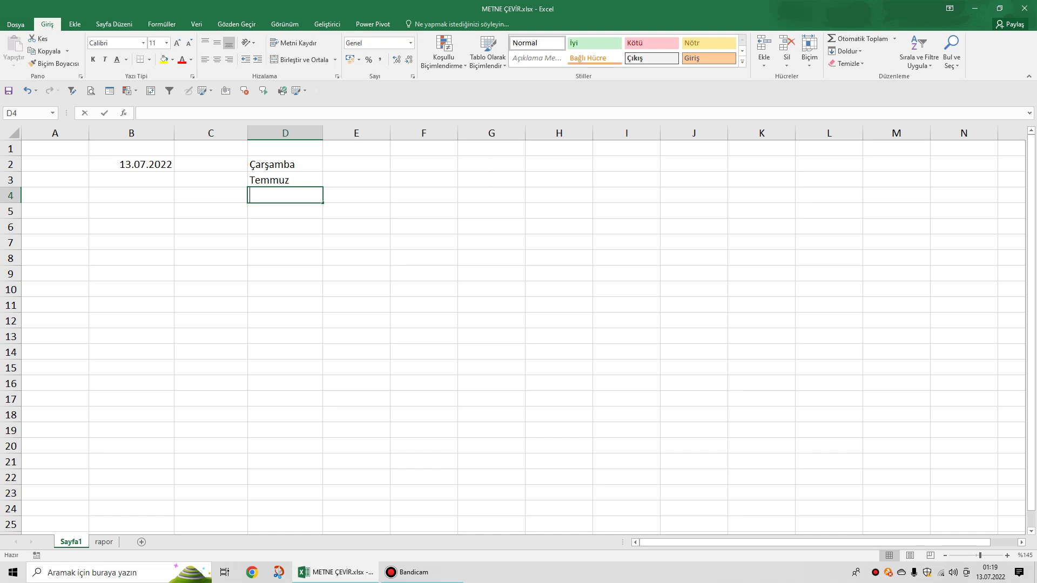
# Enter =METNEÇEVİR(B2;"gg aaaa yyyy") in D4 to display 13 Temmuz 2022.
pyautogui.write('=met')
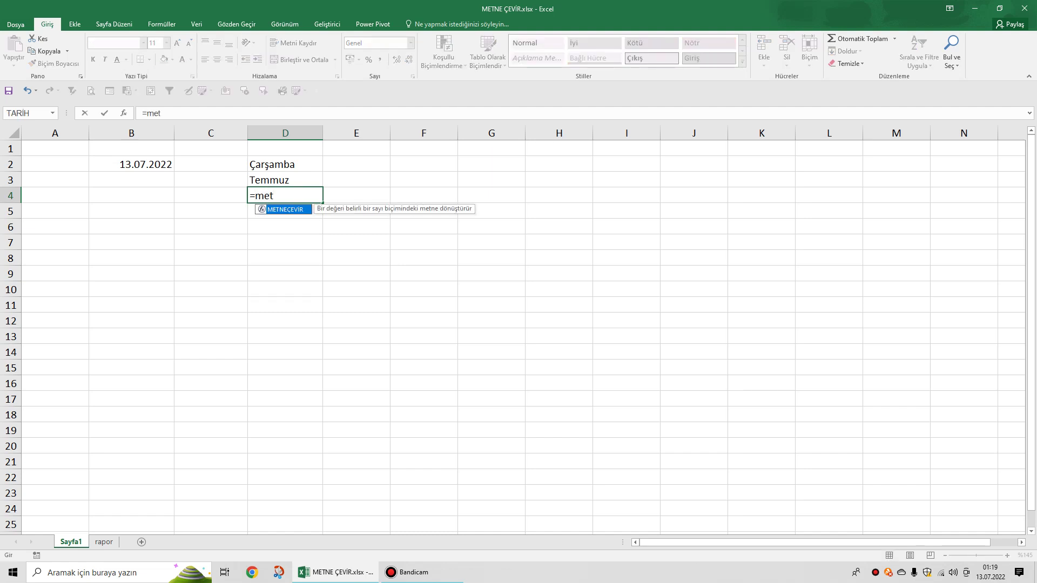
pyautogui.press('Tab')
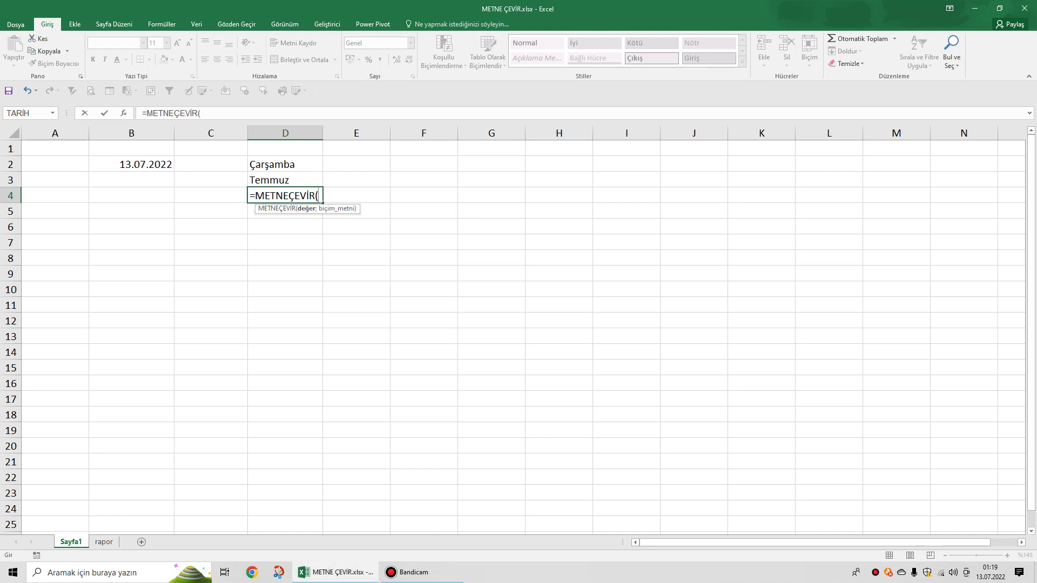
pyautogui.click(131, 164)
pyautogui.write(';')
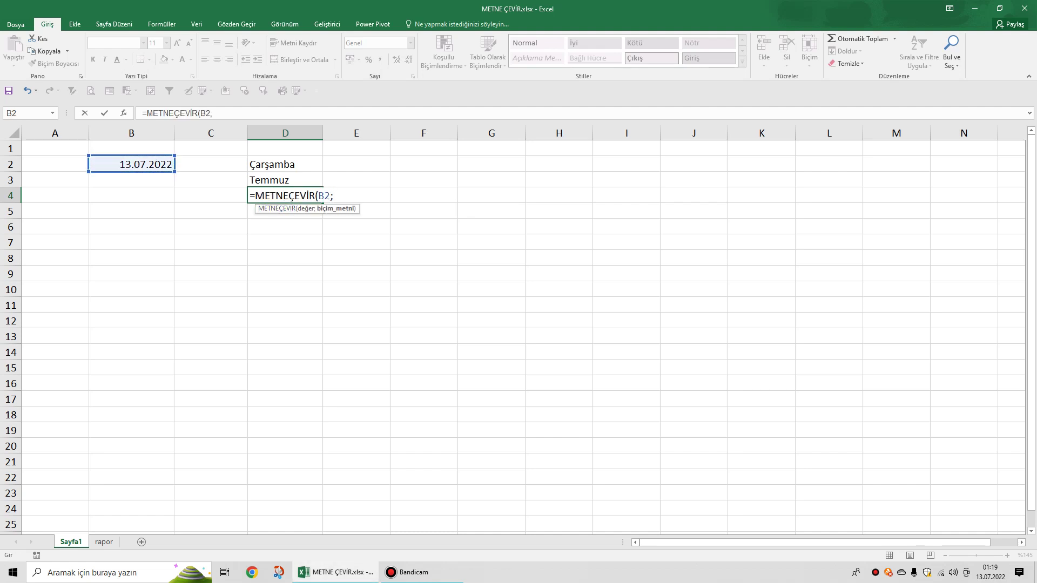
pyautogui.write('"gg aaaa yyyy')
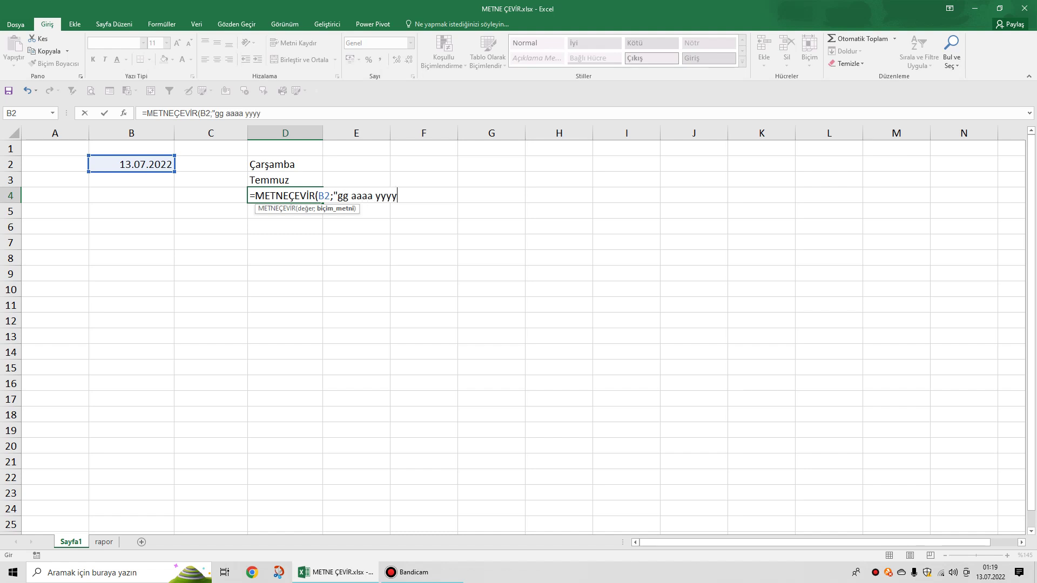
pyautogui.write('"')
pyautogui.press('Return')
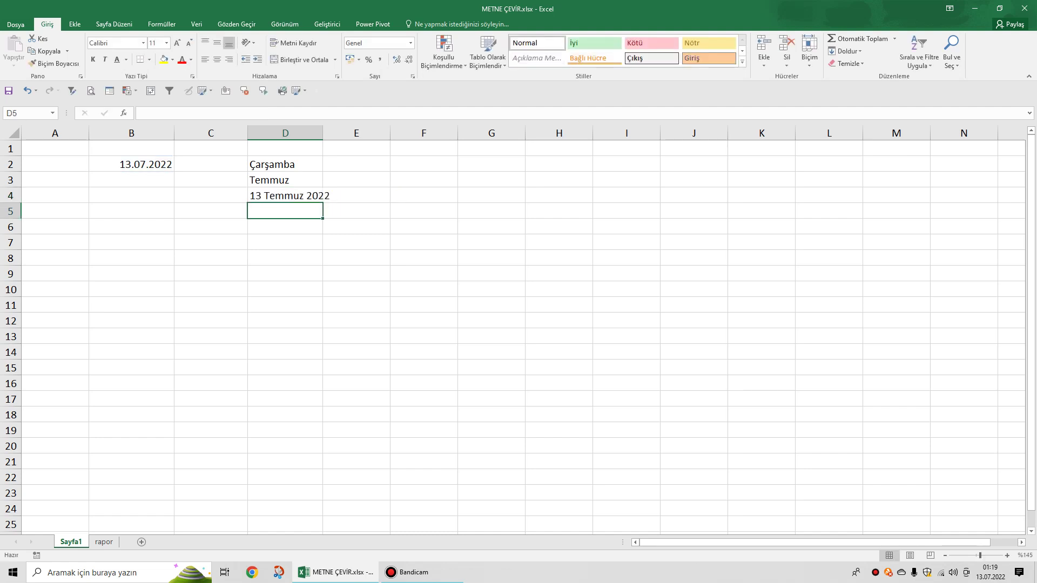
pyautogui.click(285, 196)
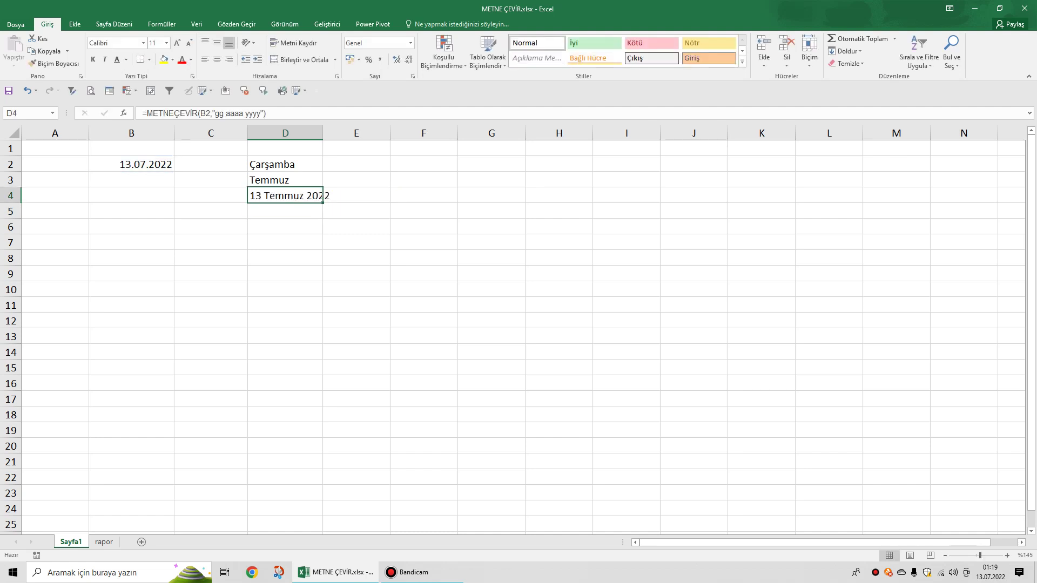
# Widen column D and trim D4's format to "aaa yyyy", showing Tem 2022.
pyautogui.moveTo(322, 133); pyautogui.dragTo(344, 133)
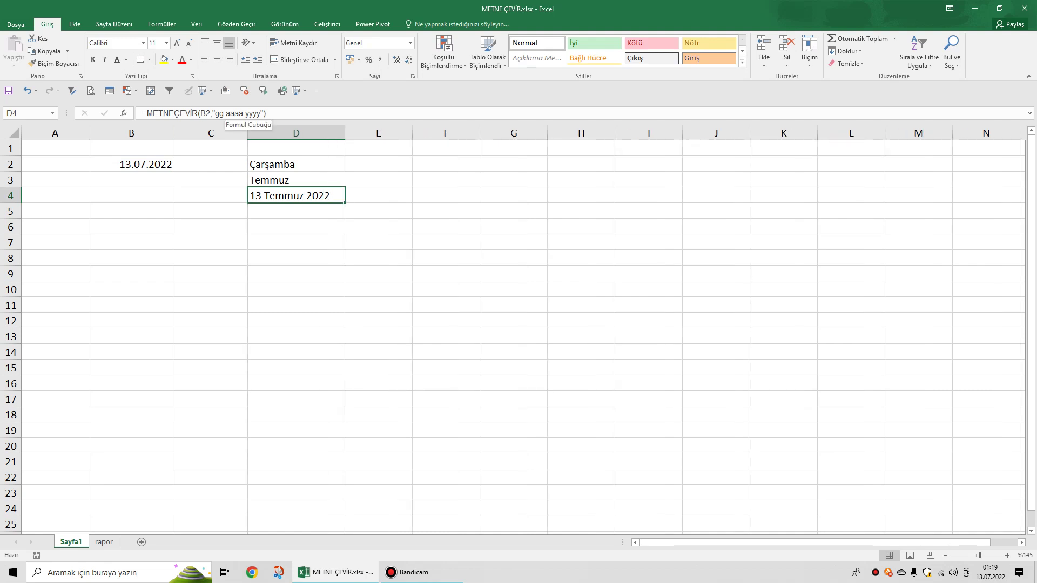
pyautogui.click(226, 113)
pyautogui.press('BackSpace')
pyautogui.press('BackSpace')
pyautogui.press('BackSpace')
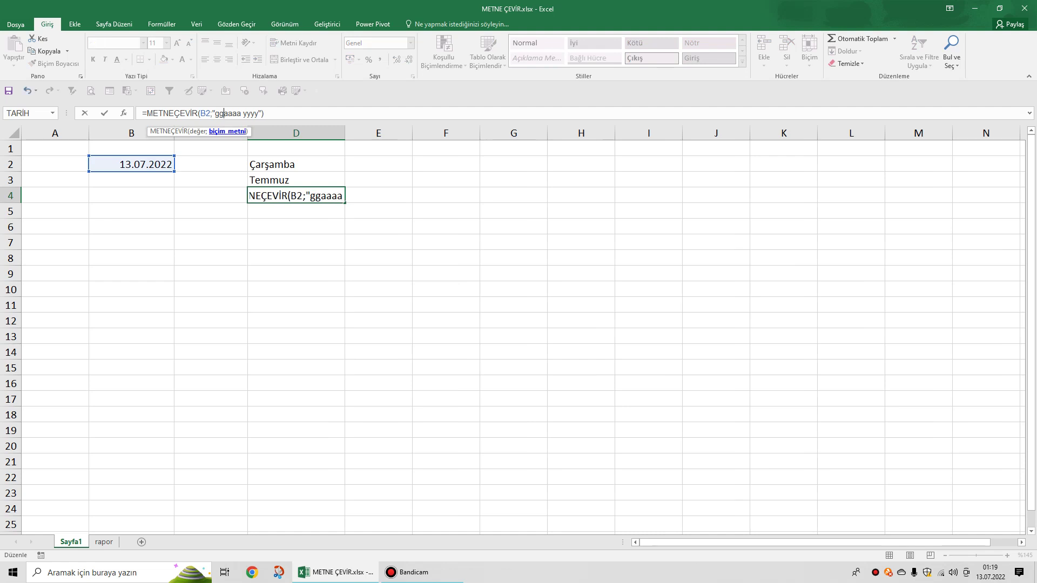
pyautogui.press('Return')
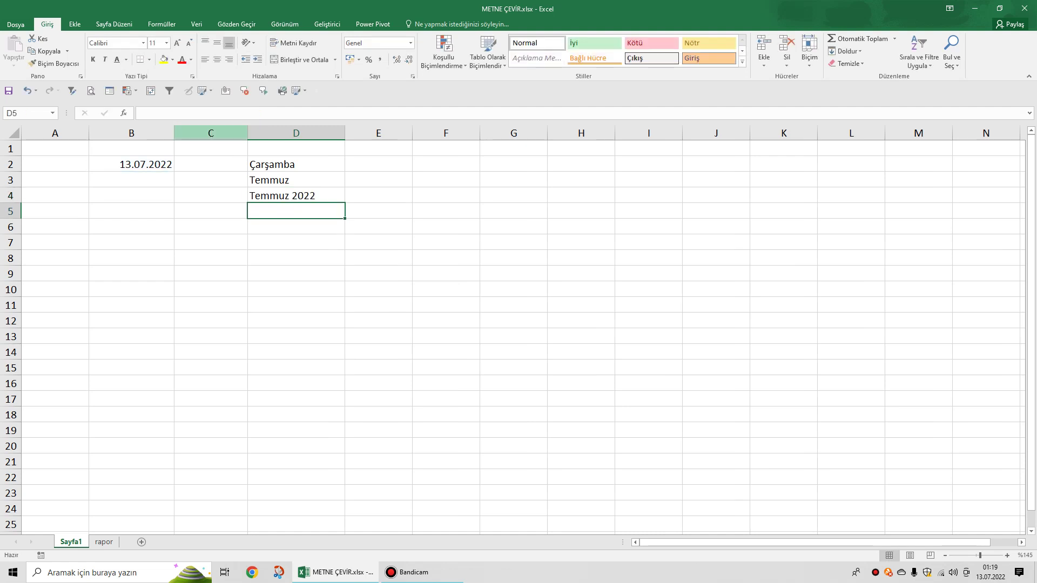
pyautogui.click(296, 195)
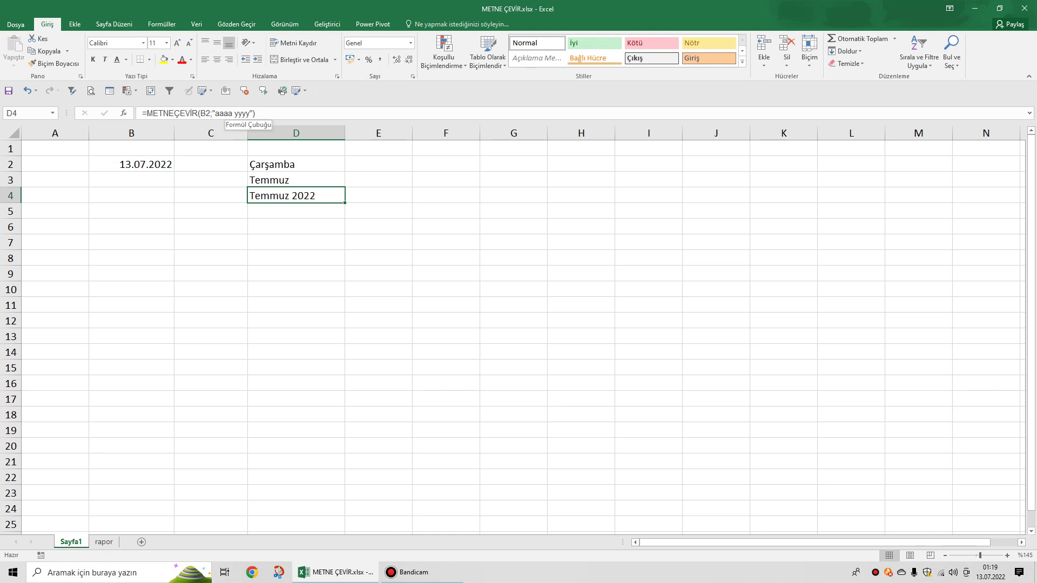
pyautogui.click(233, 113)
pyautogui.press('BackSpace')
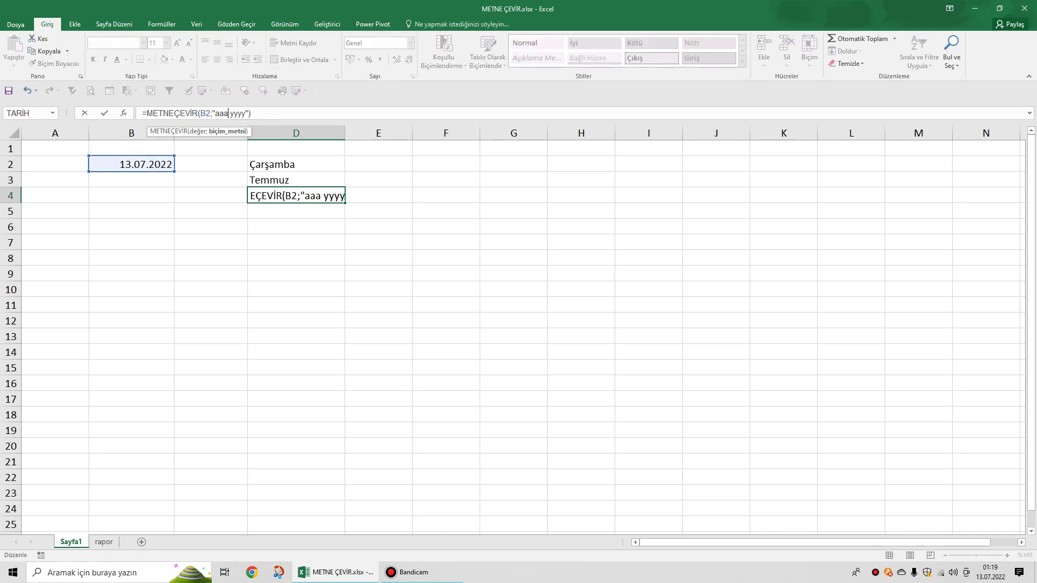
pyautogui.press('Return')
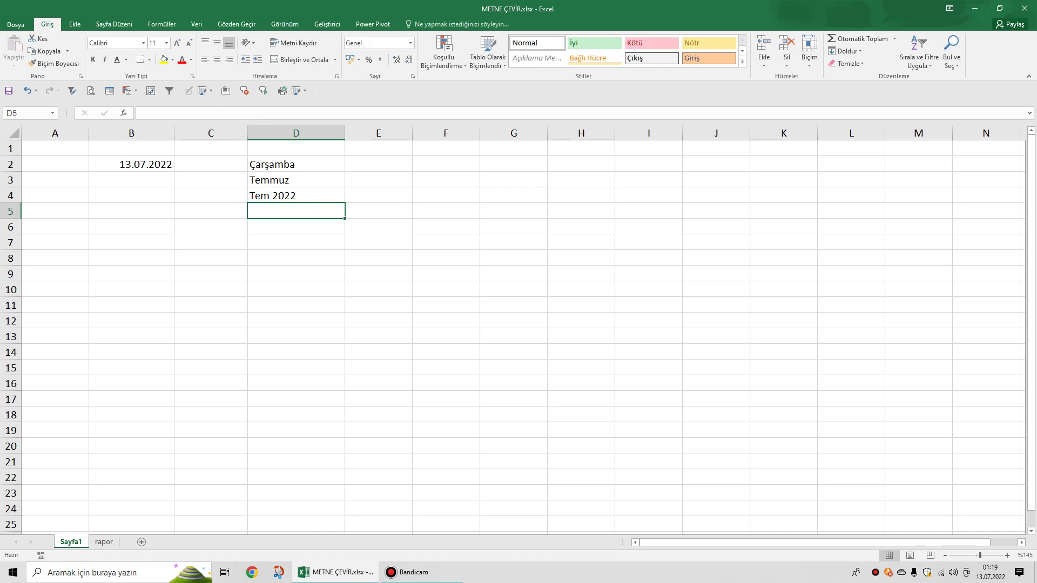
# Shorten D4's year code to yy so it displays Tem 22.
pyautogui.click(296, 196)
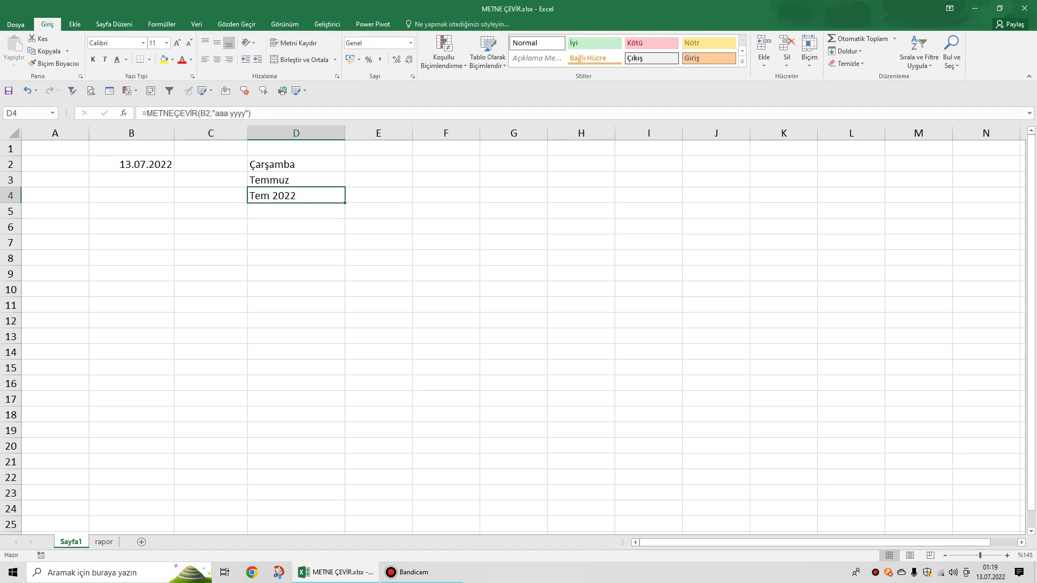
pyautogui.click(246, 113)
pyautogui.press('BackSpace')
pyautogui.press('BackSpace')
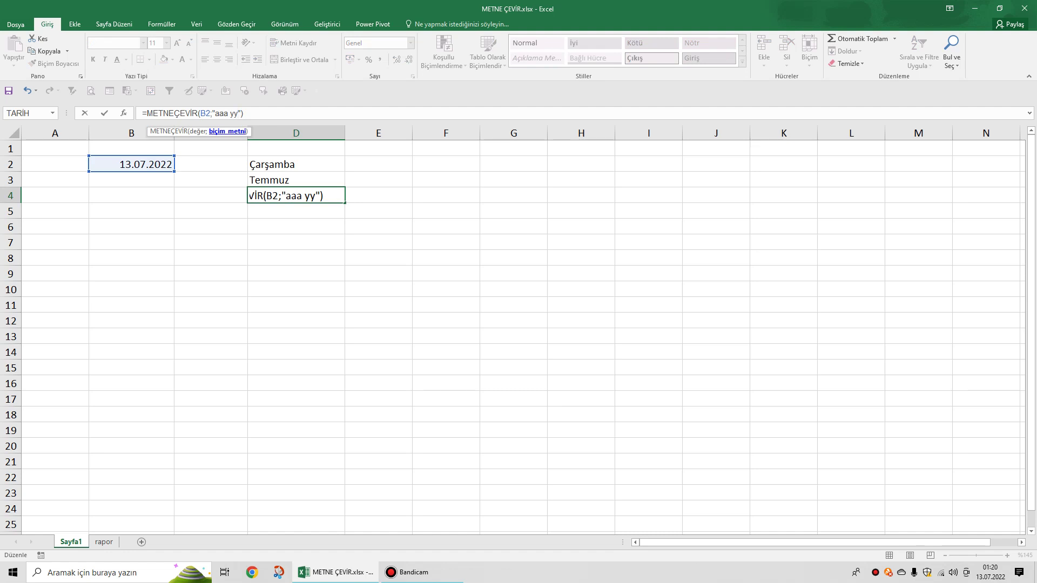
pyautogui.press('Return')
pyautogui.click(296, 195)
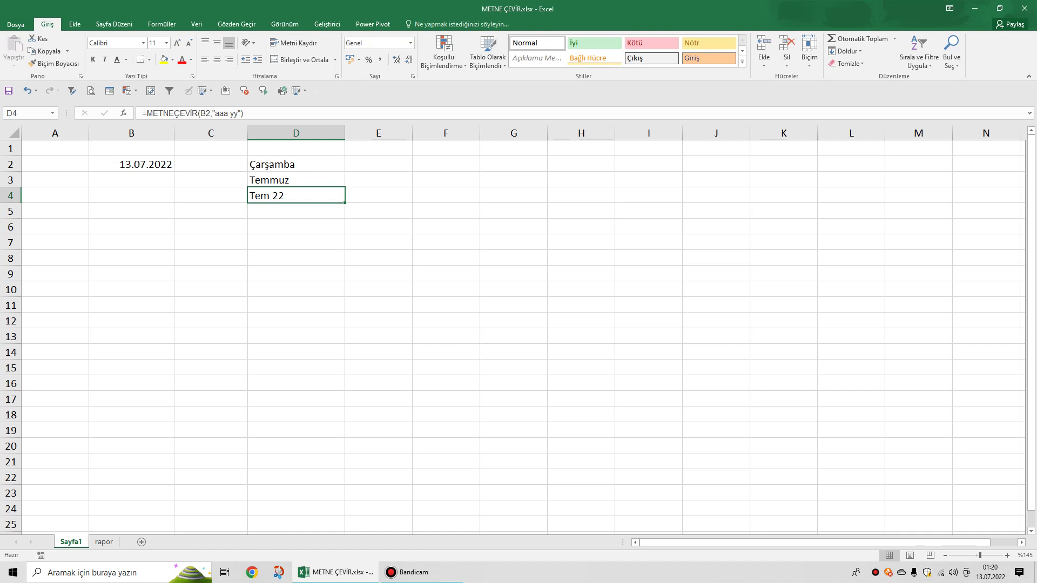
pyautogui.click(131, 226)
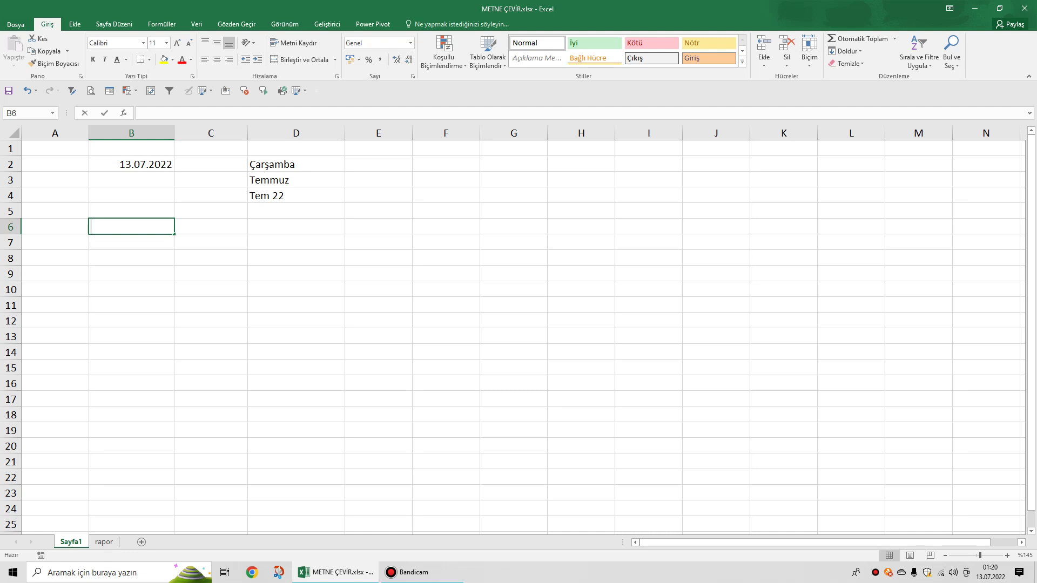
# Put 2545,37 in B6 and format it in D6 with =METNEÇEVİR(B6;"#.##0,00").
pyautogui.write('2545,')
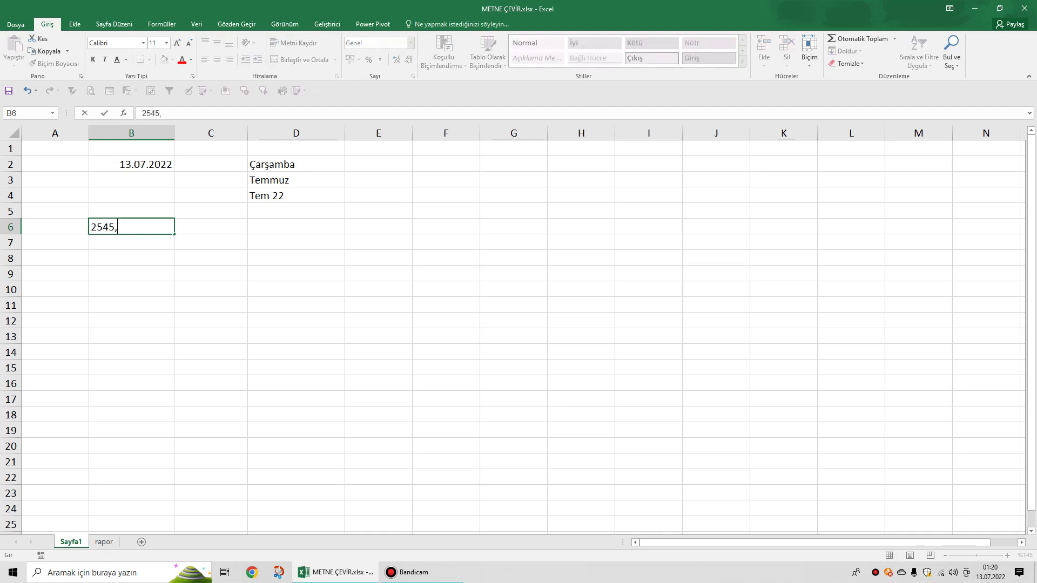
pyautogui.write('37')
pyautogui.click(296, 226)
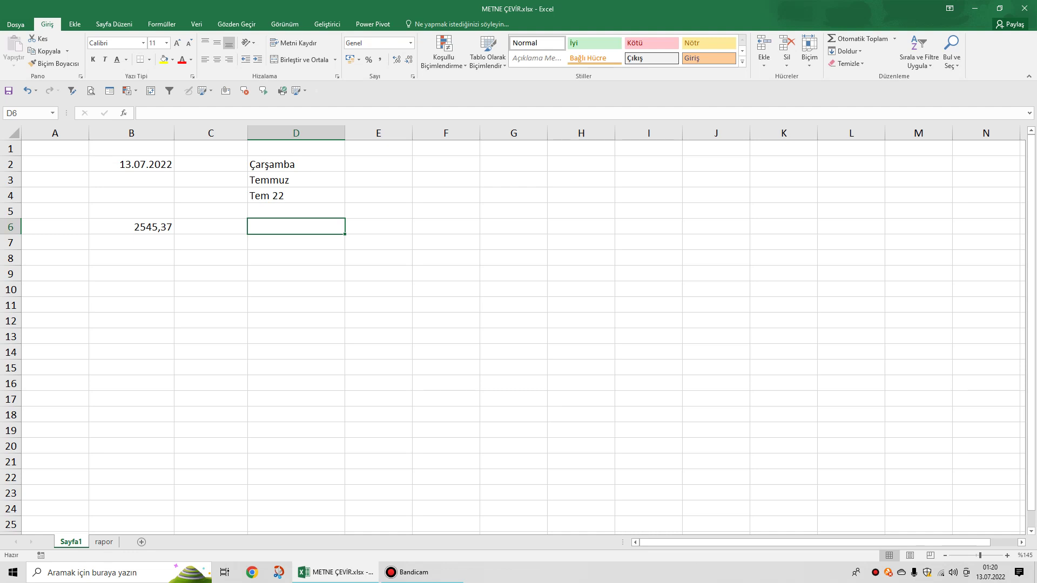
pyautogui.write('=met')
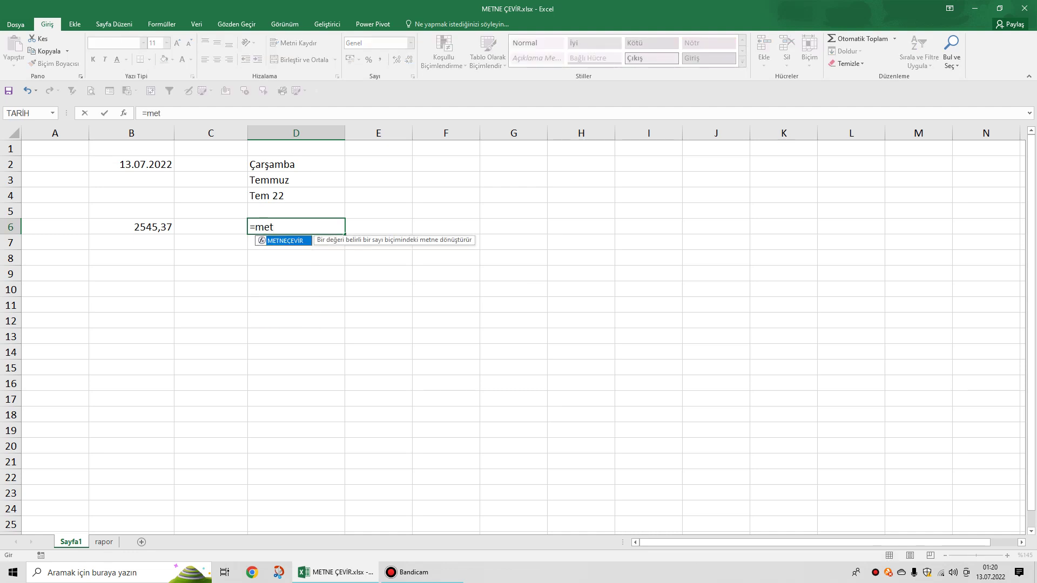
pyautogui.press('Tab')
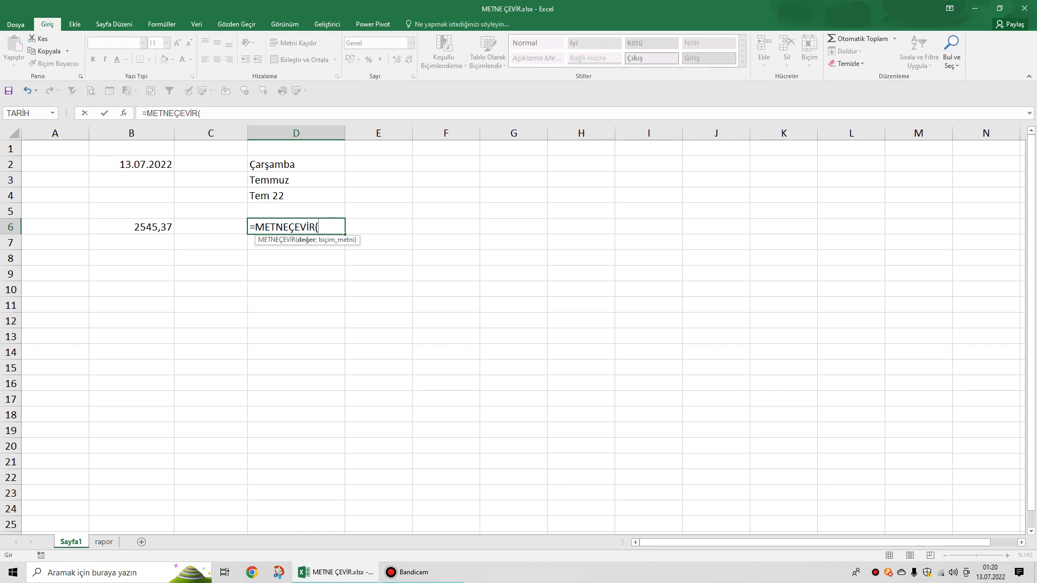
pyautogui.click(131, 227)
pyautogui.write(';"')
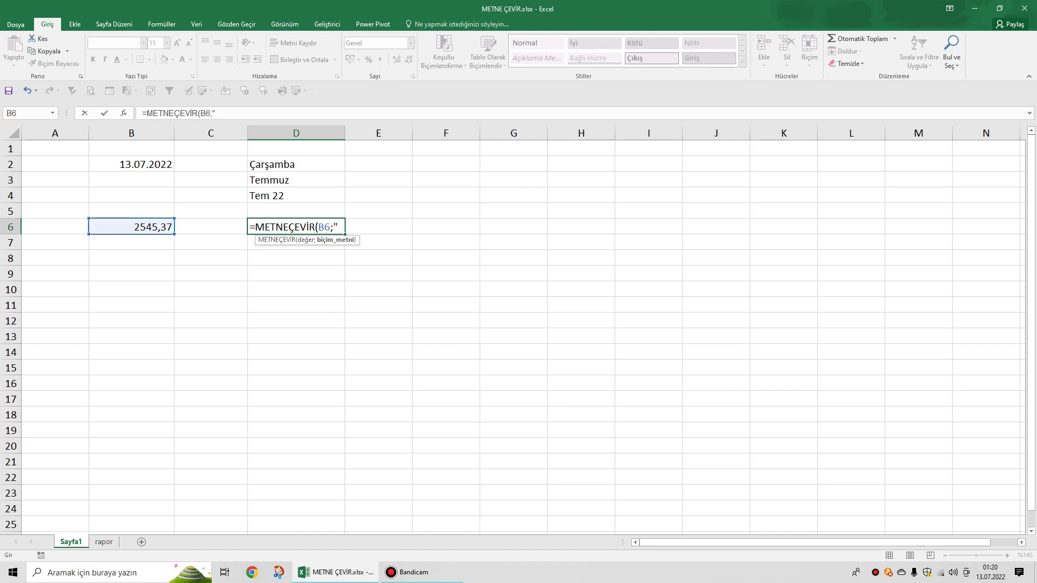
pyautogui.write('#')
pyautogui.click(221, 113)
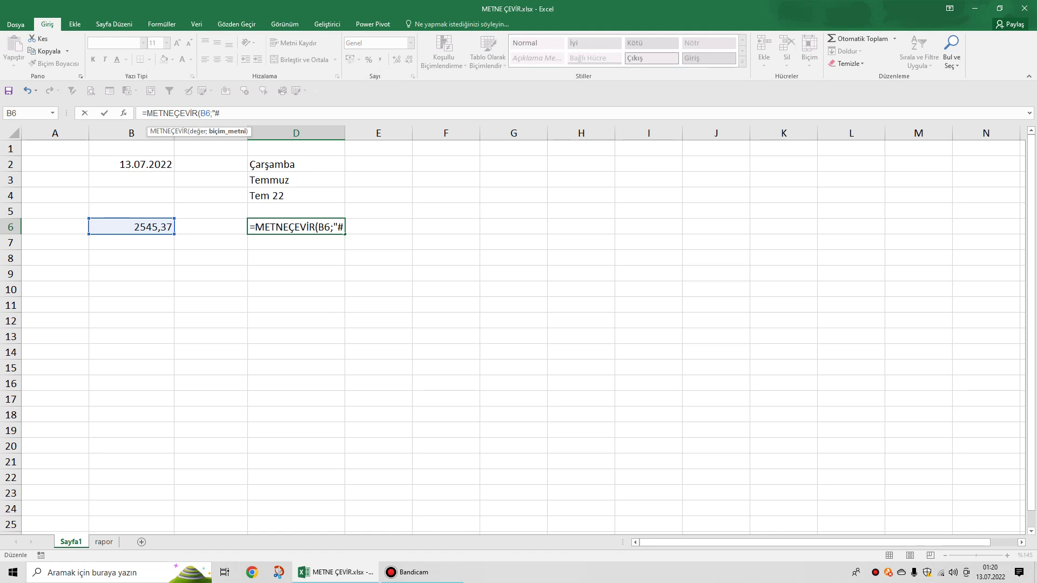
pyautogui.write('.')
pyautogui.write('##0,00')
pyautogui.write('")')
pyautogui.press('Return')
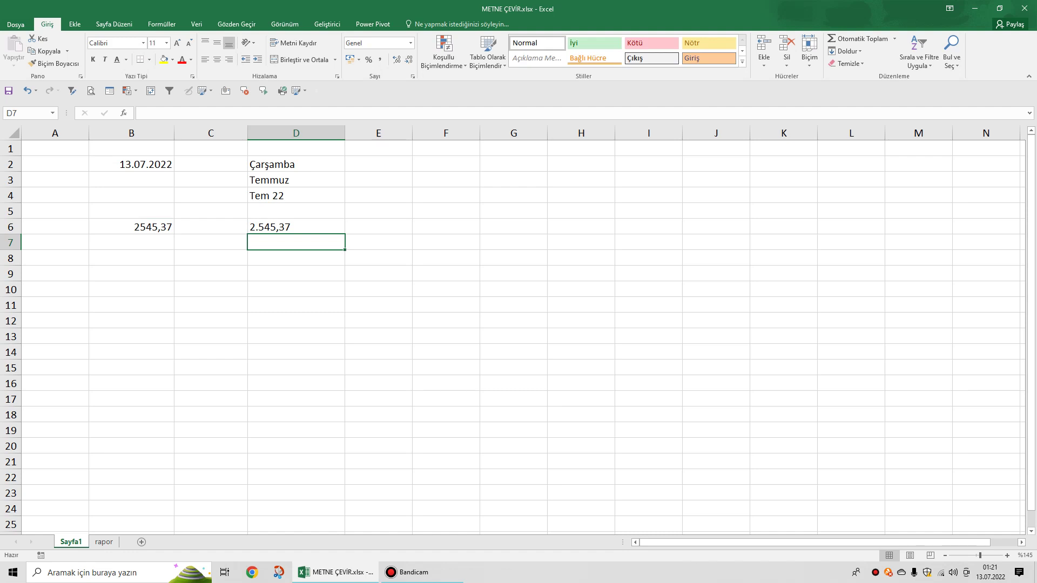
pyautogui.click(296, 227)
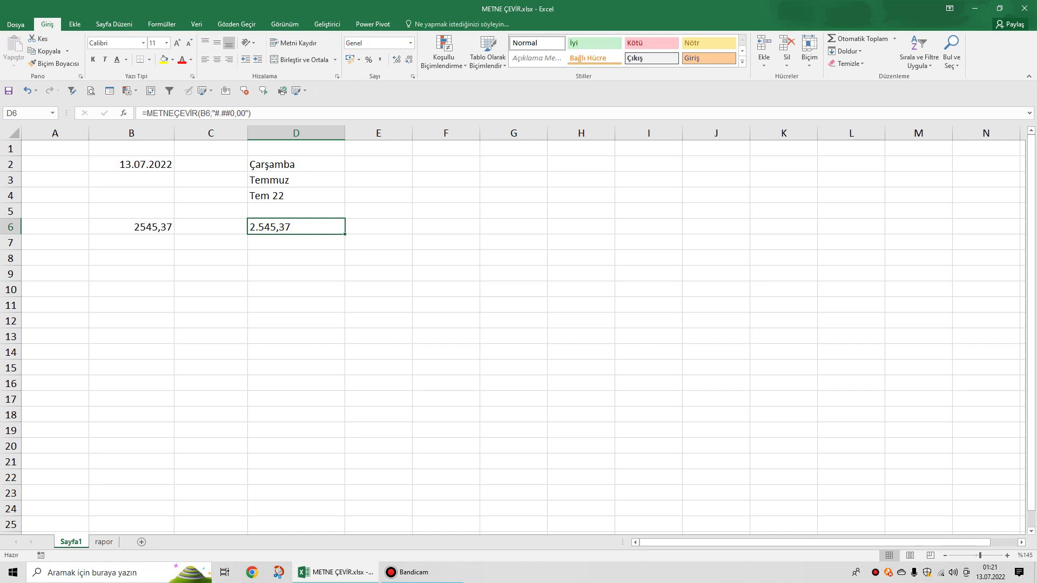
pyautogui.click(131, 257)
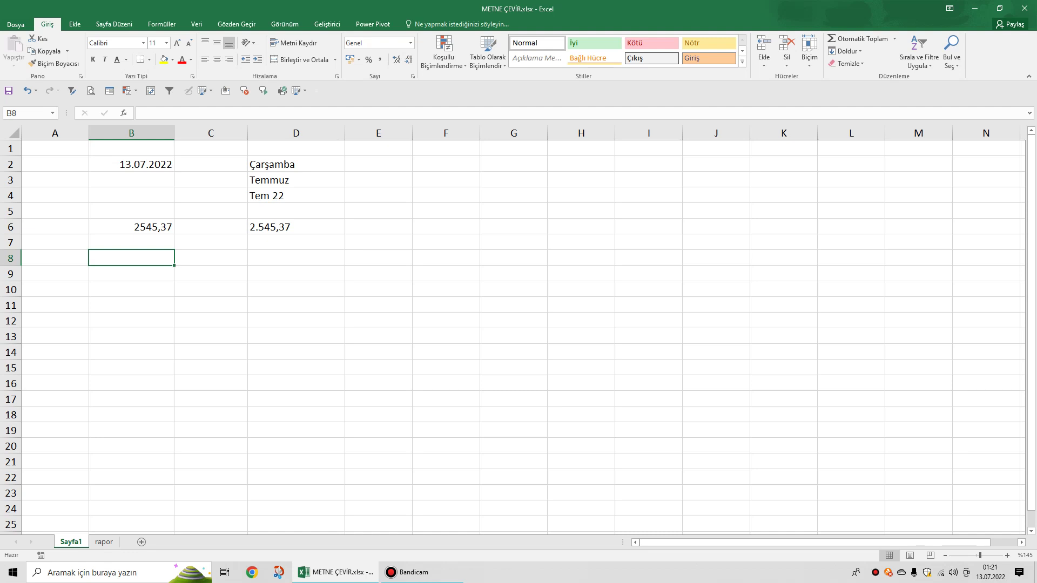
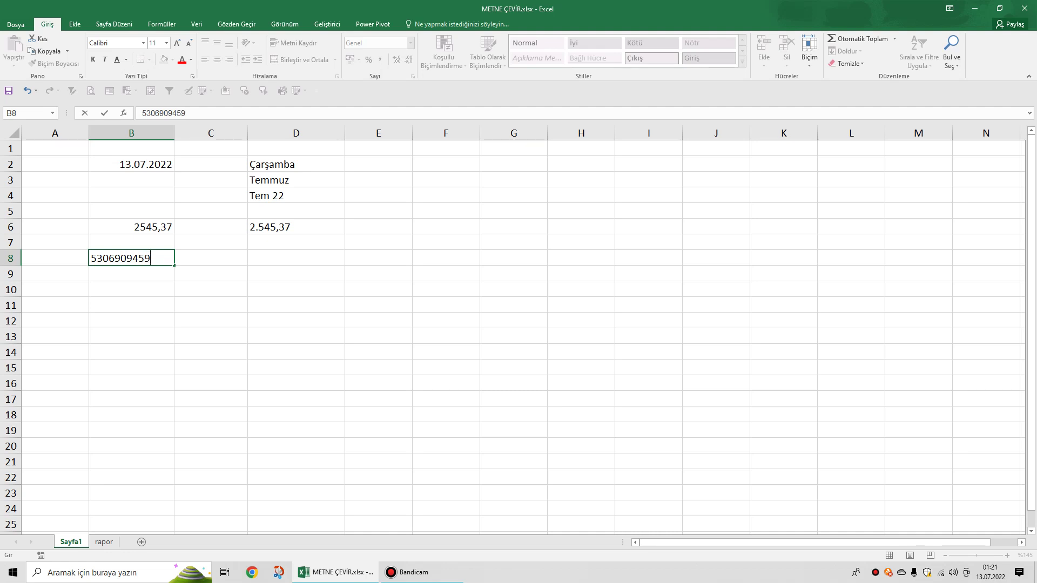
# Enter the phone number in B8 and format it in D8 with "### ### ## ##".
pyautogui.click(296, 257)
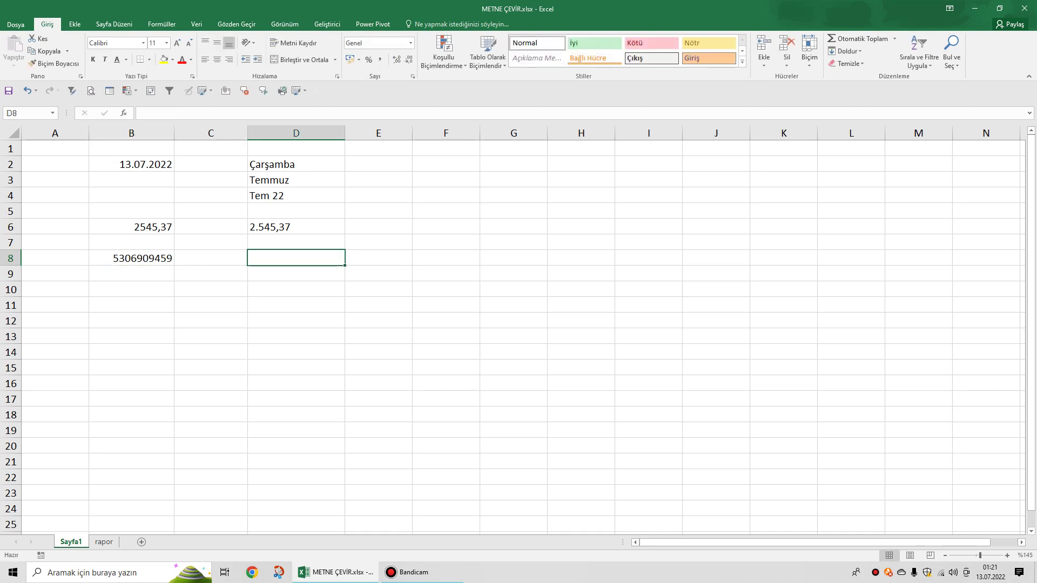
pyautogui.write('=me')
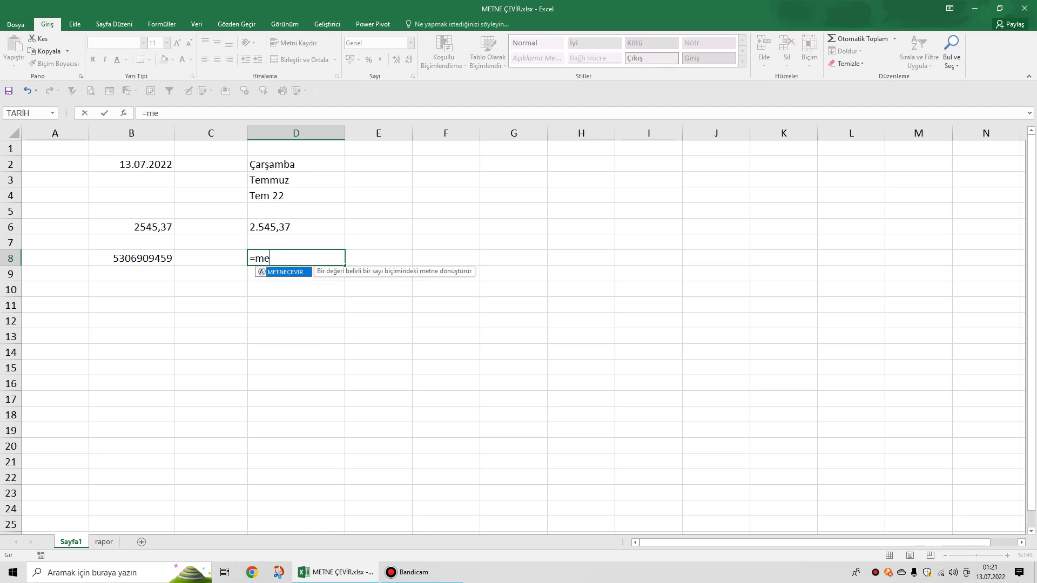
pyautogui.press('Tab')
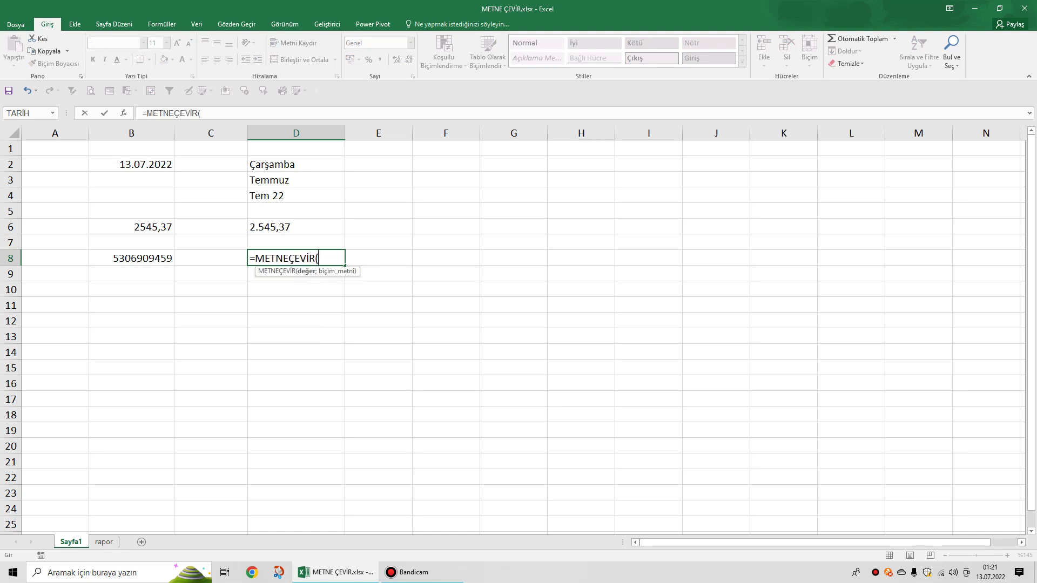
pyautogui.click(131, 259)
pyautogui.write(';"#')
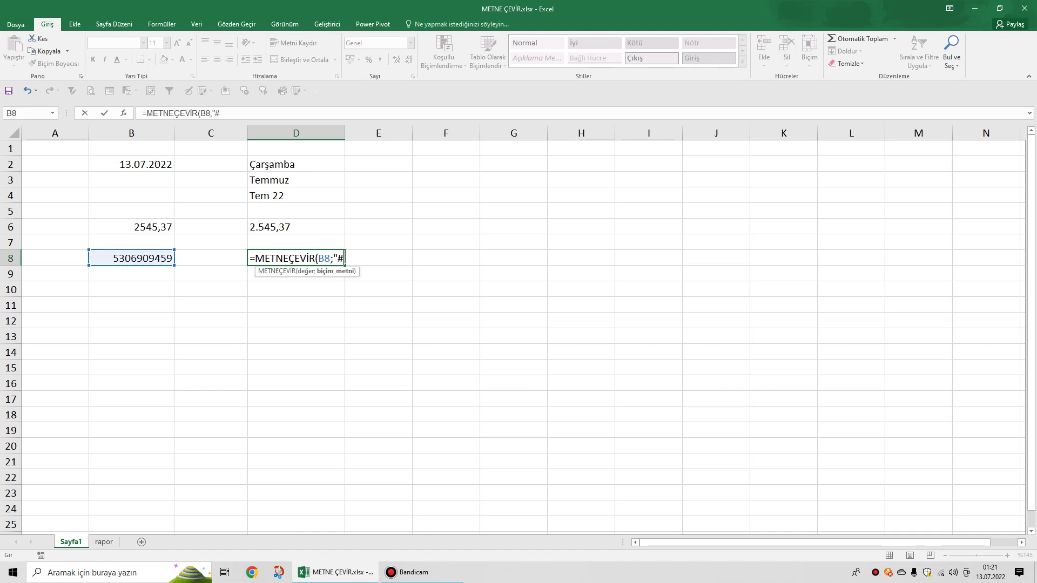
pyautogui.write('## ### ## ##')
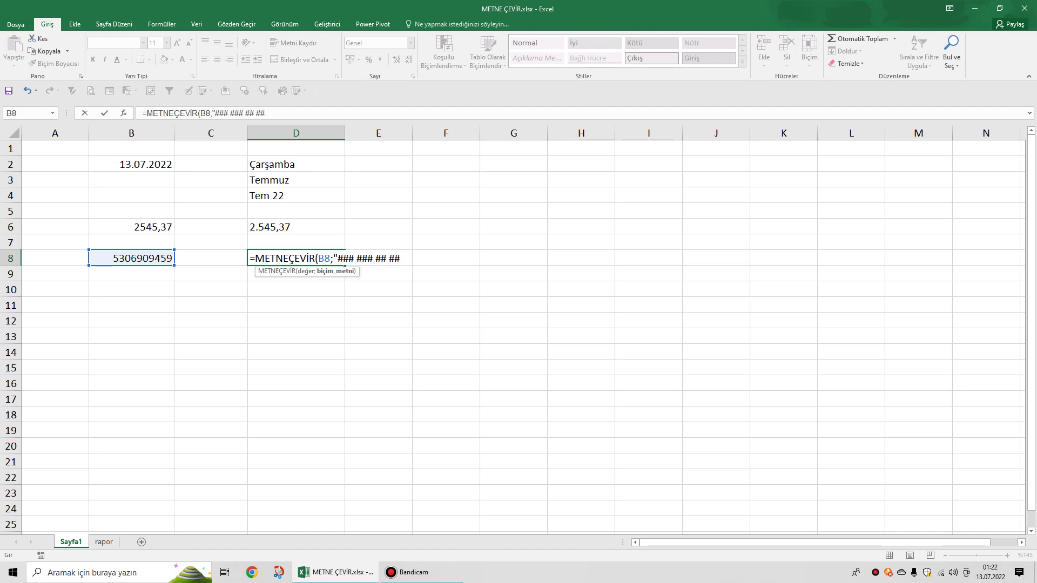
pyautogui.write('"')
pyautogui.press('Return')
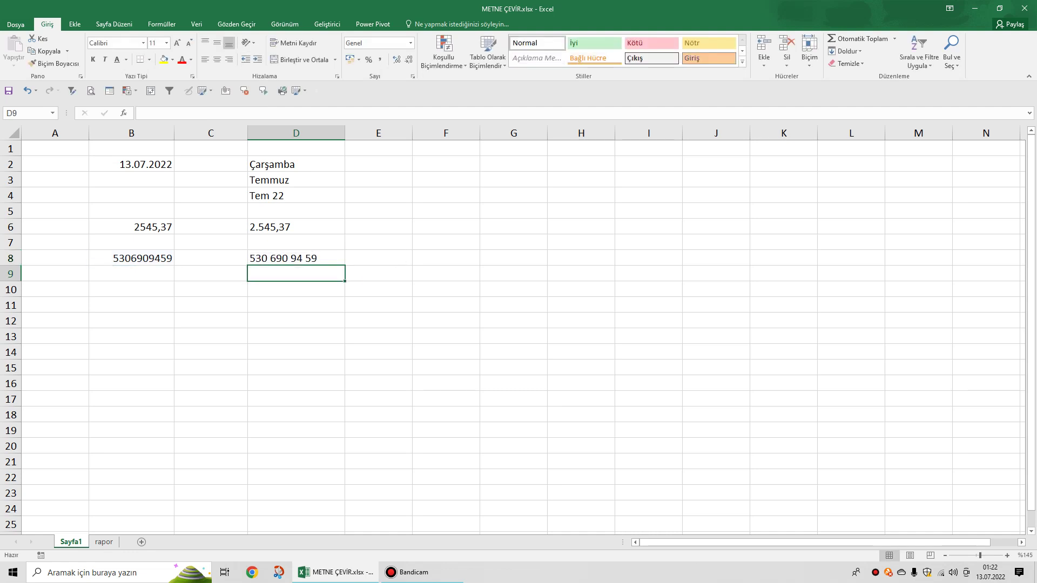
# Change D8's format to "(###) ### ## ##" to parenthesize the area code.
pyautogui.click(296, 258)
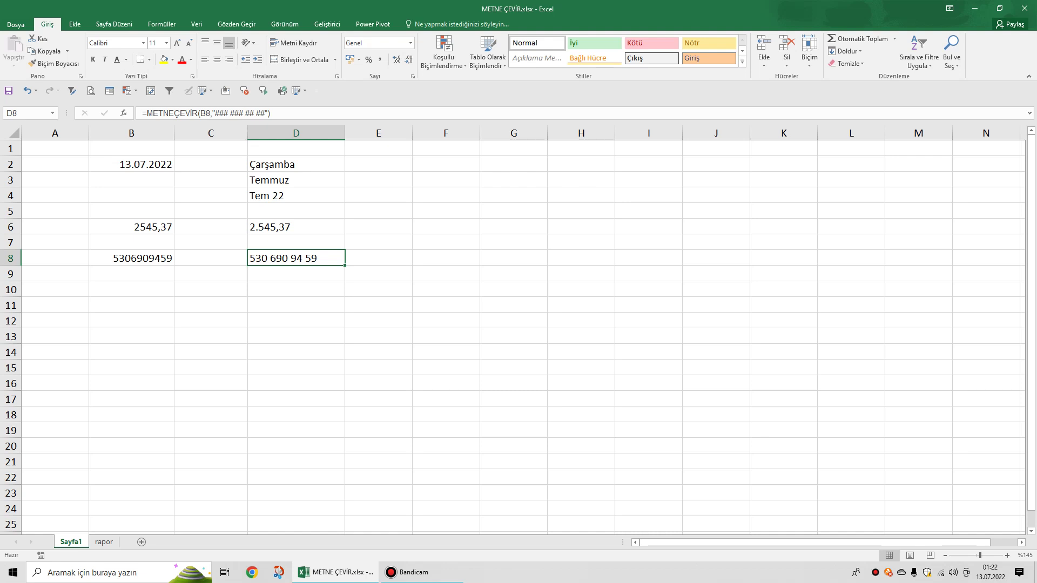
pyautogui.press('F2')
pyautogui.write('(')
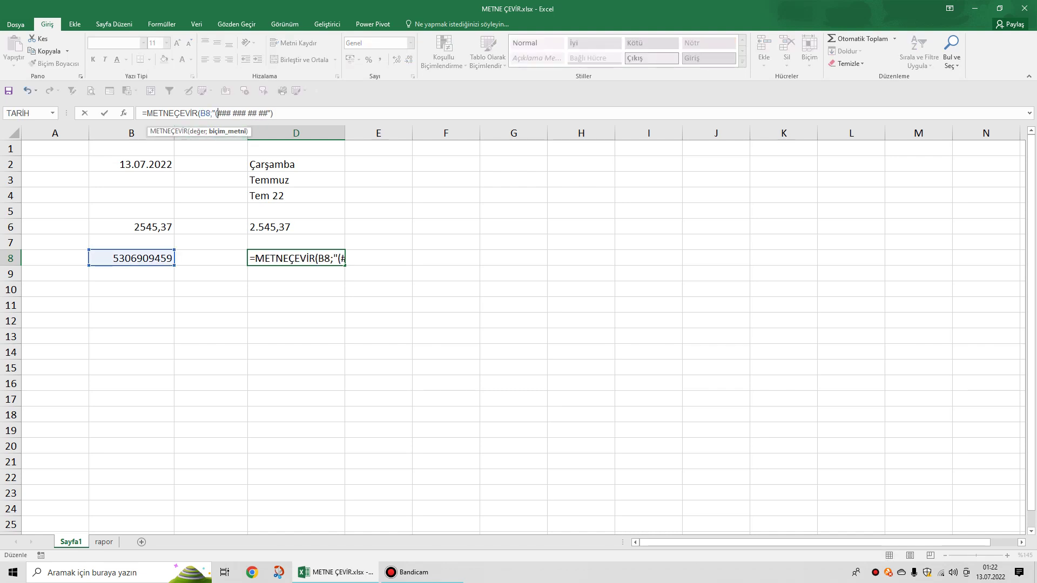
pyautogui.press('Right')
pyautogui.press('Right')
pyautogui.press('Right')
pyautogui.write(')')
pyautogui.press('Return')
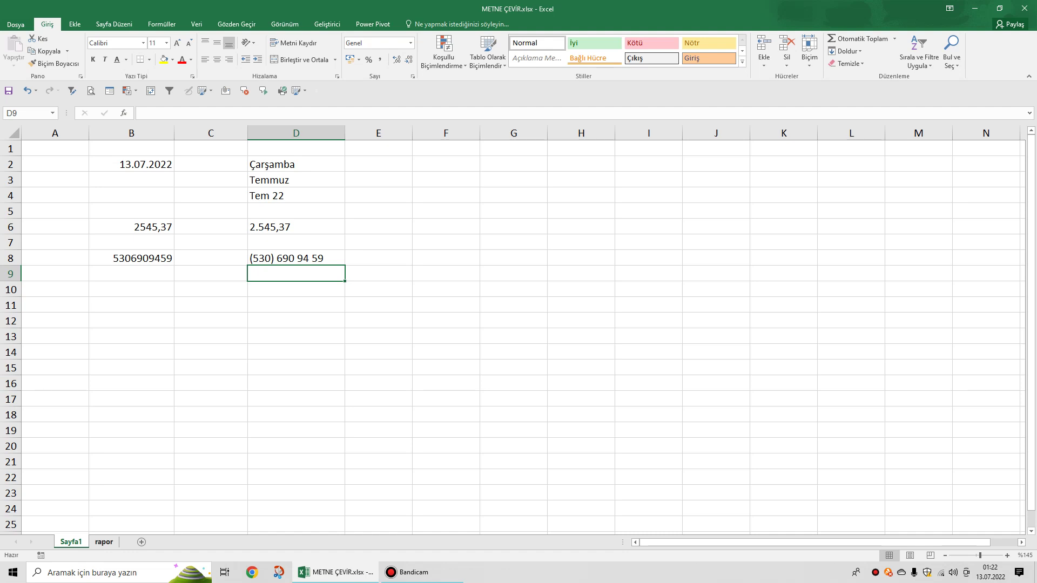
# Open the rapor sheet and select A1:E9 to review the sales table.
pyautogui.click(104, 542)
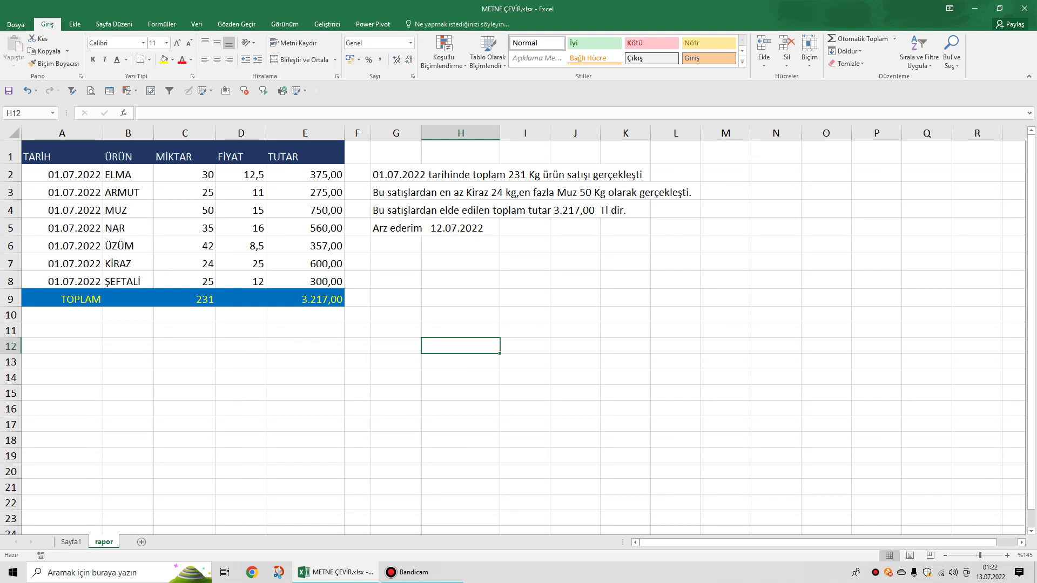
pyautogui.moveTo(32, 157); pyautogui.dragTo(330, 300)
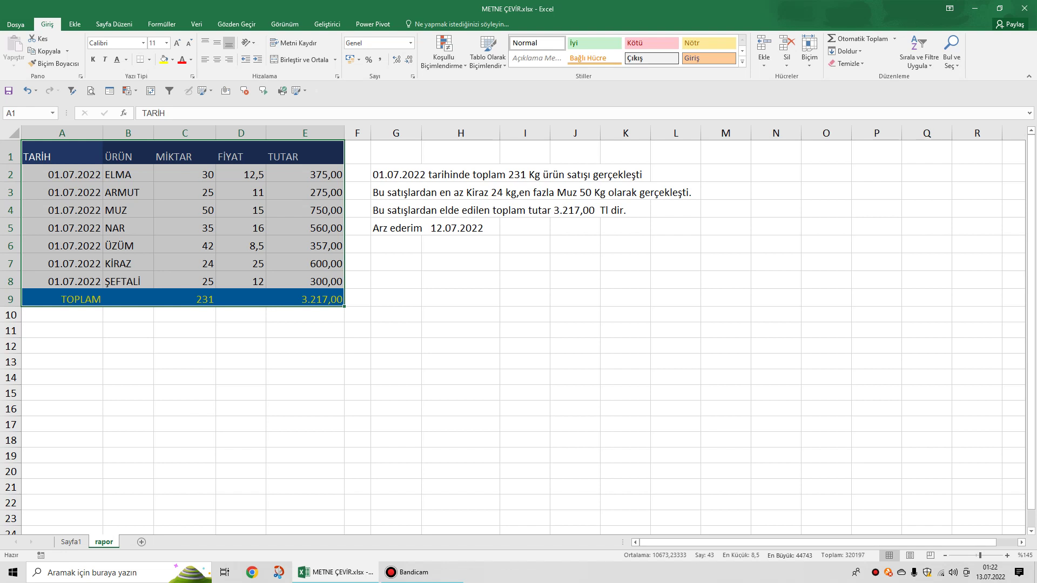
pyautogui.click(396, 298)
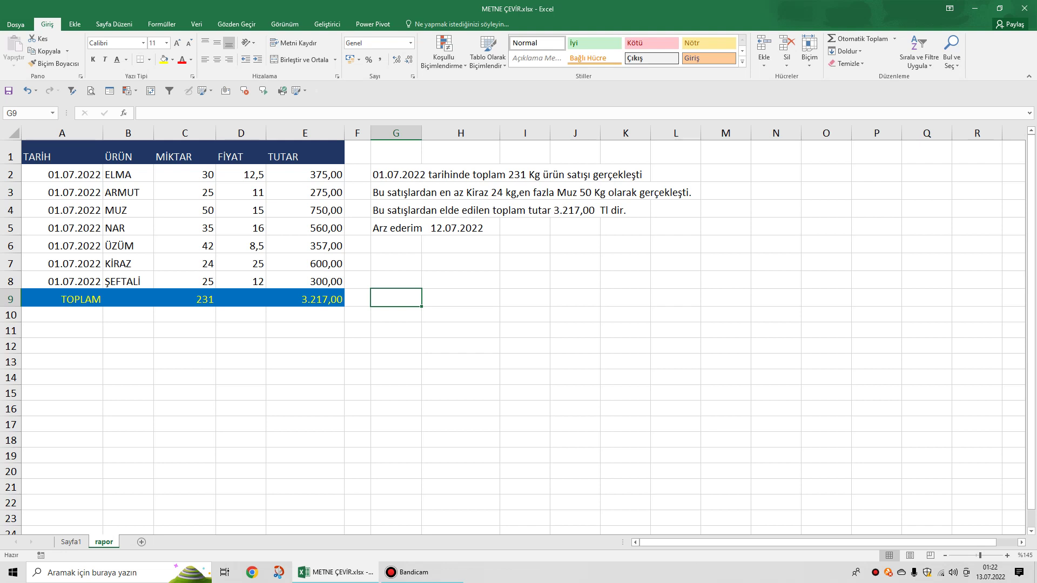
pyautogui.moveTo(54, 157); pyautogui.dragTo(335, 299)
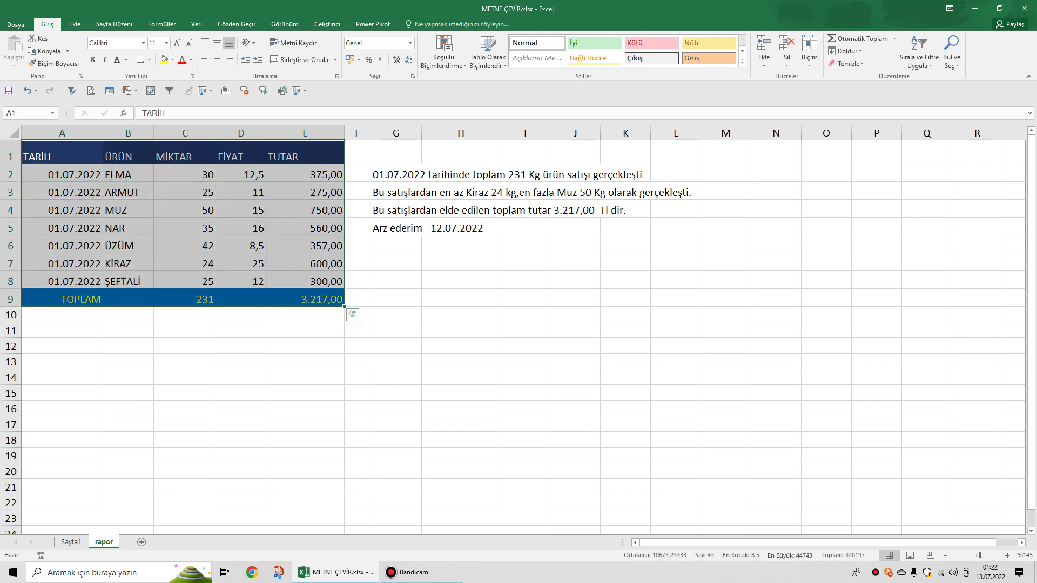
pyautogui.click(461, 279)
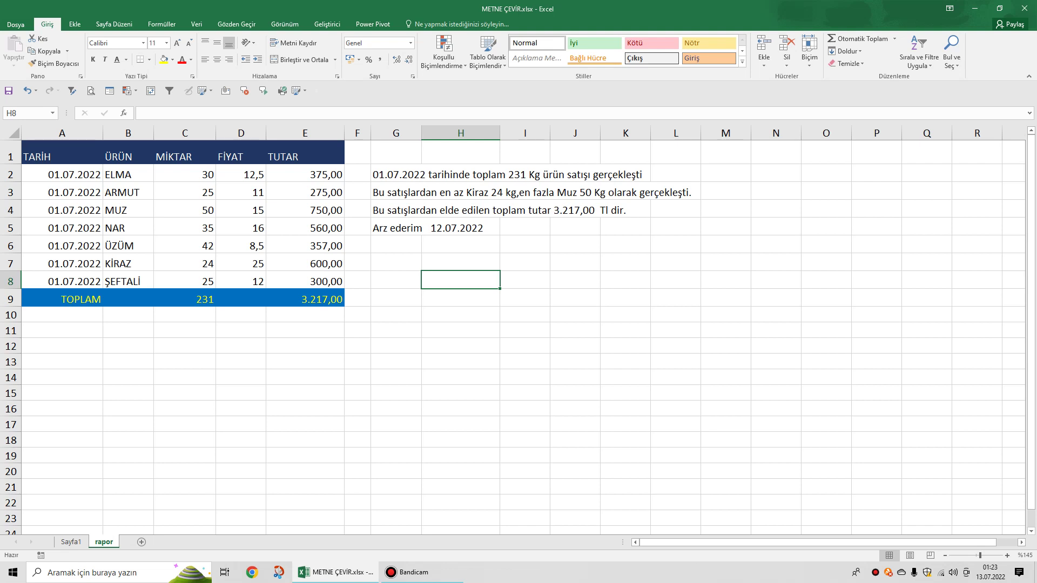
pyautogui.click(396, 174)
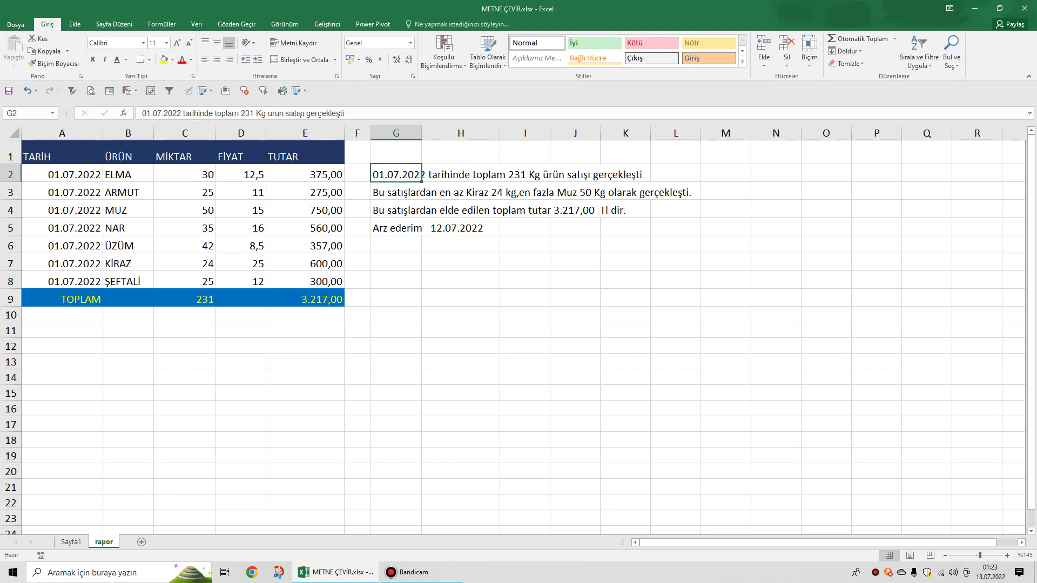
pyautogui.click(423, 192)
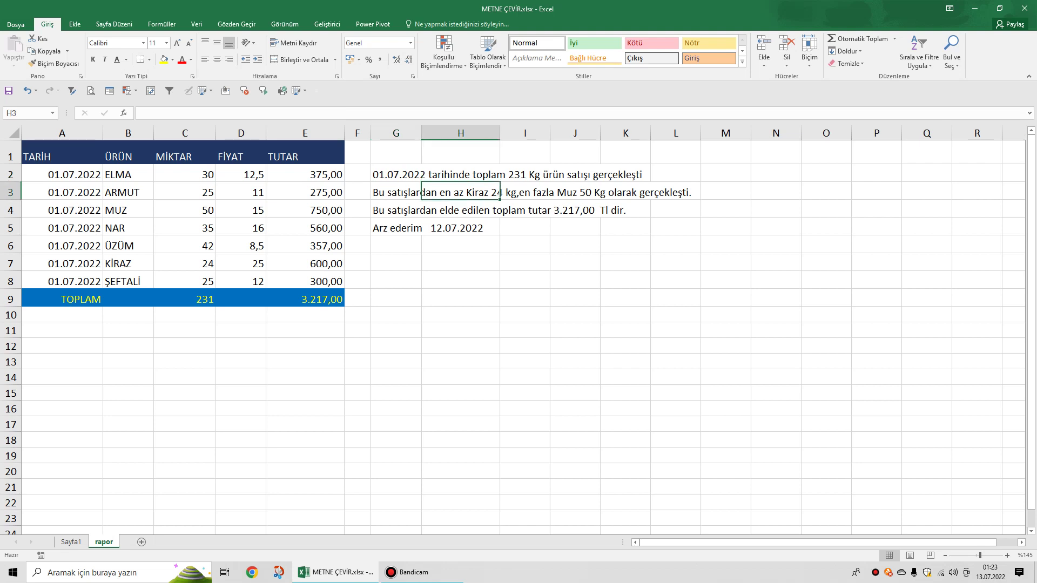
pyautogui.click(421, 192)
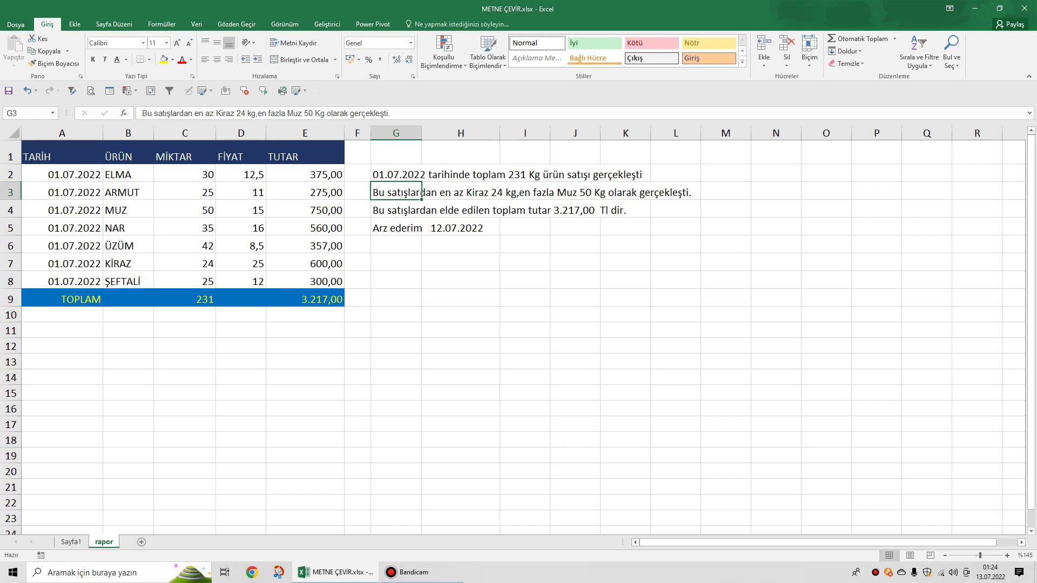
pyautogui.click(461, 279)
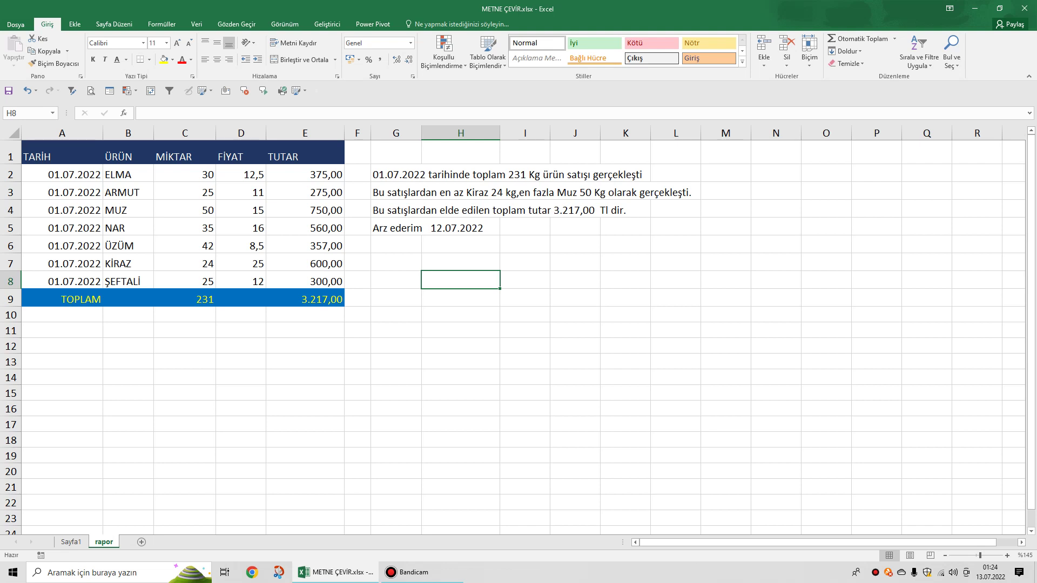
pyautogui.moveTo(395, 174); pyautogui.dragTo(396, 227)
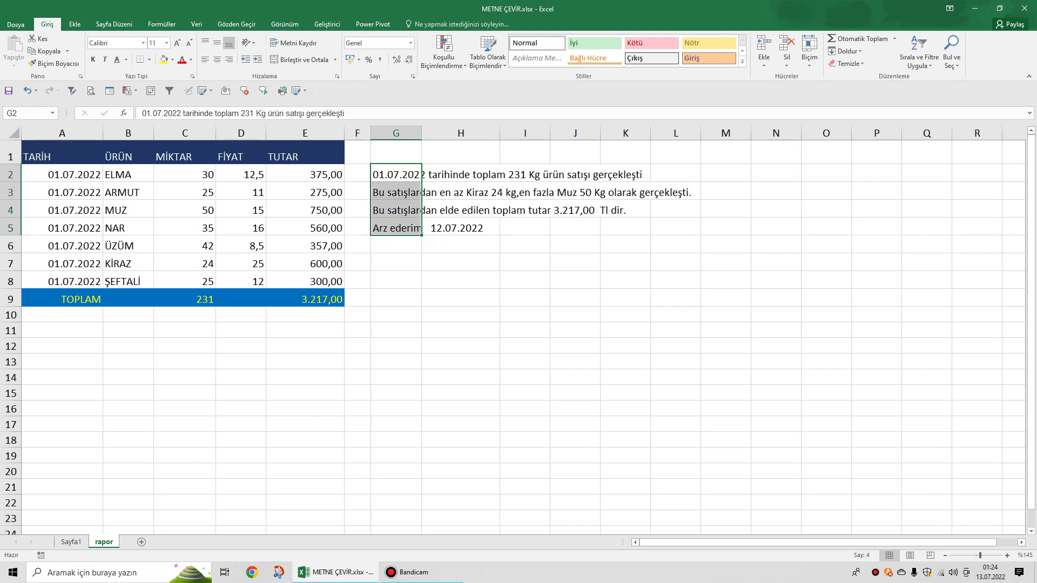
pyautogui.click(575, 262)
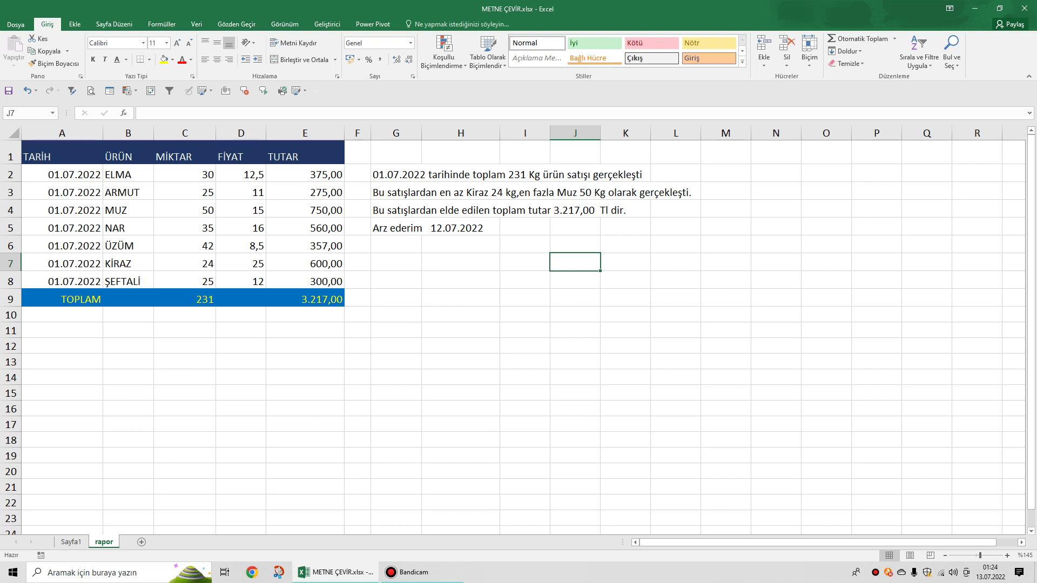
# Drag the sentences from G2:G5 down to G9:G12 and start a formula in G2.
pyautogui.moveTo(396, 175); pyautogui.dragTo(396, 353)
pyautogui.click(396, 173)
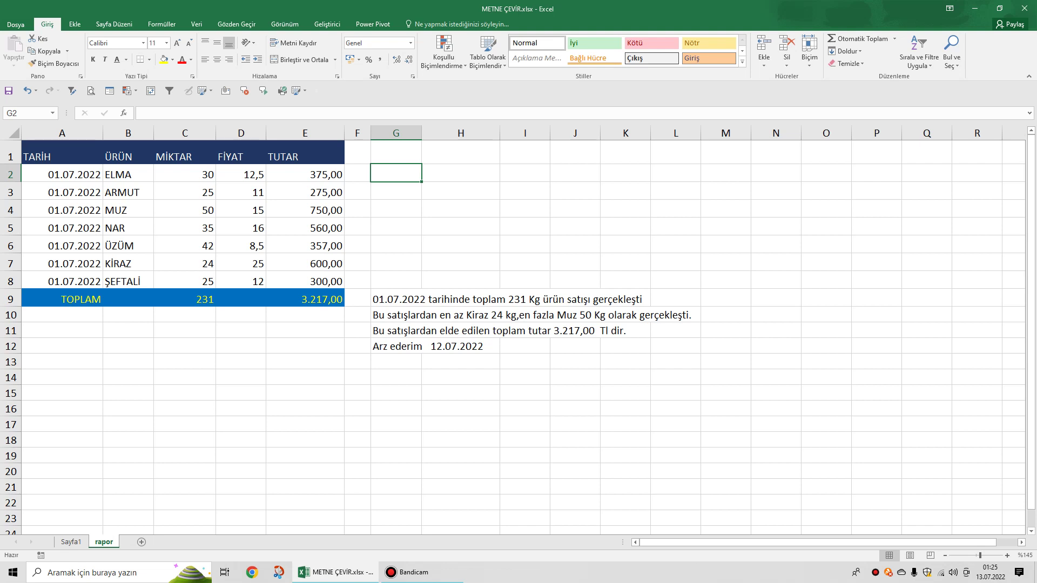
pyautogui.write('=')
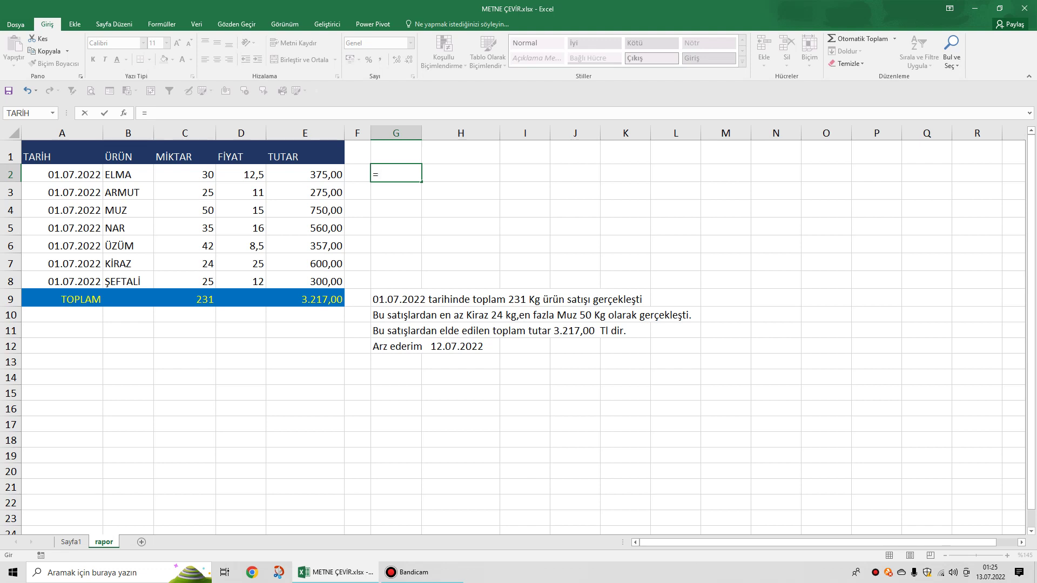
pyautogui.click(62, 174)
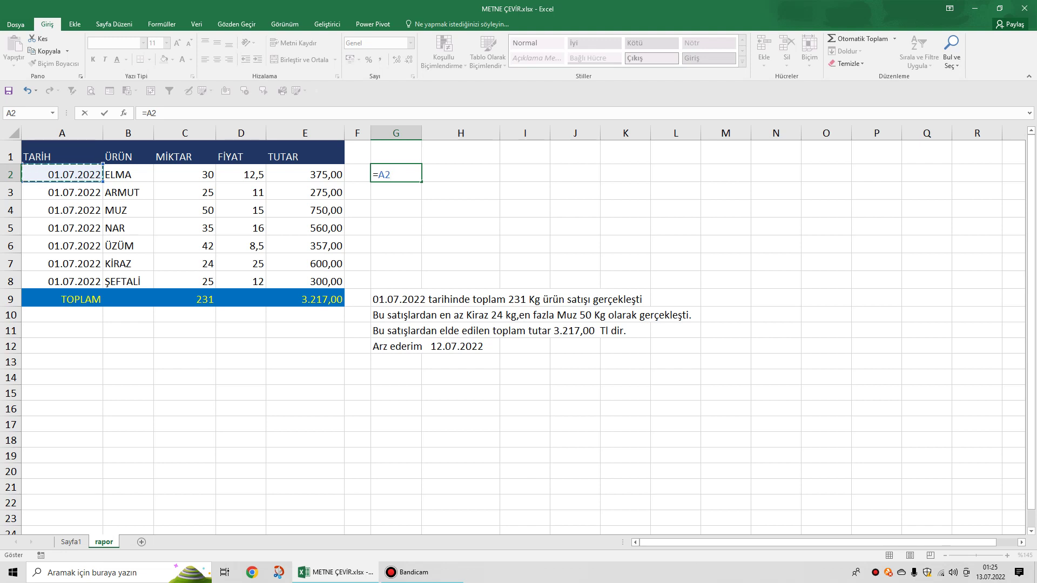
pyautogui.write('&"tarihinde')
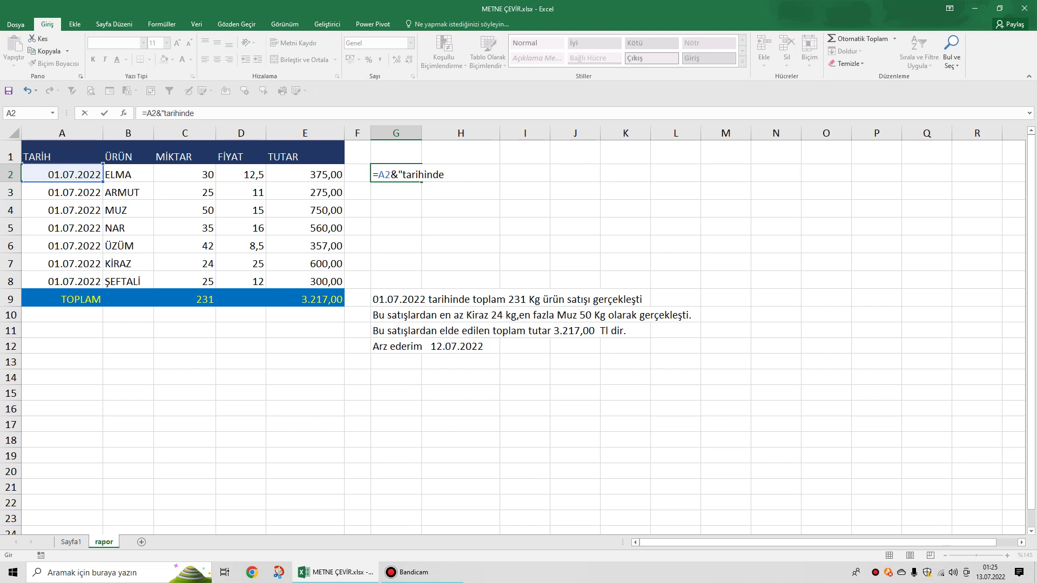
pyautogui.write('"')
pyautogui.press('Return')
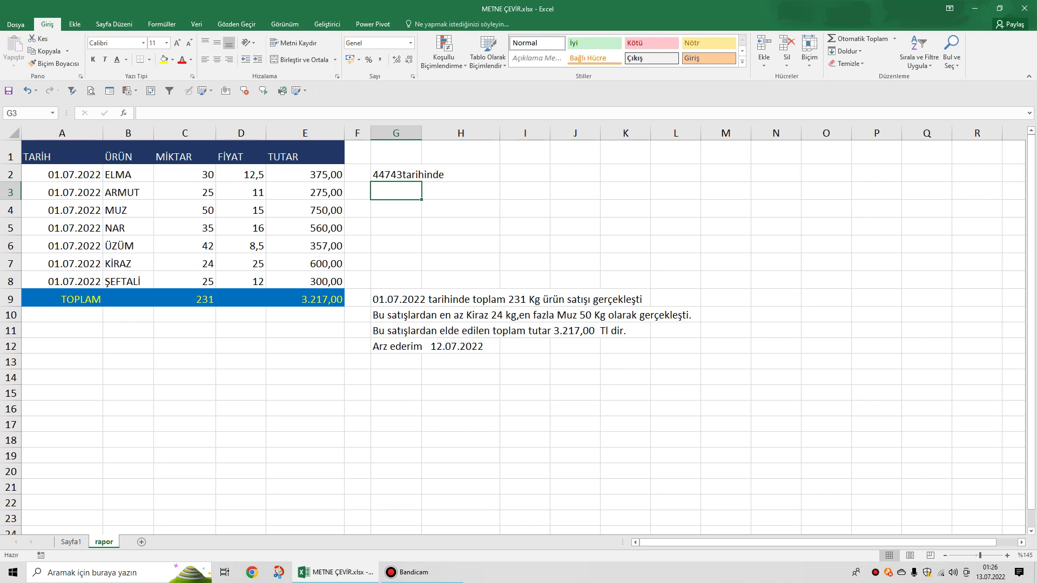
pyautogui.click(420, 175)
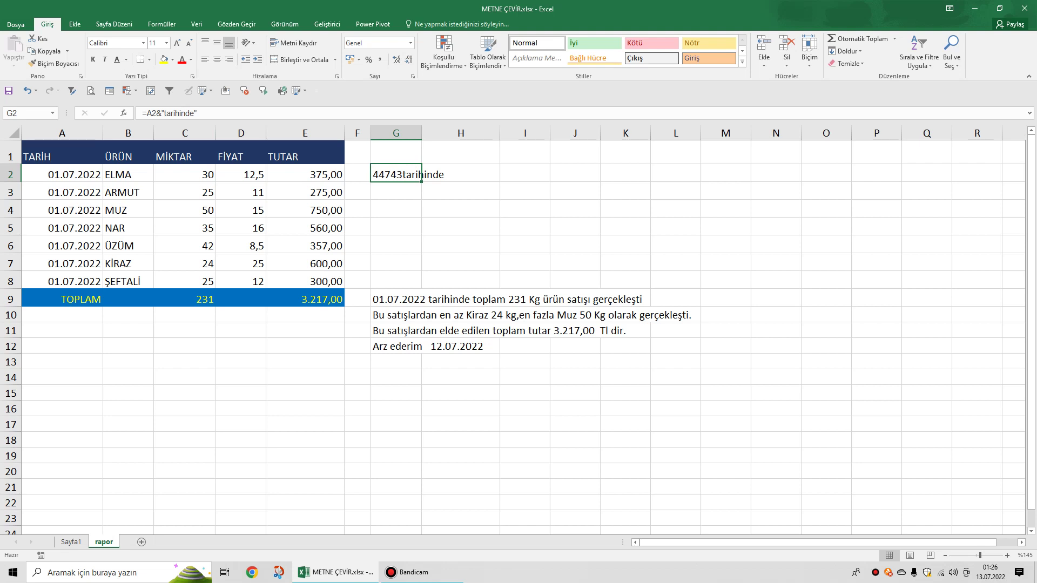
pyautogui.press('Delete')
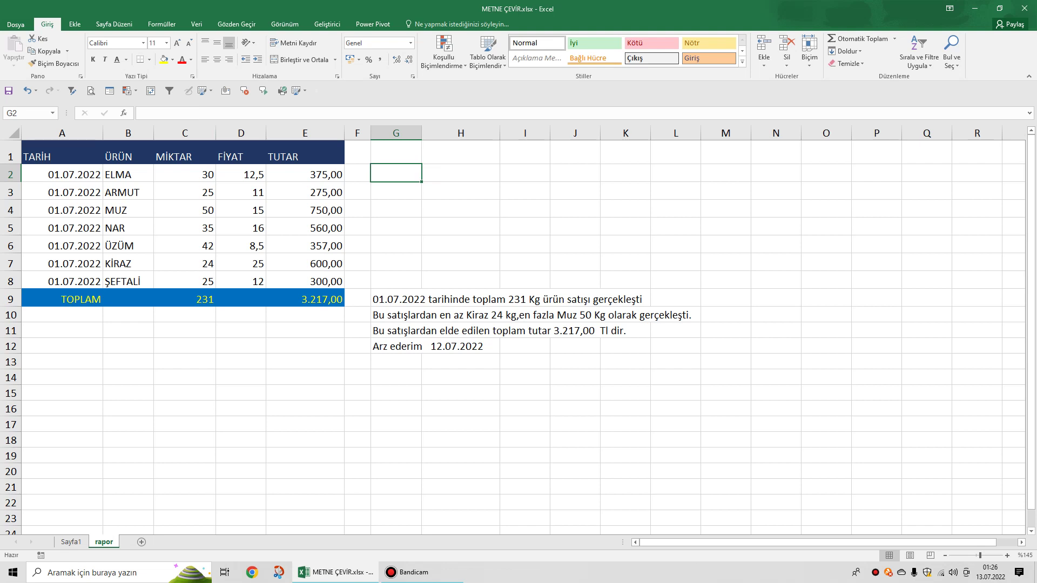
# Enter =METNEÇEVİR(A2;"gg.aa.yyyy") in G2 so the date shows as 01.07.2022.
pyautogui.write('=')
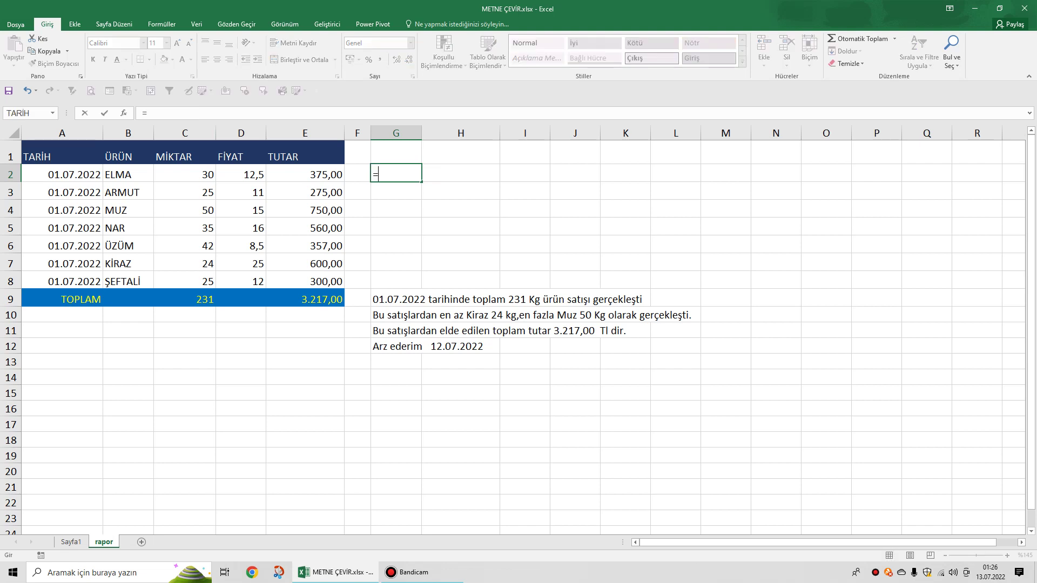
pyautogui.write('met')
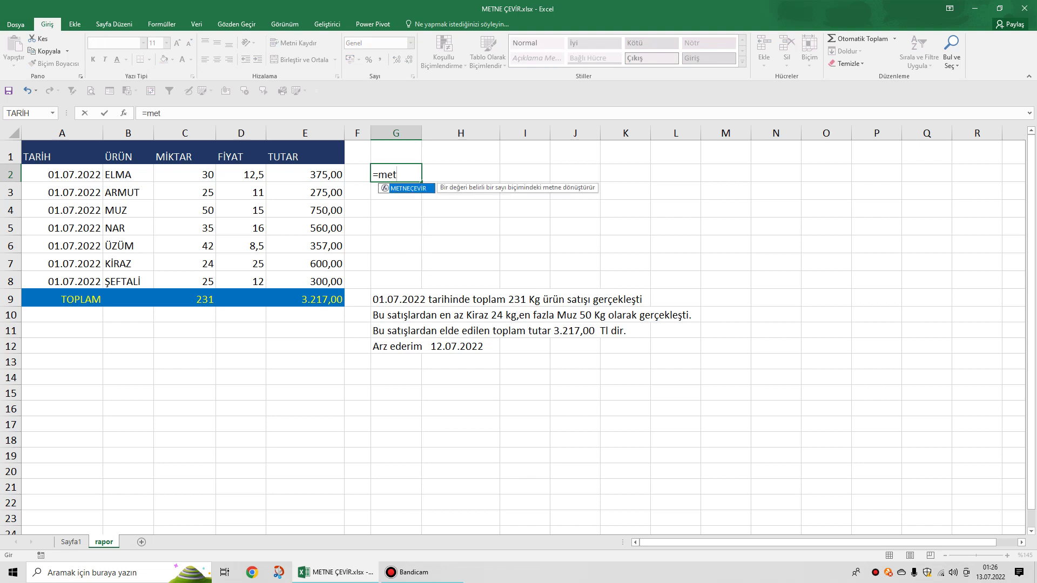
pyautogui.press('Tab')
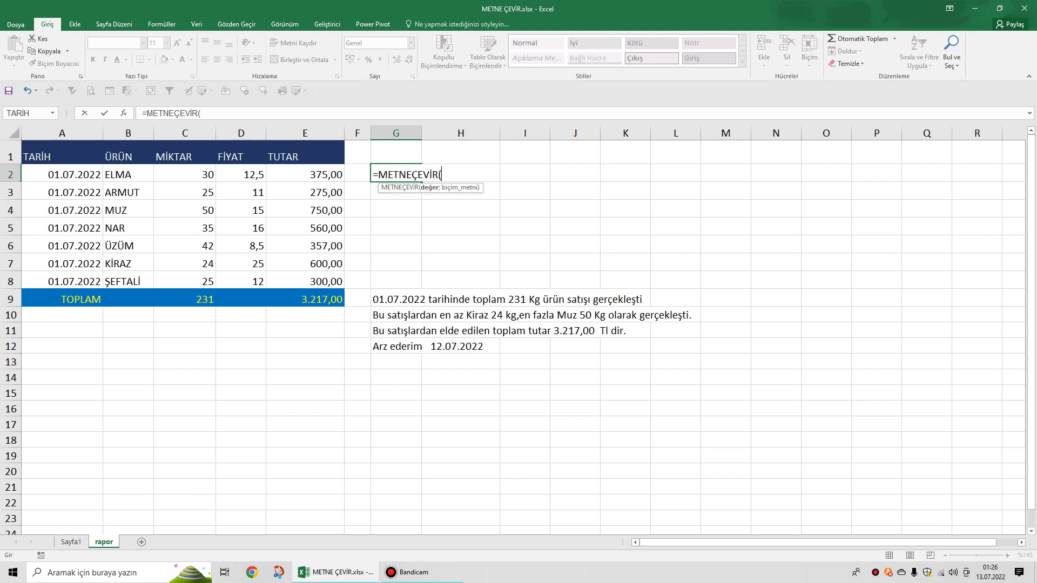
pyautogui.click(61, 174)
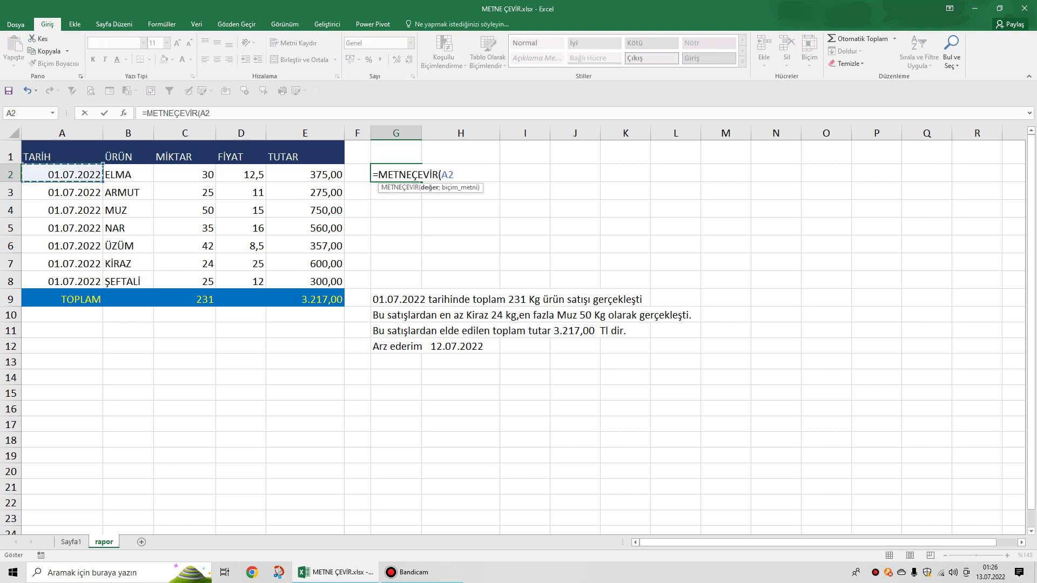
pyautogui.write(';"')
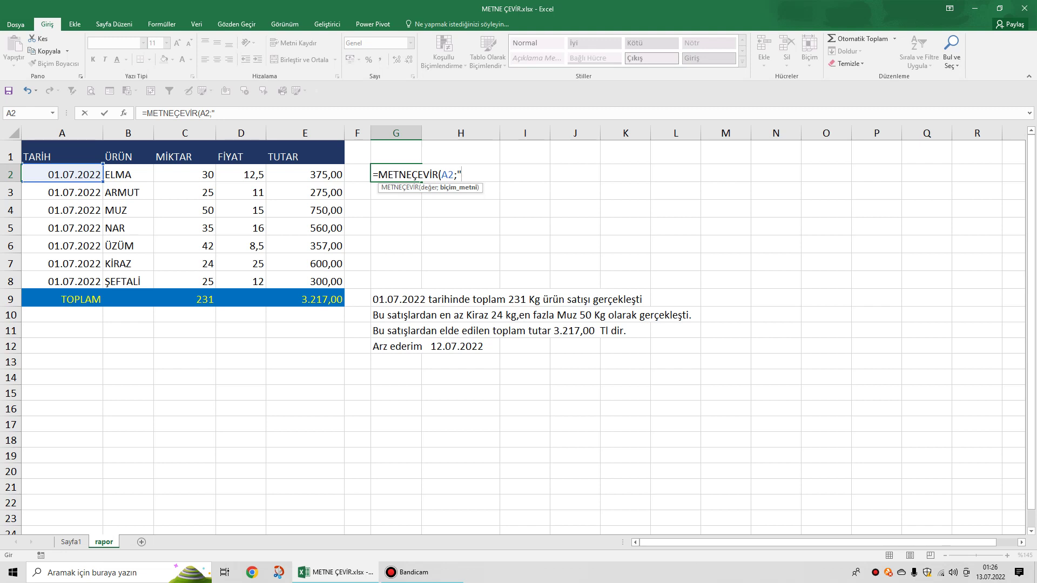
pyautogui.write('gg.aa.yyyy")')
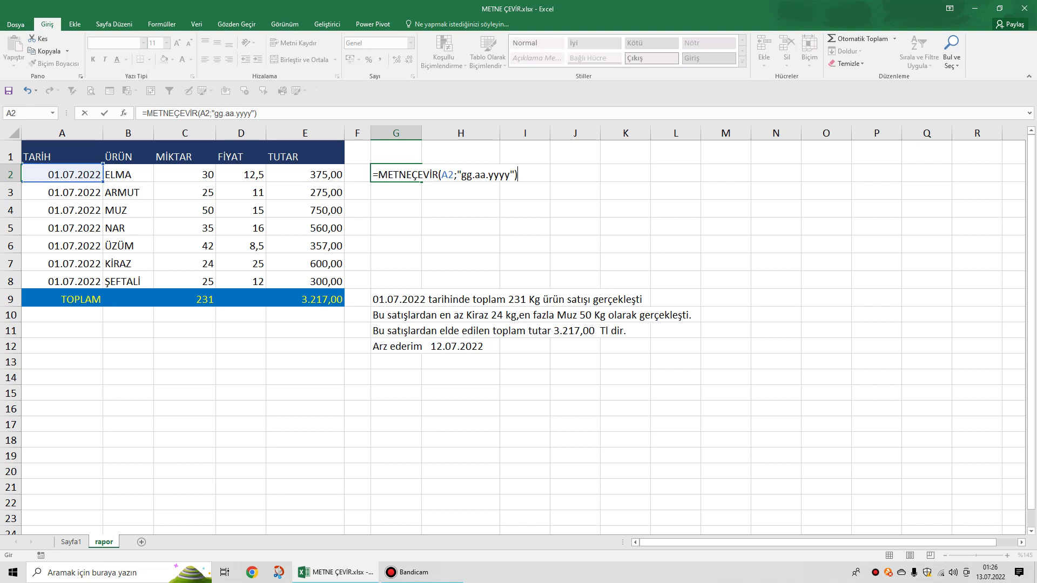
pyautogui.press('Return')
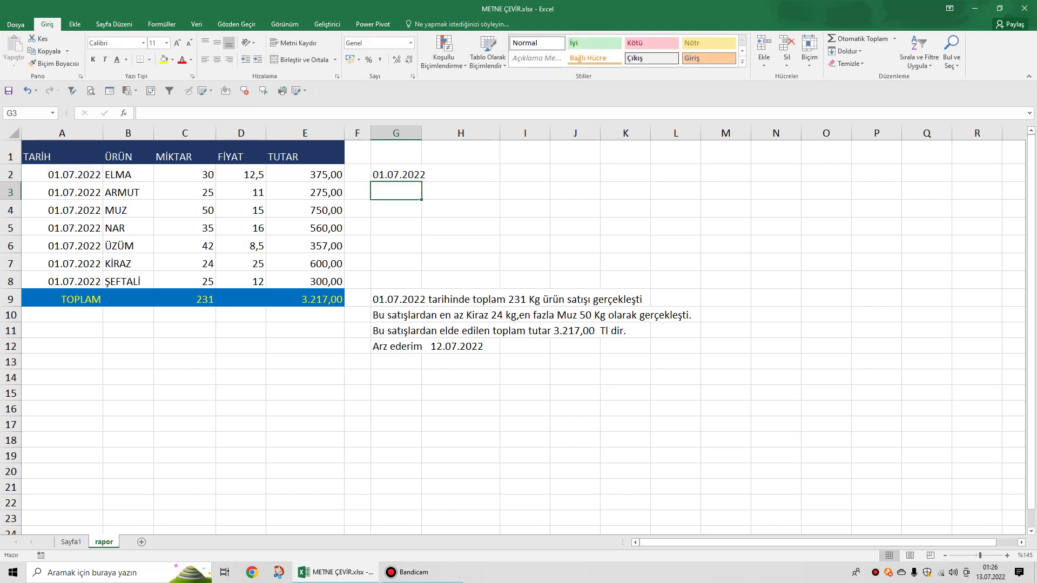
pyautogui.click(396, 173)
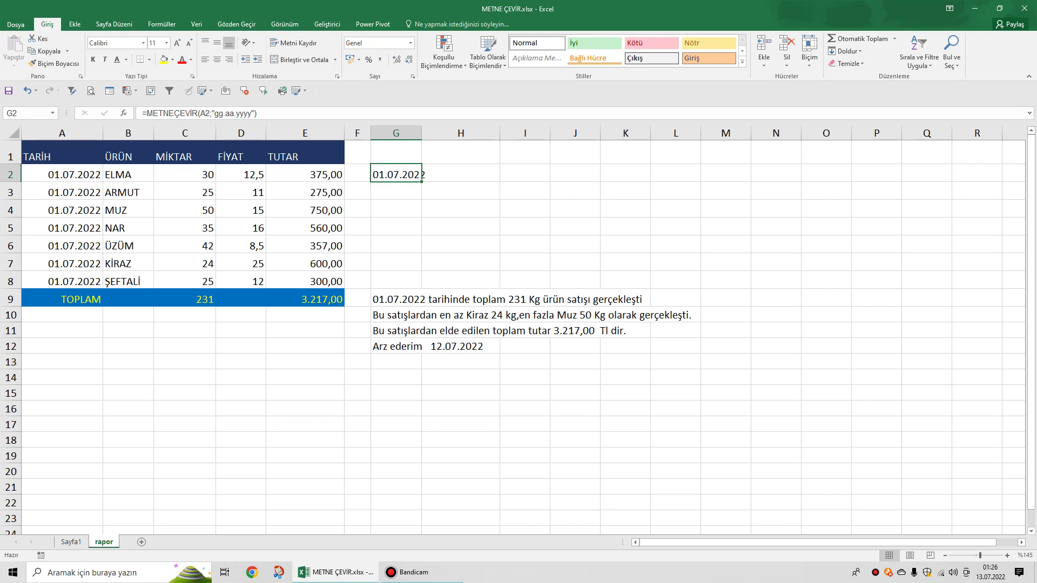
# Append &"Tarihinde toplam" to the end of G2's METNEÇEVİR formula.
pyautogui.doubleClick(424, 173)
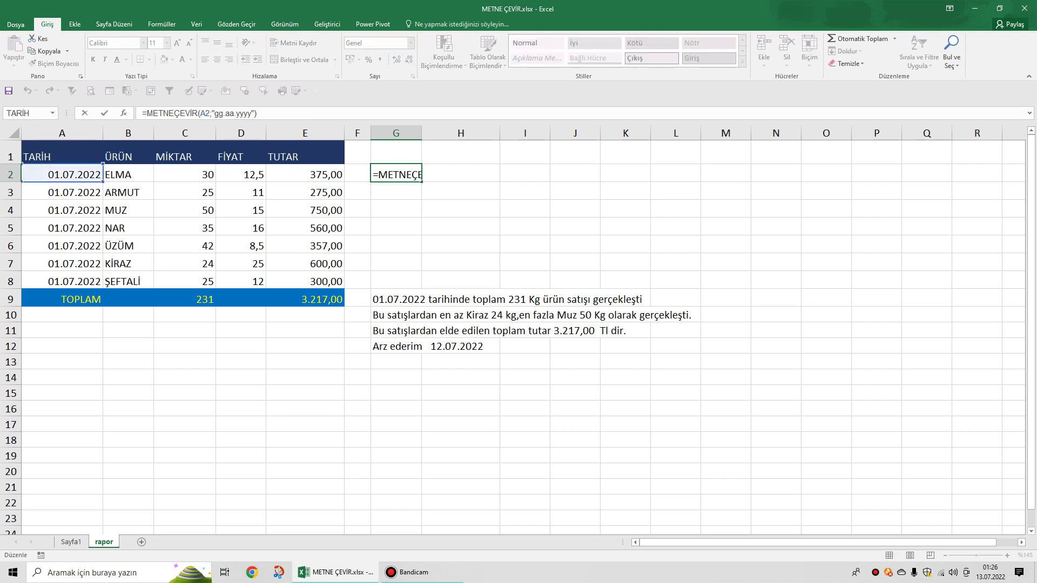
pyautogui.press('End')
pyautogui.write('&')
pyautogui.write('"To')
pyautogui.press('BackSpace')
pyautogui.write('arihinde')
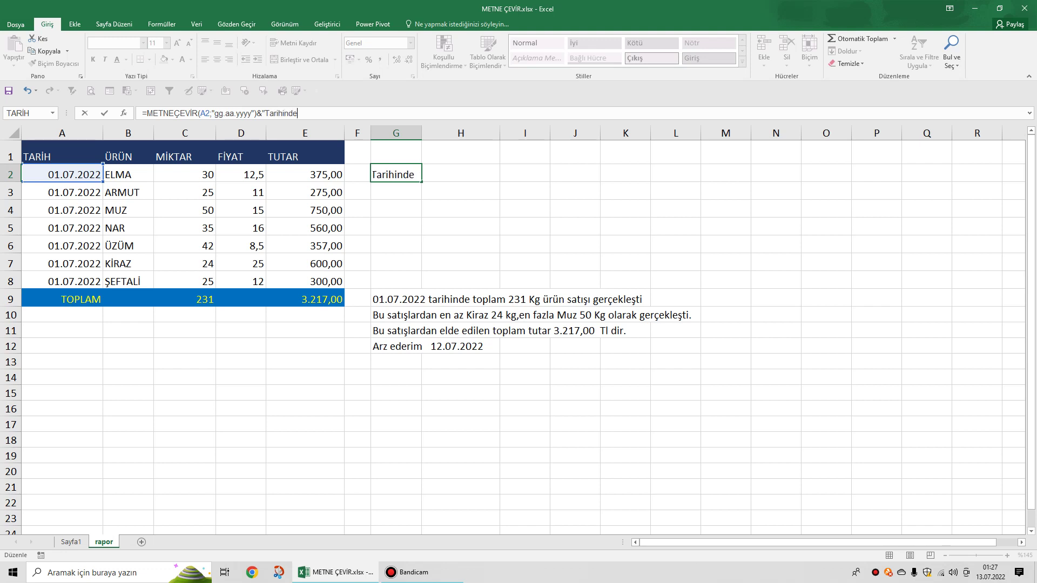
pyautogui.write(' toplam"')
pyautogui.press('Return')
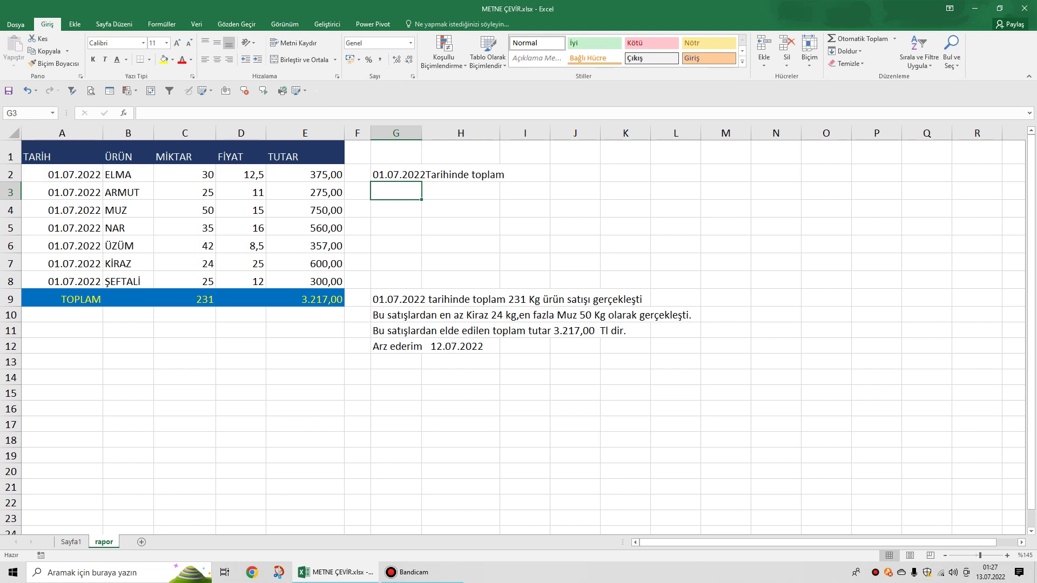
# Add the missing space before Tarihinde so G2 reads 01.07.2022 Tarihinde toplam.
pyautogui.click(396, 173)
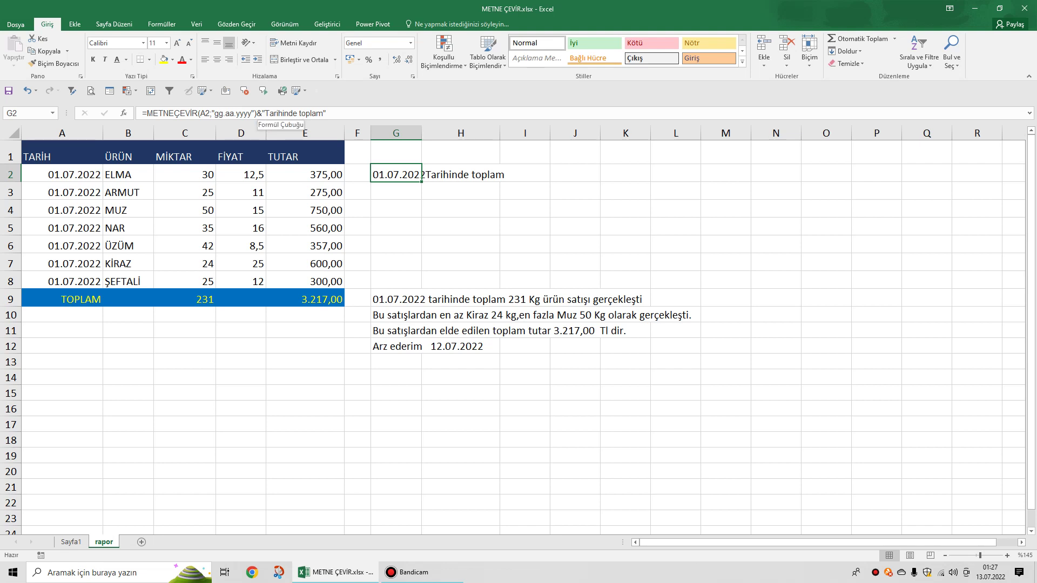
pyautogui.click(266, 113)
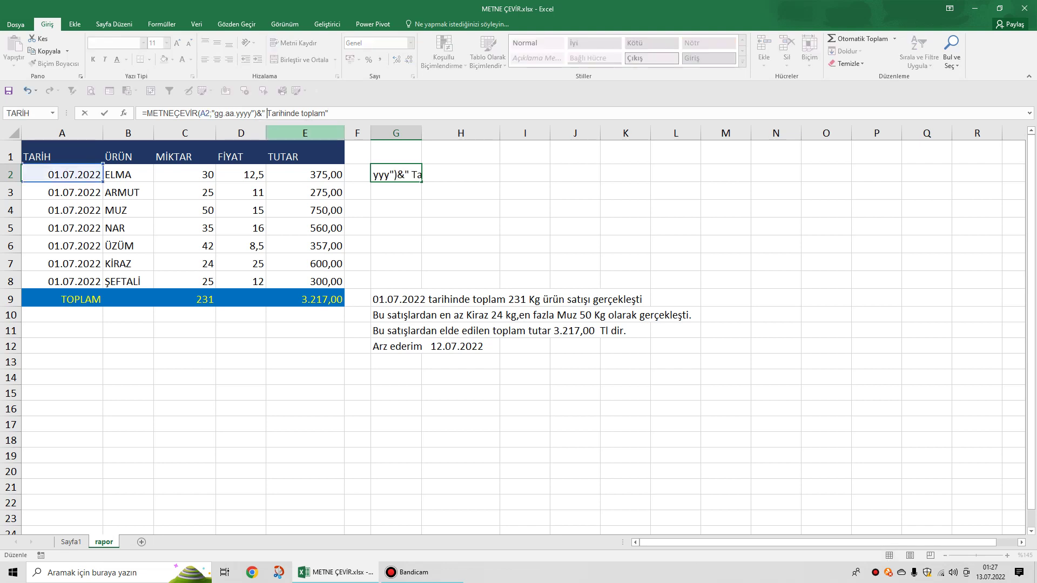
pyautogui.press('Return')
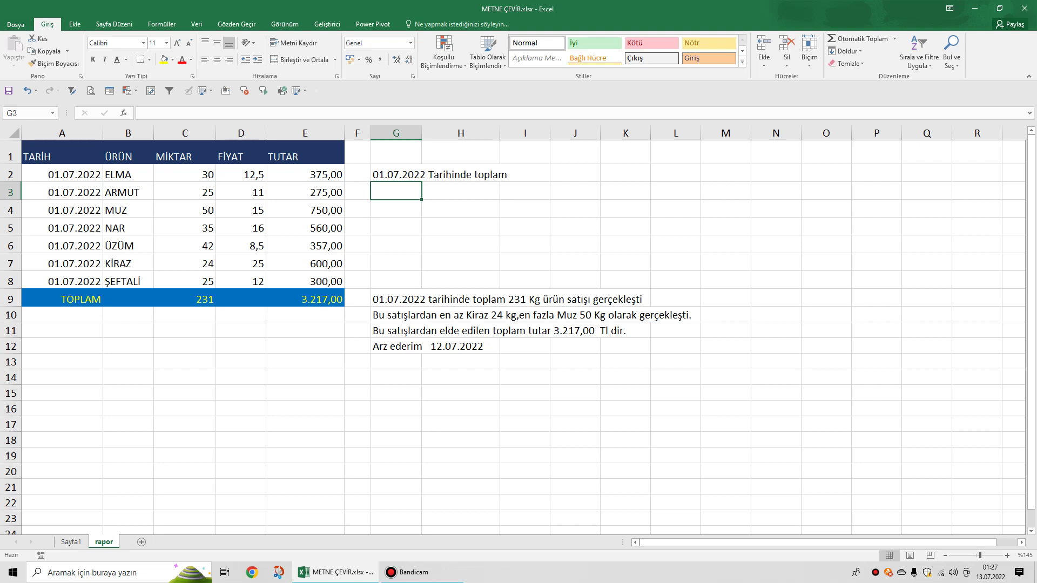
pyautogui.click(306, 210)
pyautogui.click(185, 263)
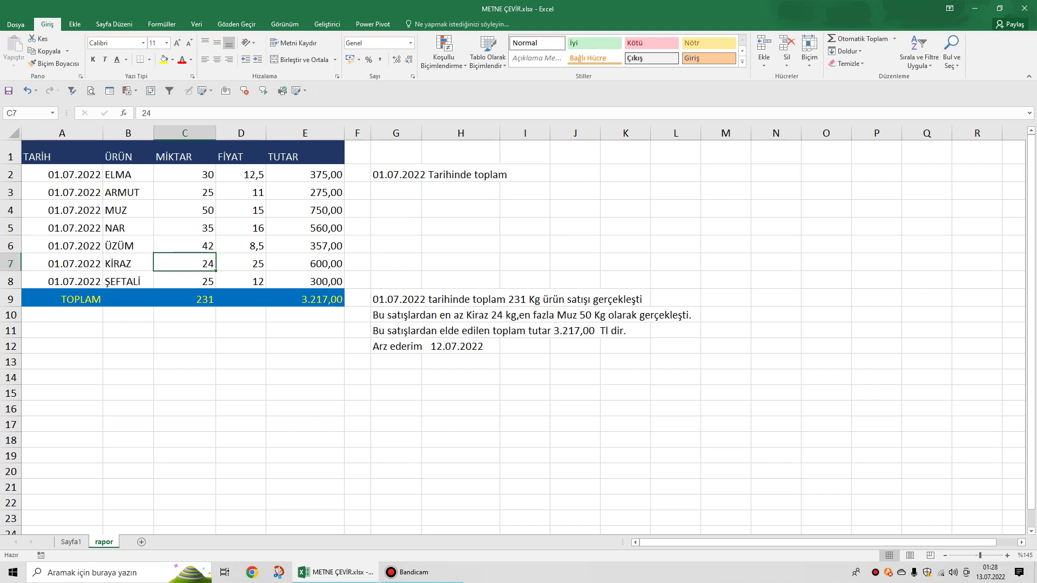
pyautogui.write('2500')
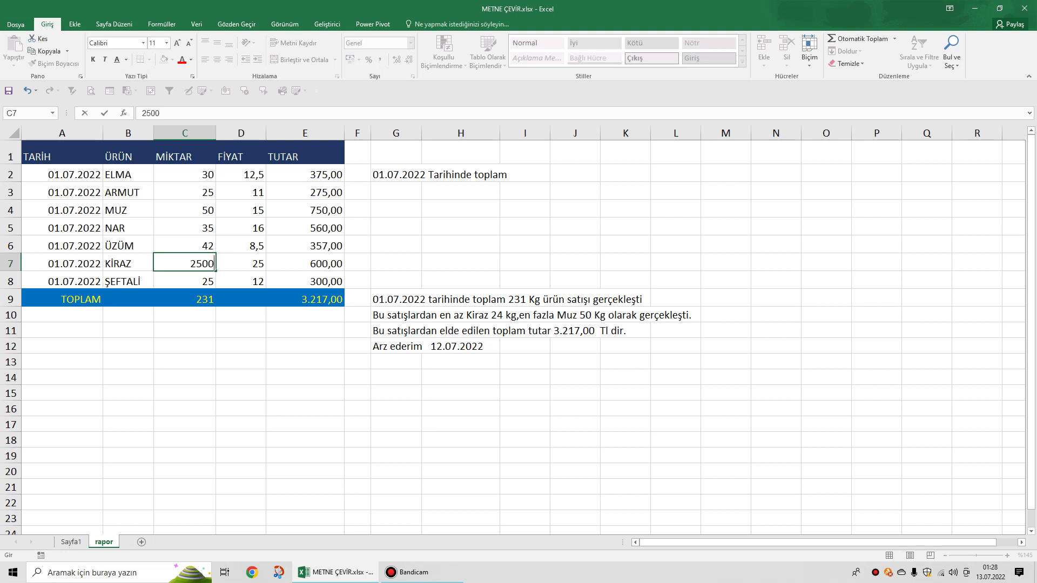
pyautogui.click(305, 424)
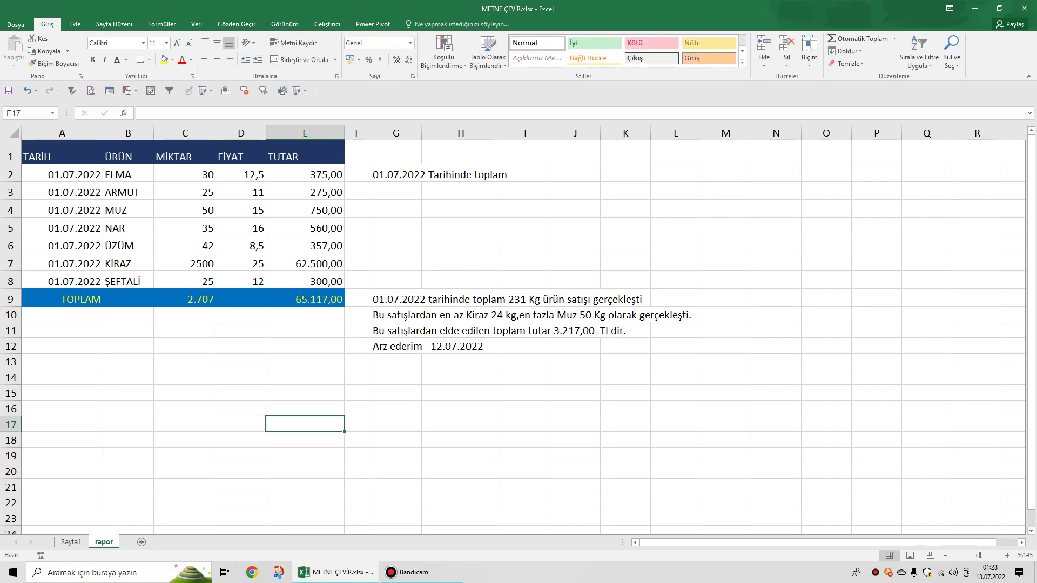
pyautogui.click(185, 299)
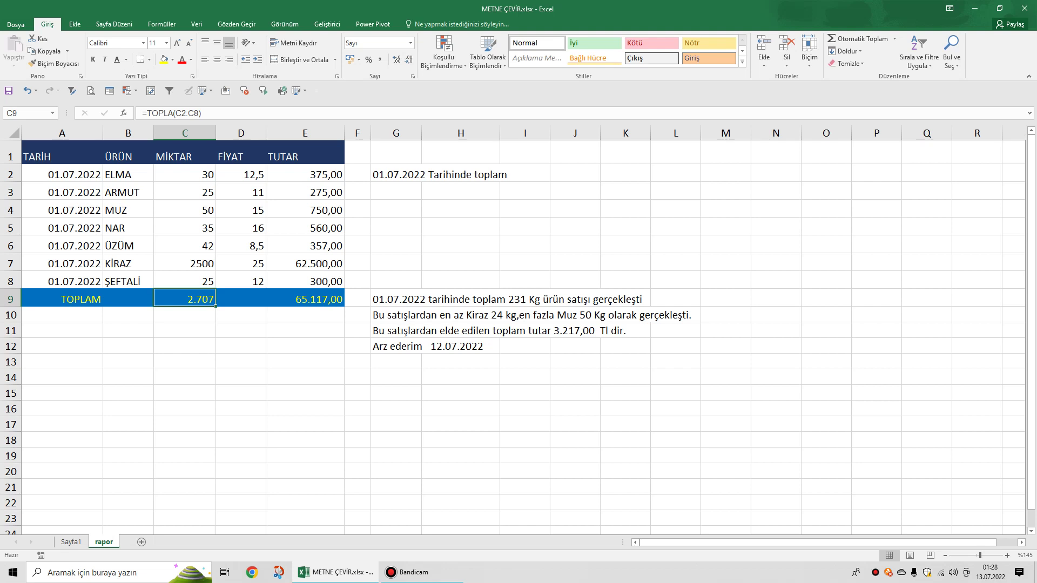
pyautogui.click(185, 264)
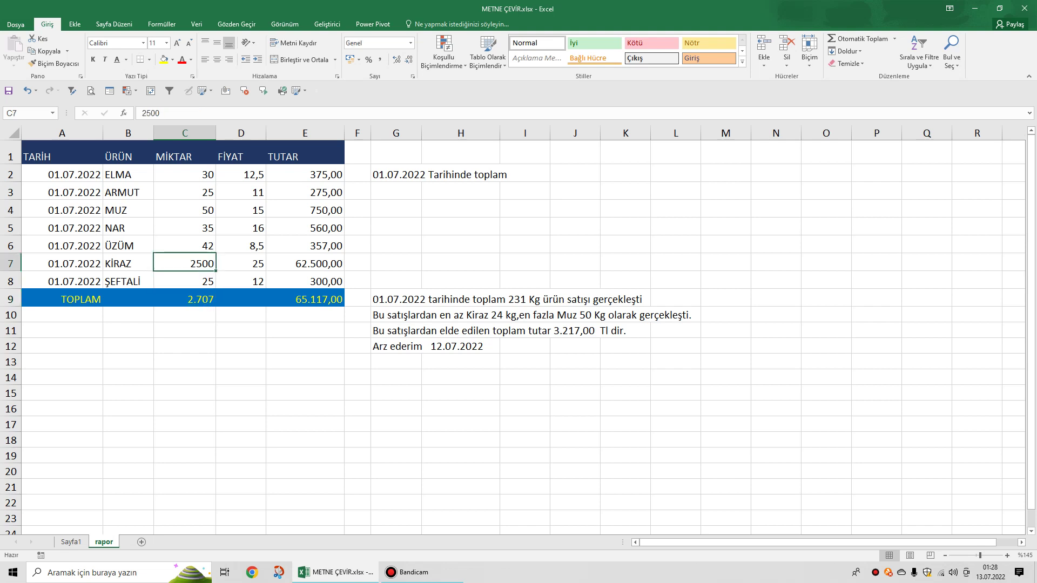
pyautogui.write('24')
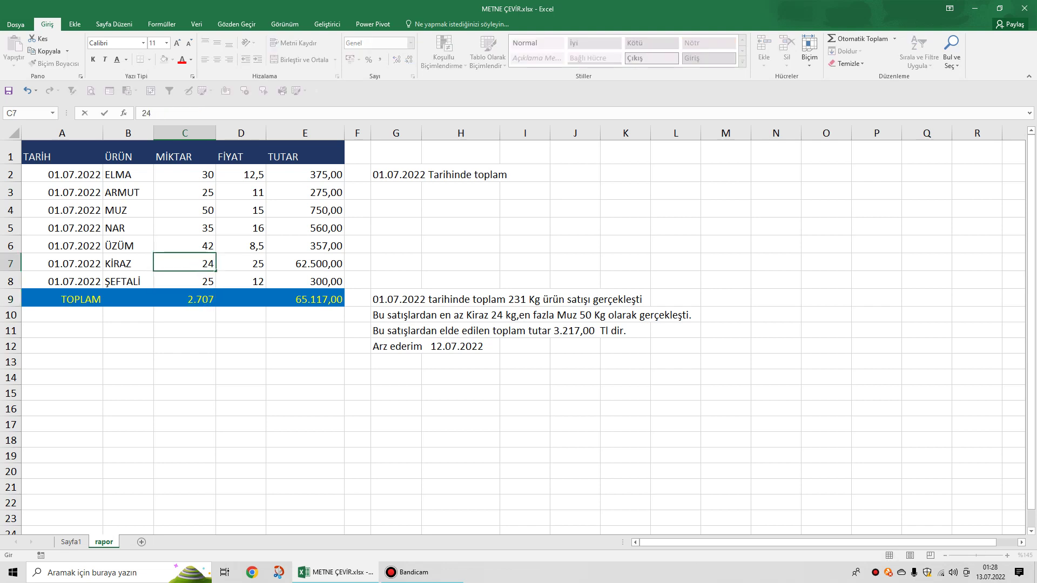
pyautogui.click(460, 455)
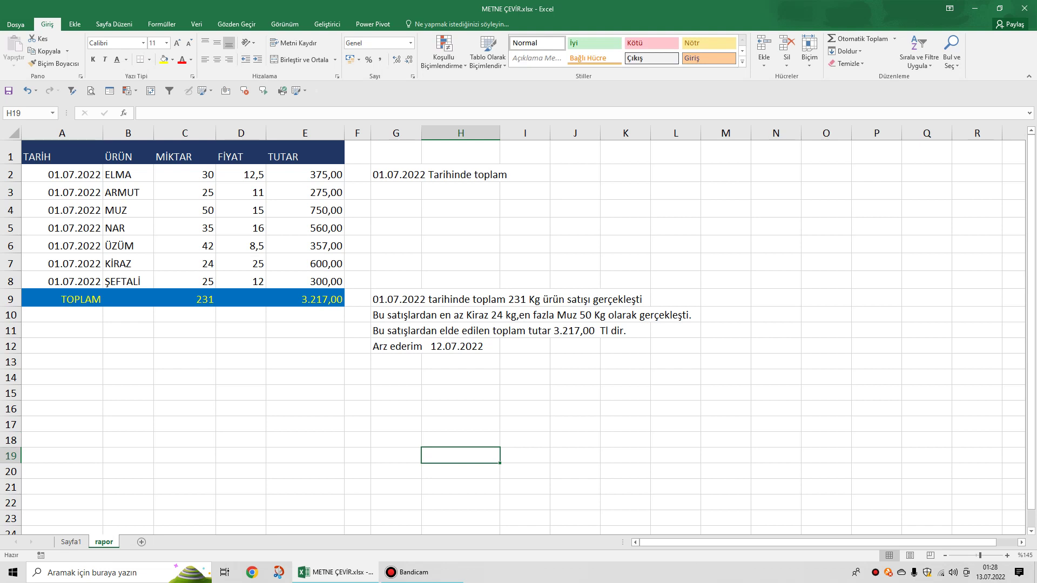
pyautogui.click(396, 174)
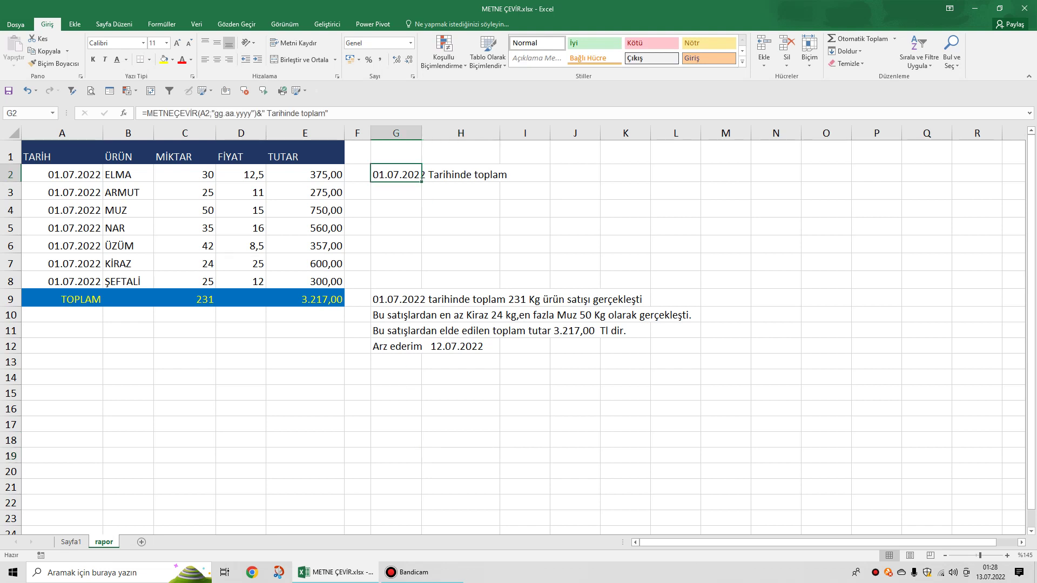
# Append &METNEÇEVİR(C9;"#.##0") to G2 so it ends with the total 231.
pyautogui.press('F2')
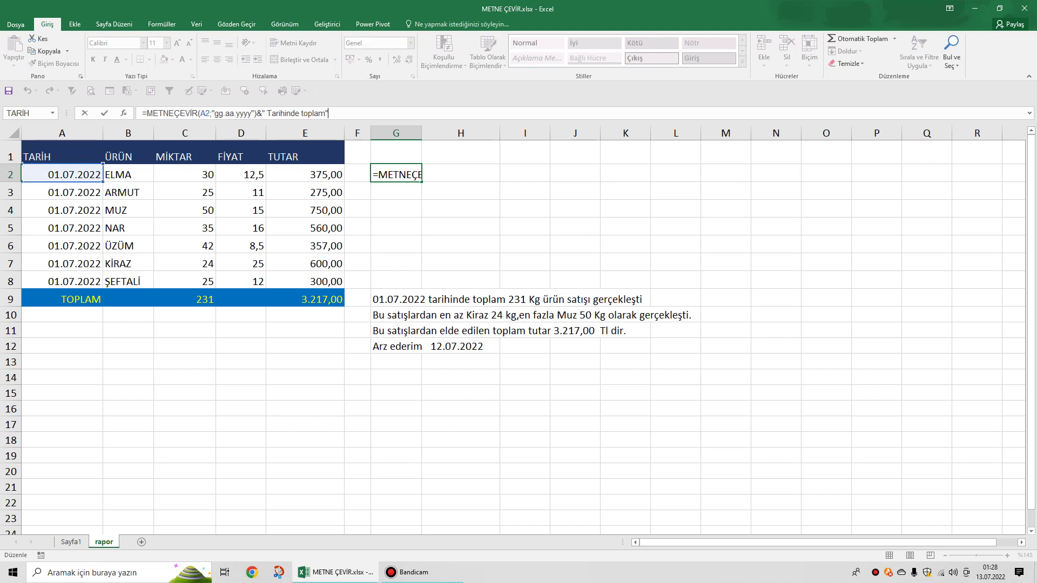
pyautogui.write('&metn')
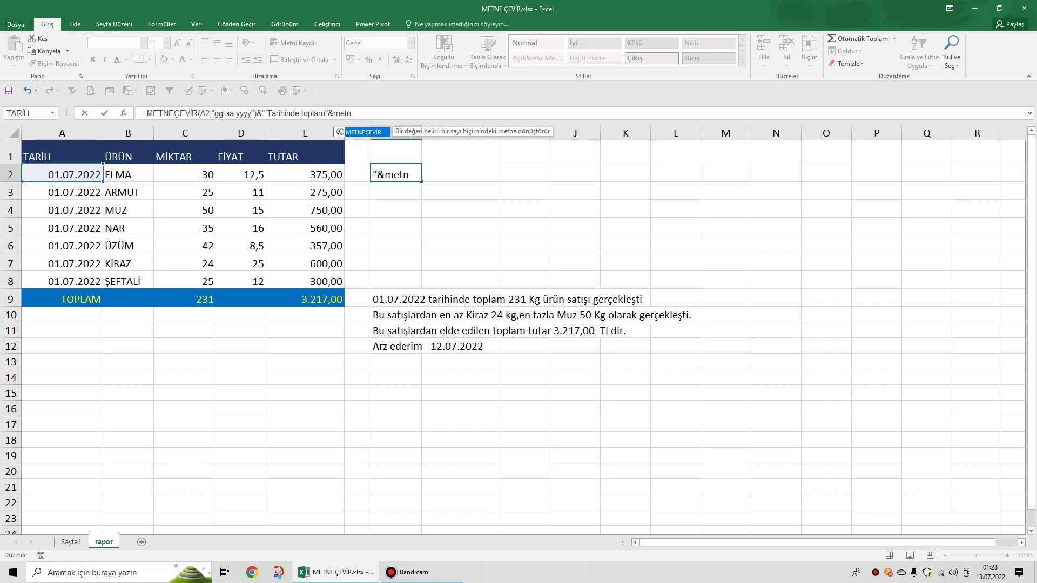
pyautogui.press('Tab')
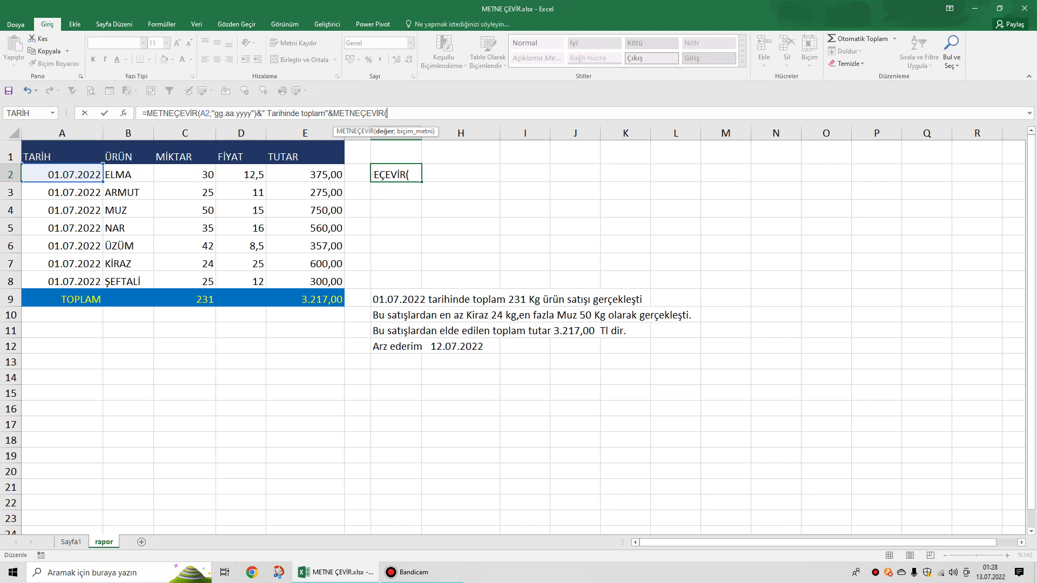
pyautogui.click(185, 300)
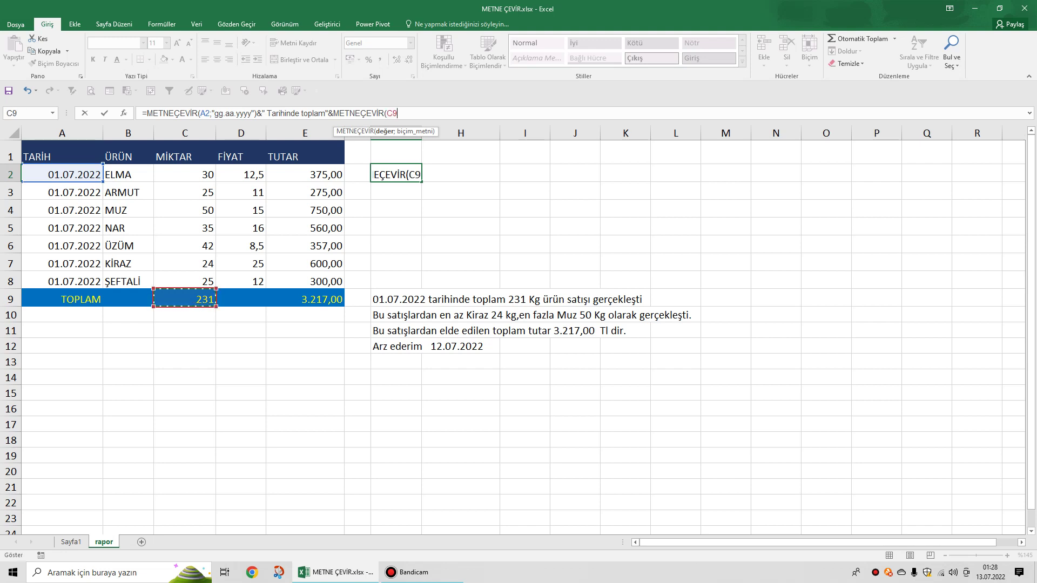
pyautogui.write(';')
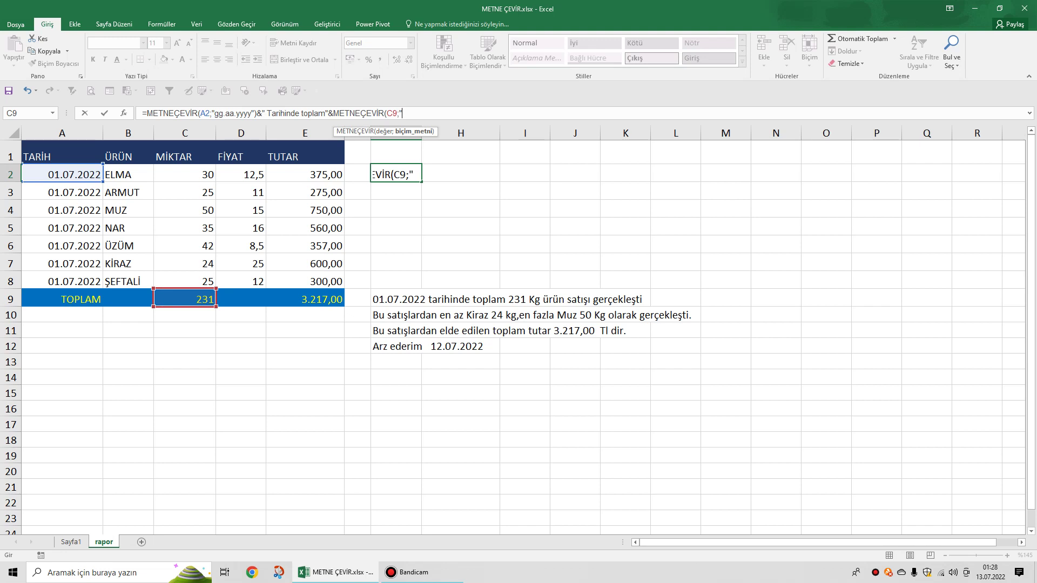
pyautogui.write('"#.##0"')
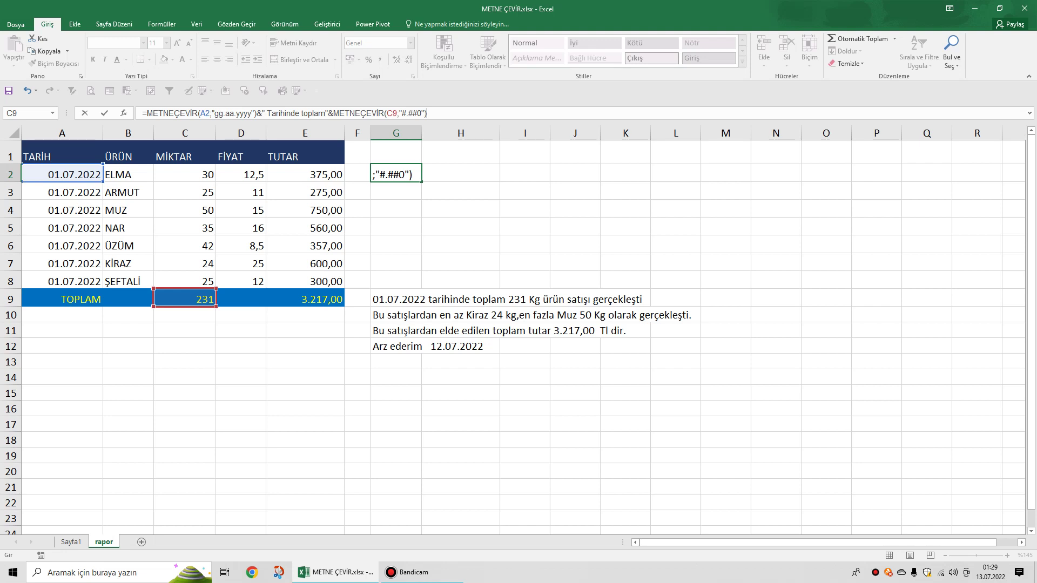
pyautogui.press('Return')
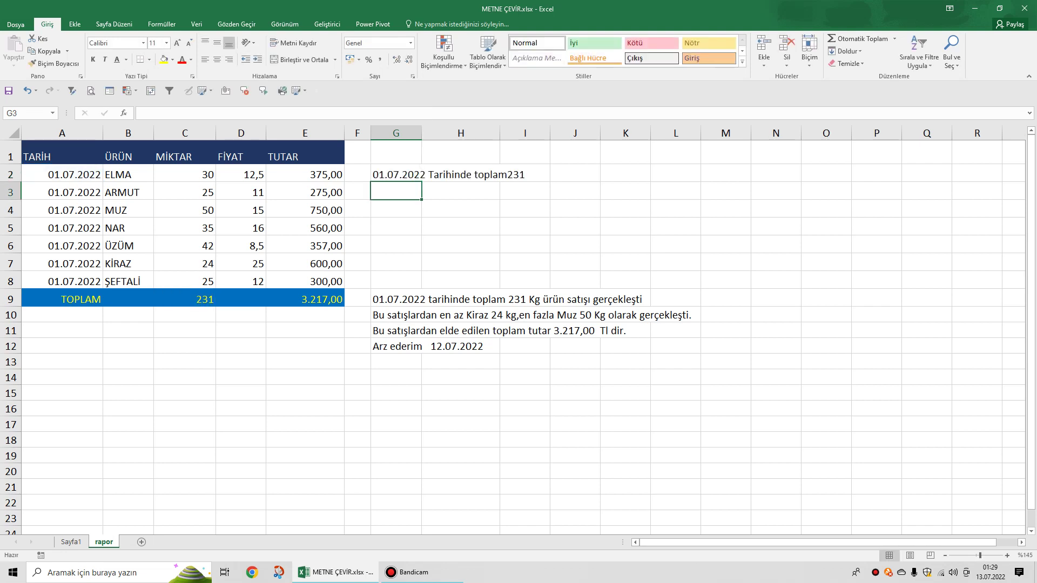
pyautogui.click(184, 264)
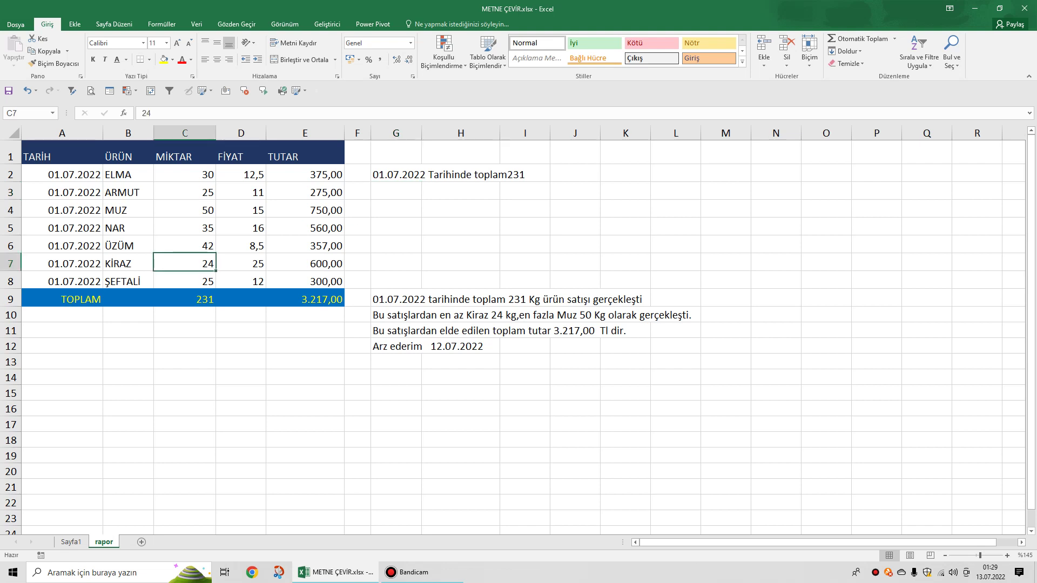
pyautogui.write('1224')
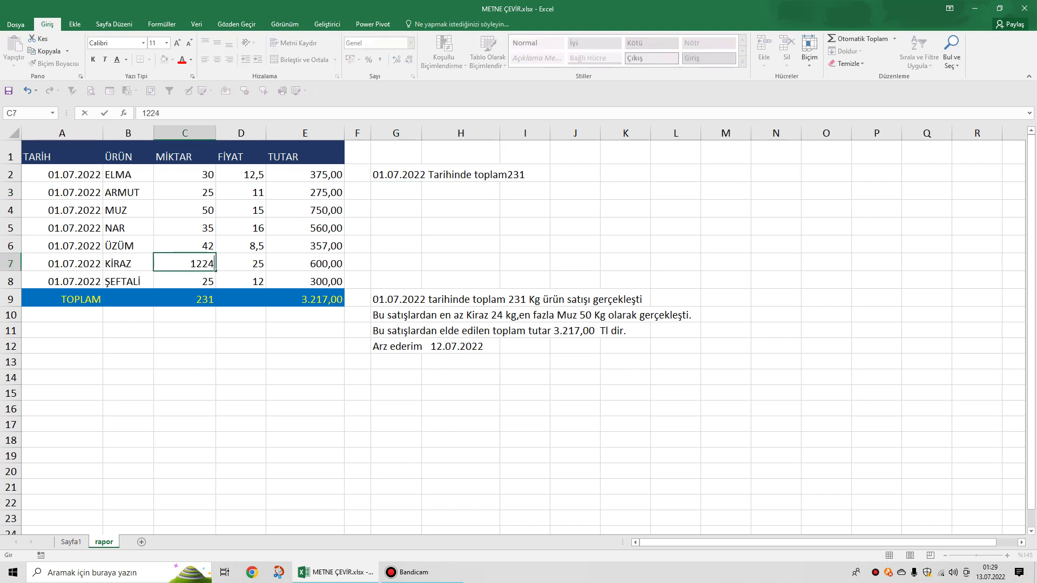
pyautogui.click(575, 440)
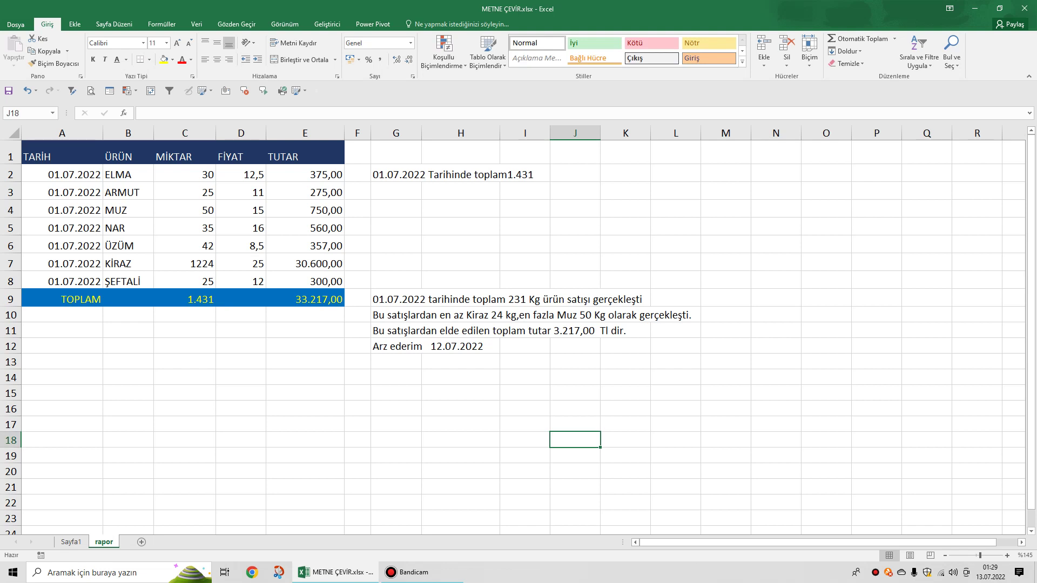
pyautogui.click(185, 263)
pyautogui.write('24')
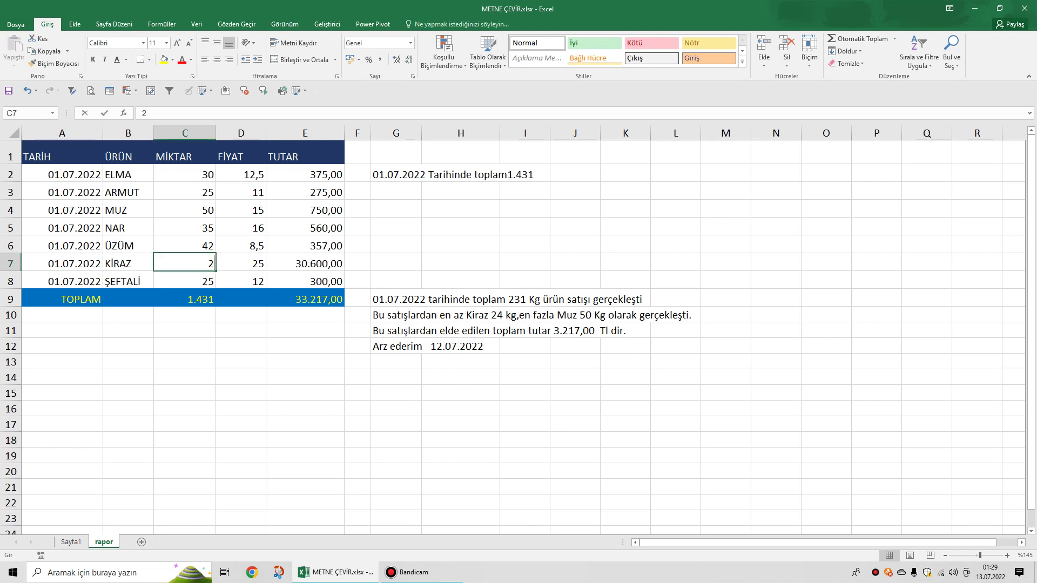
pyautogui.click(461, 226)
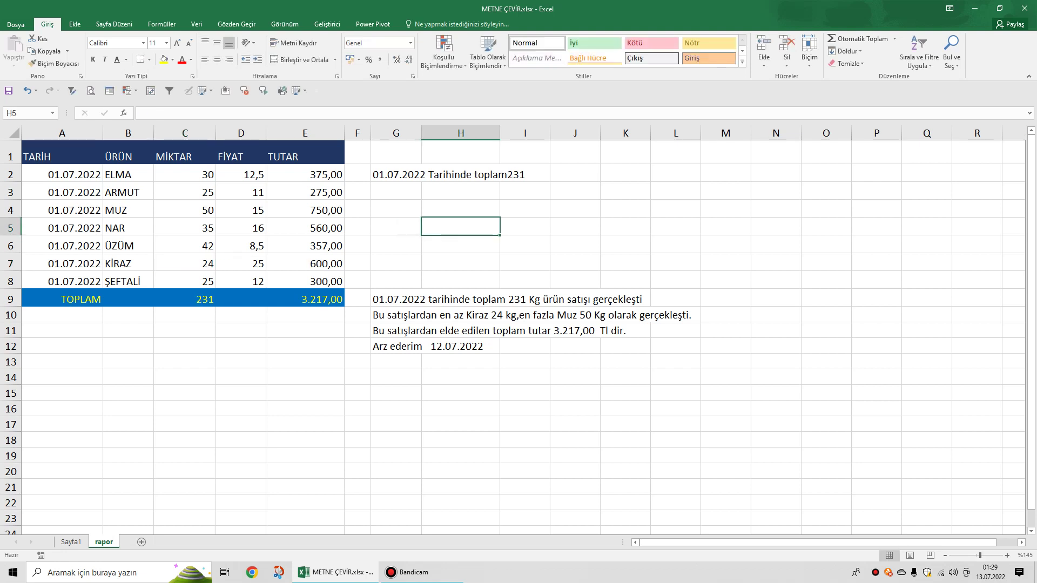
pyautogui.click(395, 174)
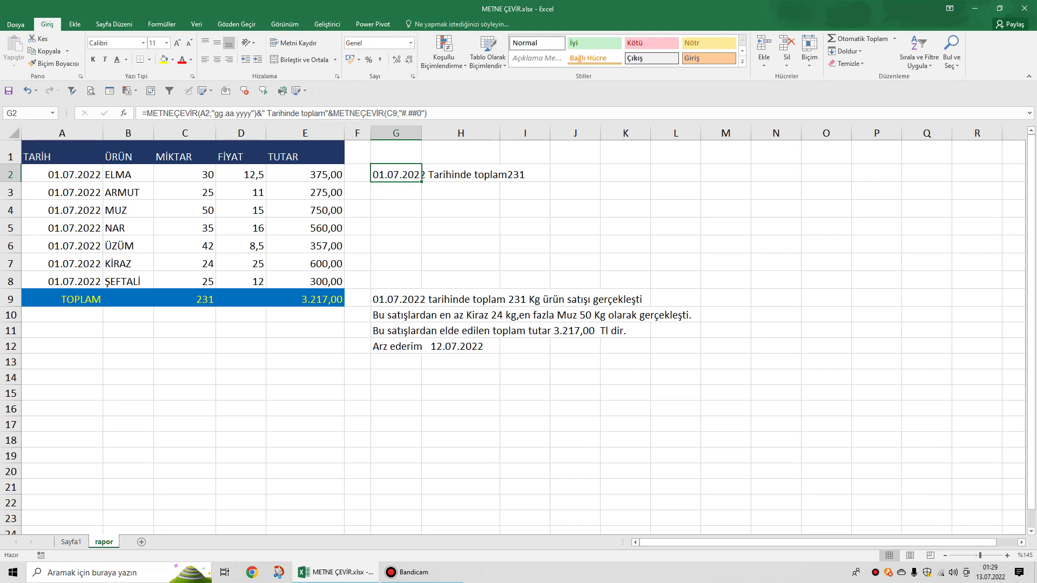
# Insert a space after "toplam" in G2's formula so it reads toplam 231.
pyautogui.click(326, 113)
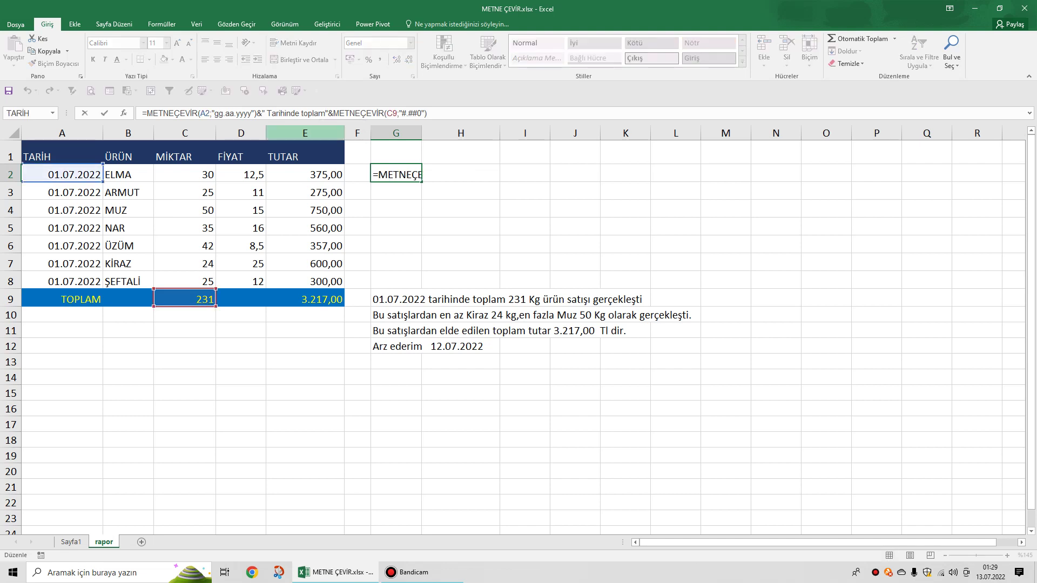
pyautogui.press('Return')
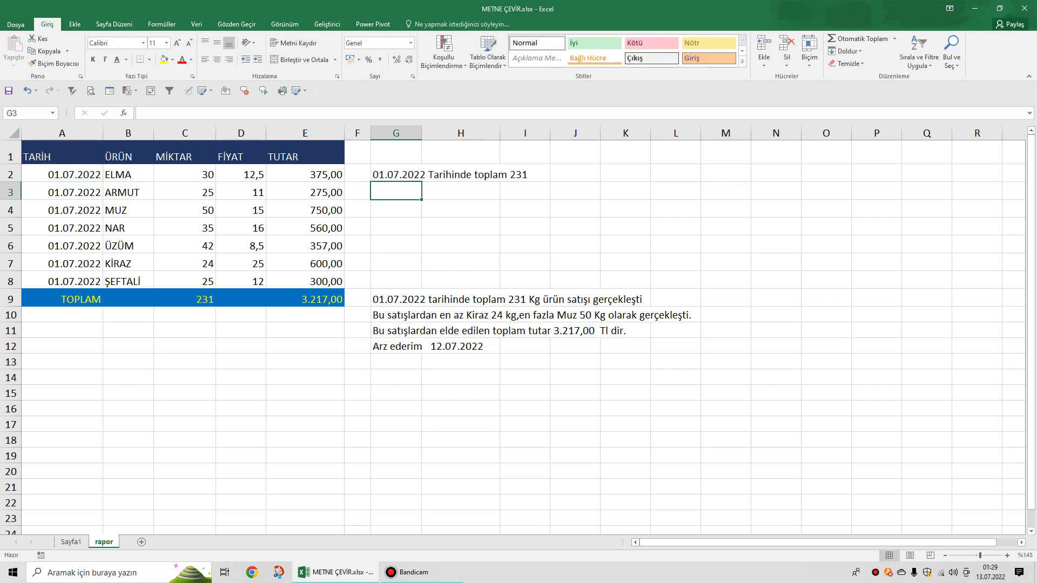
pyautogui.click(396, 174)
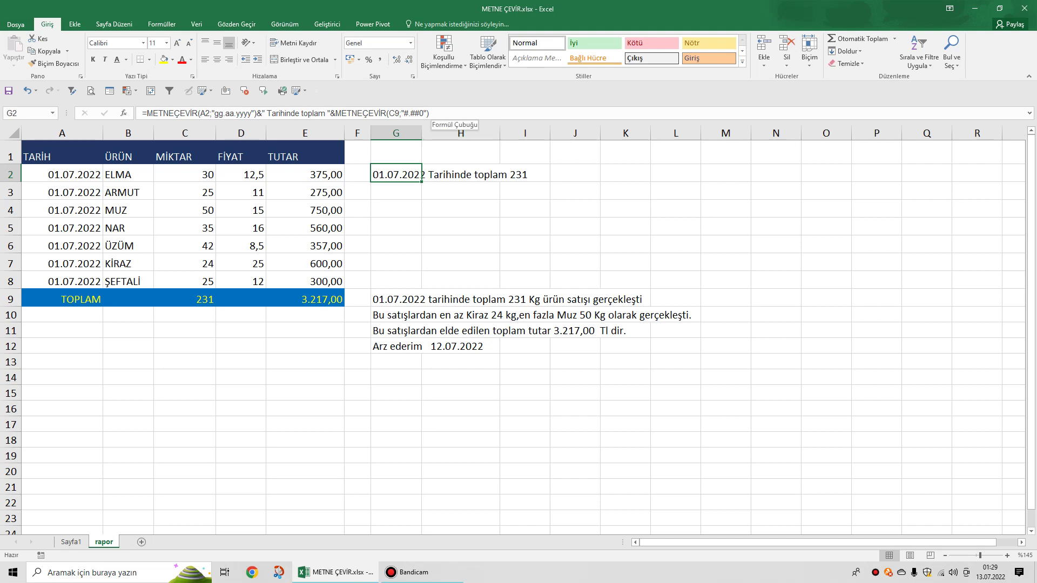
# Append &" Kg ürün satışı gerçekleşti." to G2's sentence formula.
pyautogui.click(432, 114)
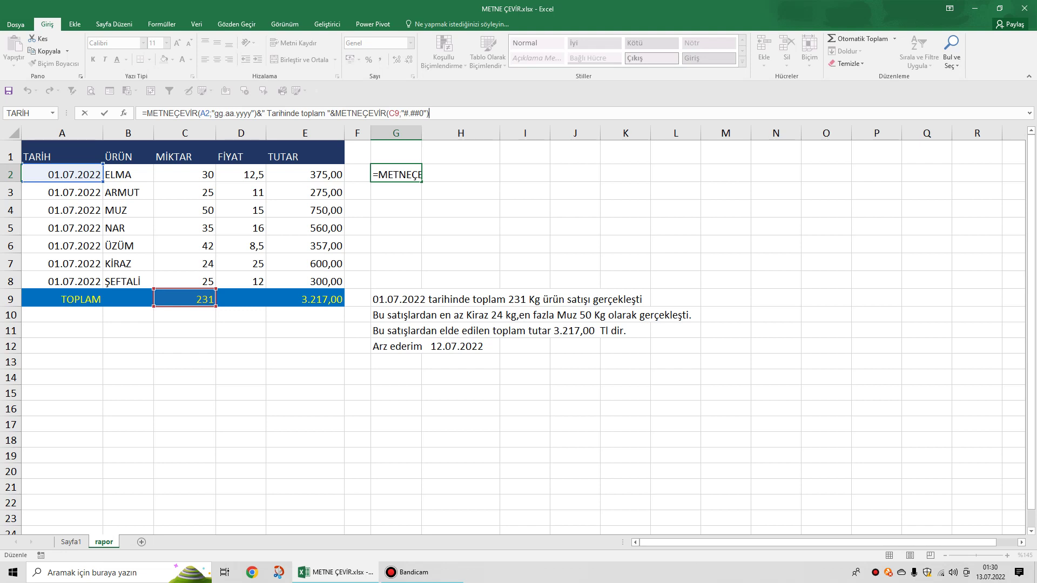
pyautogui.write('&" Kg ürün ')
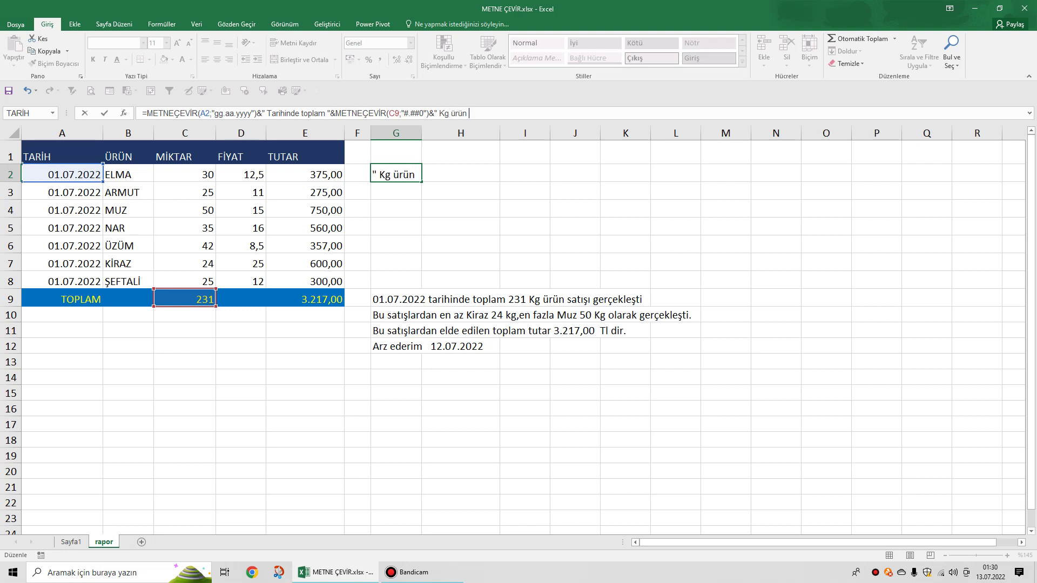
pyautogui.write('satışı gerçekleşti')
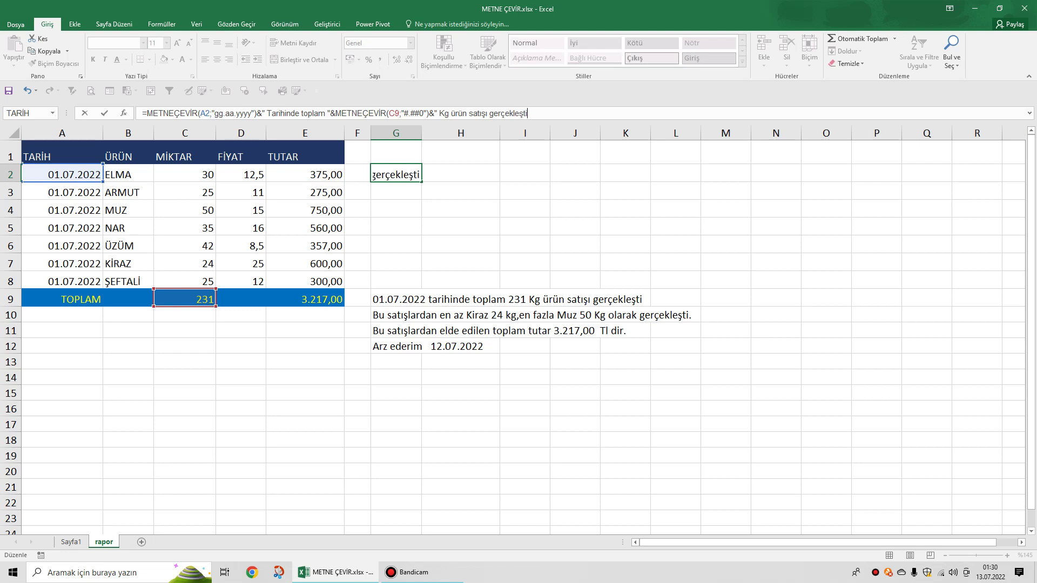
pyautogui.write('.')
pyautogui.press('Return')
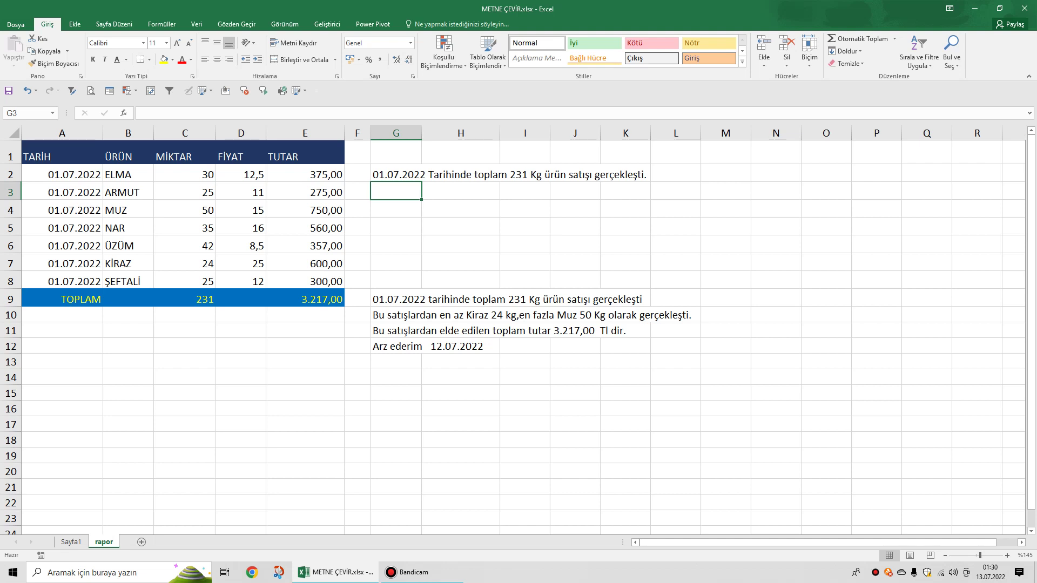
pyautogui.click(726, 152)
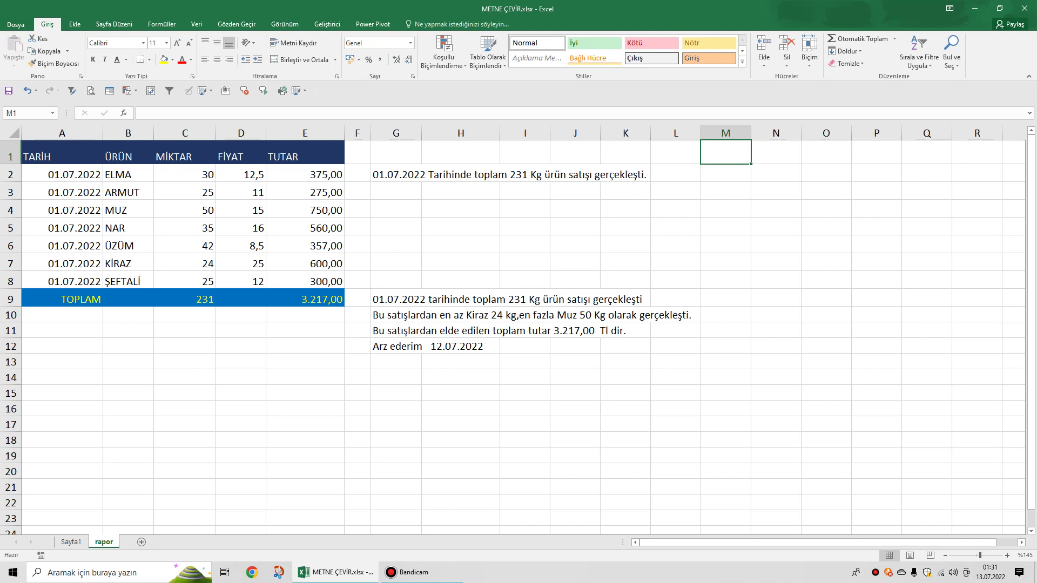
# Enter =MİN(C2:C8) in M1, returning the smallest quantity 24.
pyautogui.write('=min')
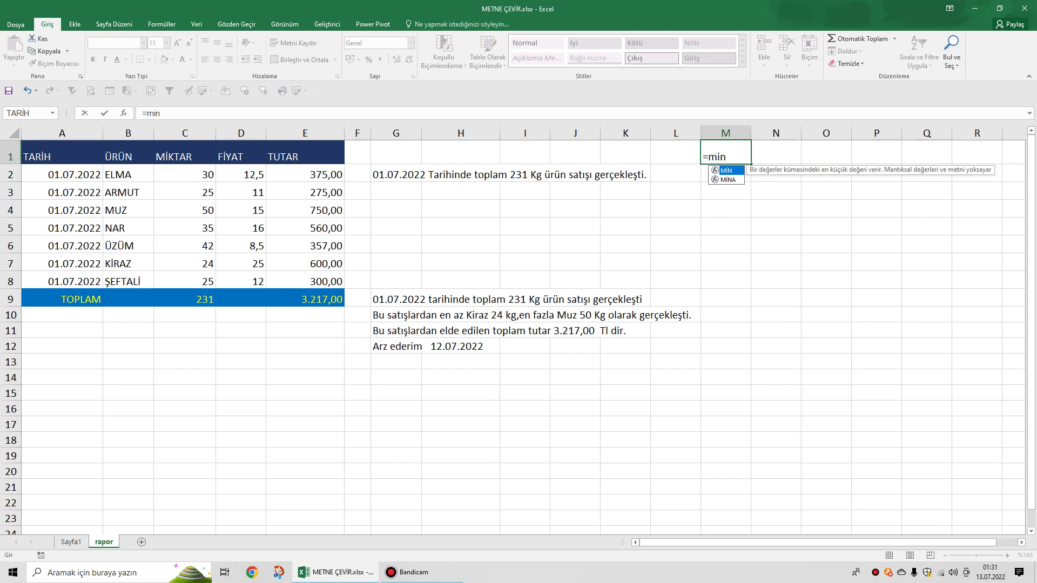
pyautogui.press('Tab')
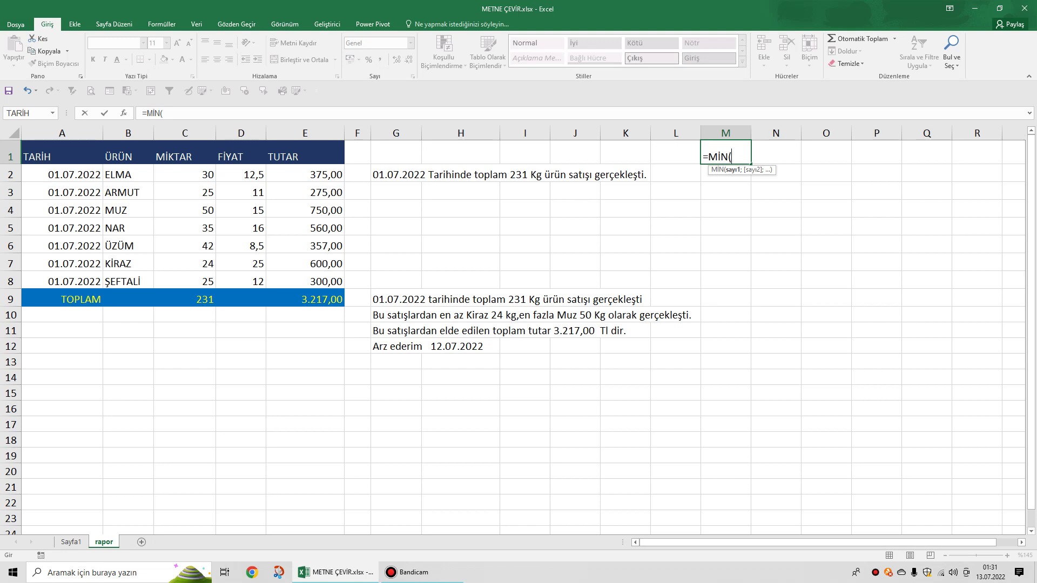
pyautogui.moveTo(186, 174); pyautogui.dragTo(209, 283)
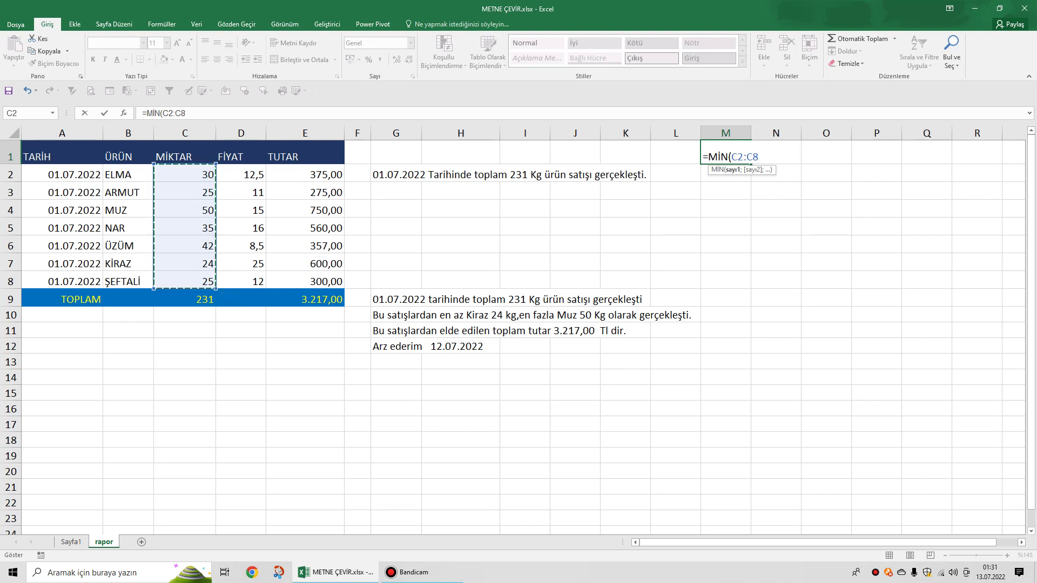
pyautogui.press('Return')
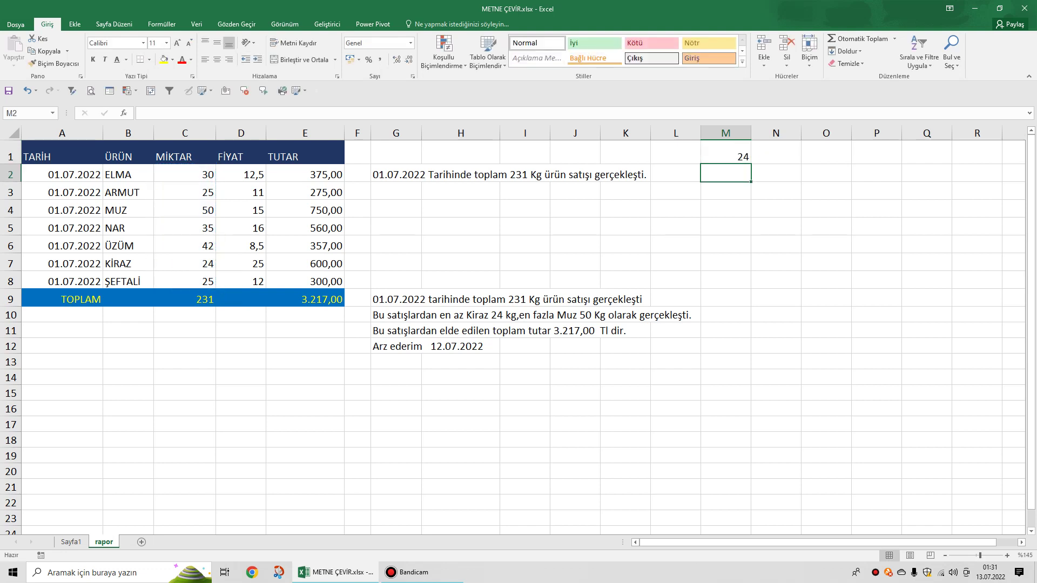
pyautogui.click(725, 154)
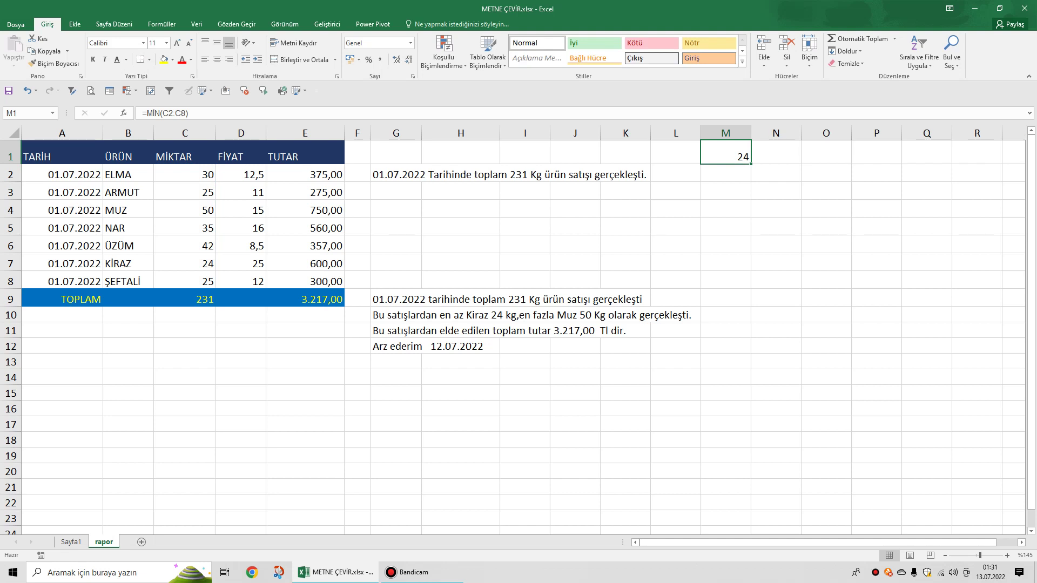
# In N1, start an İNDİS formula over the sales table A2:E8.
pyautogui.click(776, 154)
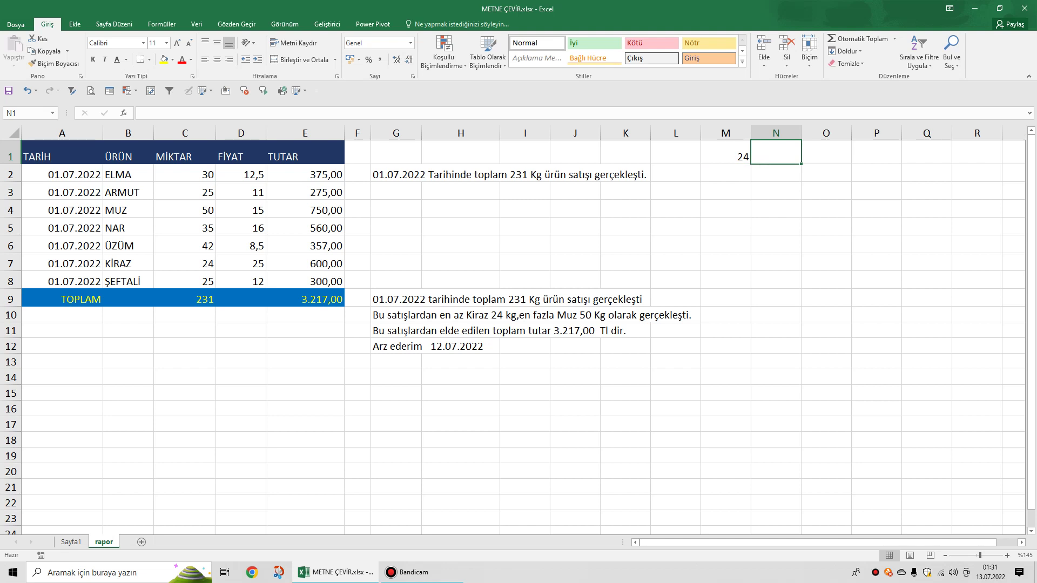
pyautogui.write('=indi')
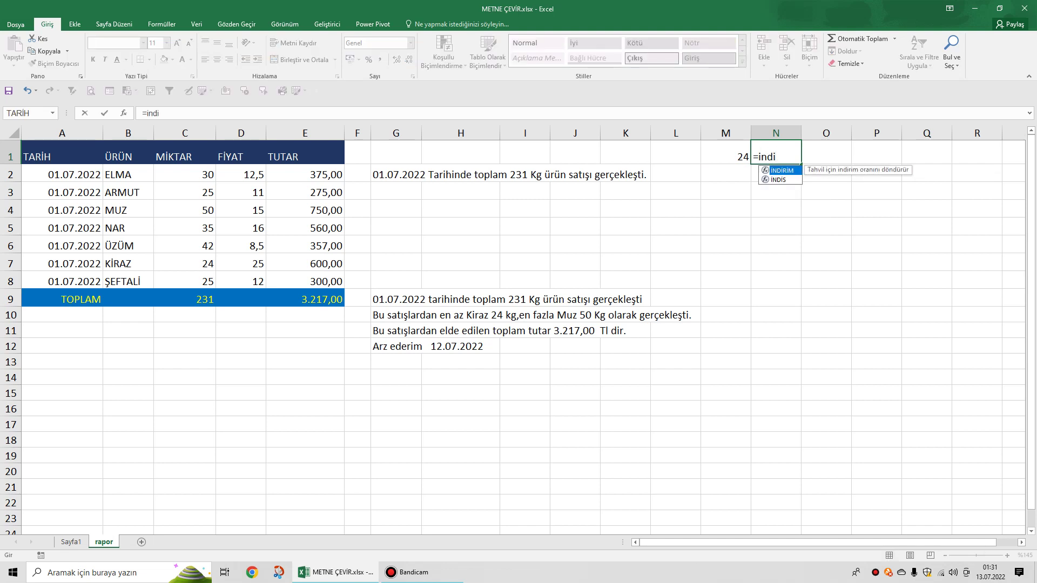
pyautogui.press('Down')
pyautogui.press('Tab')
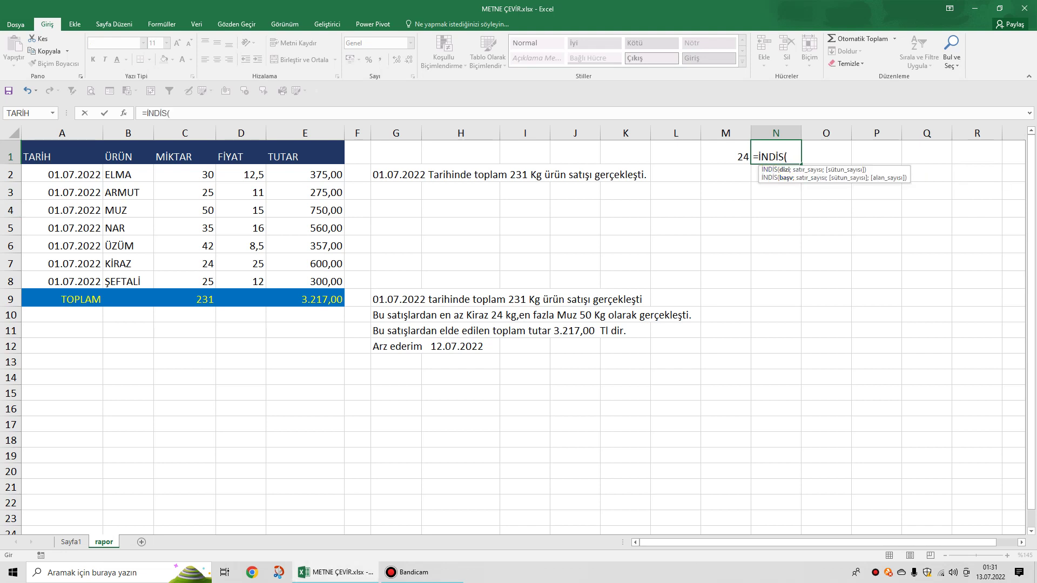
pyautogui.moveTo(62, 175)
pyautogui.mouseDown()
pyautogui.moveTo(305, 175)
pyautogui.moveTo(340, 248)
pyautogui.moveTo(341, 282)
pyautogui.mouseUp()
pyautogui.write(';')
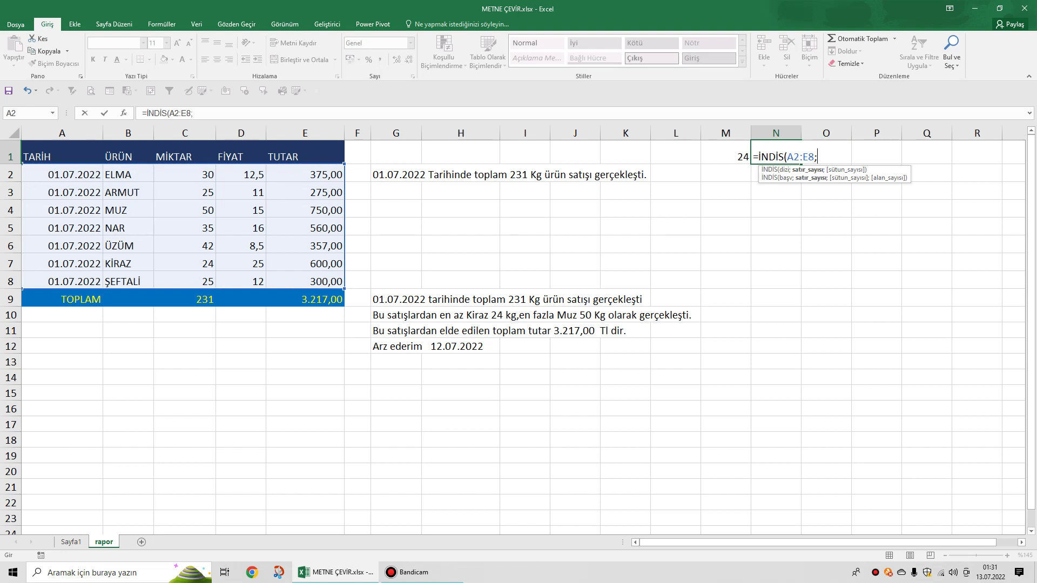
# Complete N1 with KAÇINCI(M1;C2:C8;0) and column 2, so it shows KİRAZ.
pyautogui.write('kaçı')
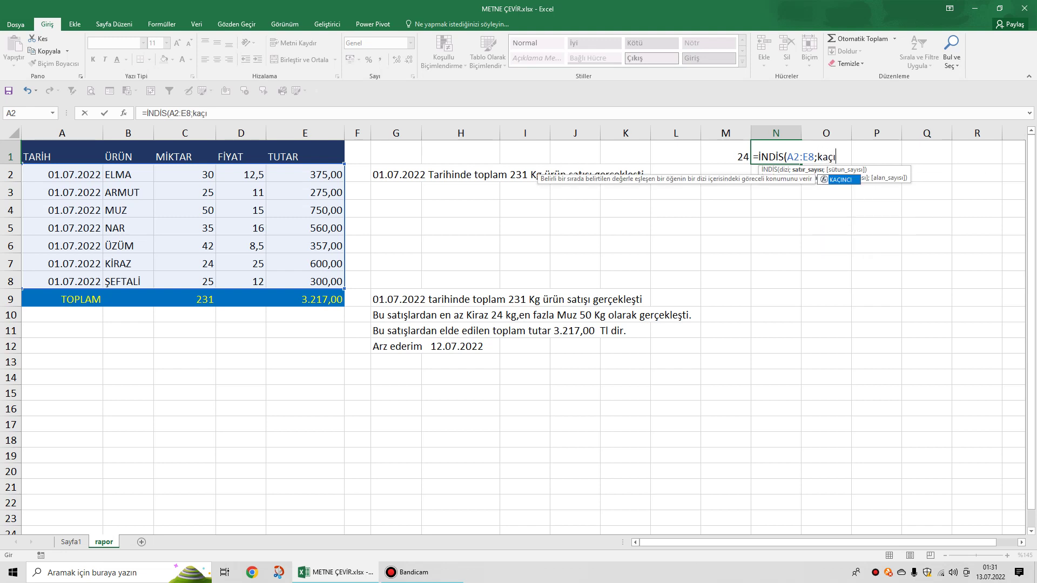
pyautogui.press('Tab')
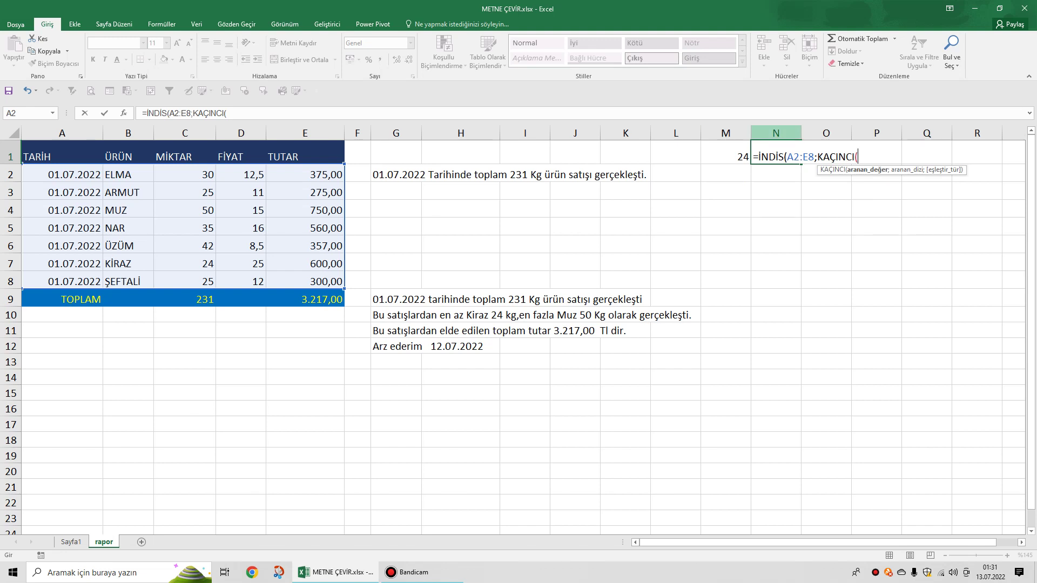
pyautogui.press('Left')
pyautogui.write(';')
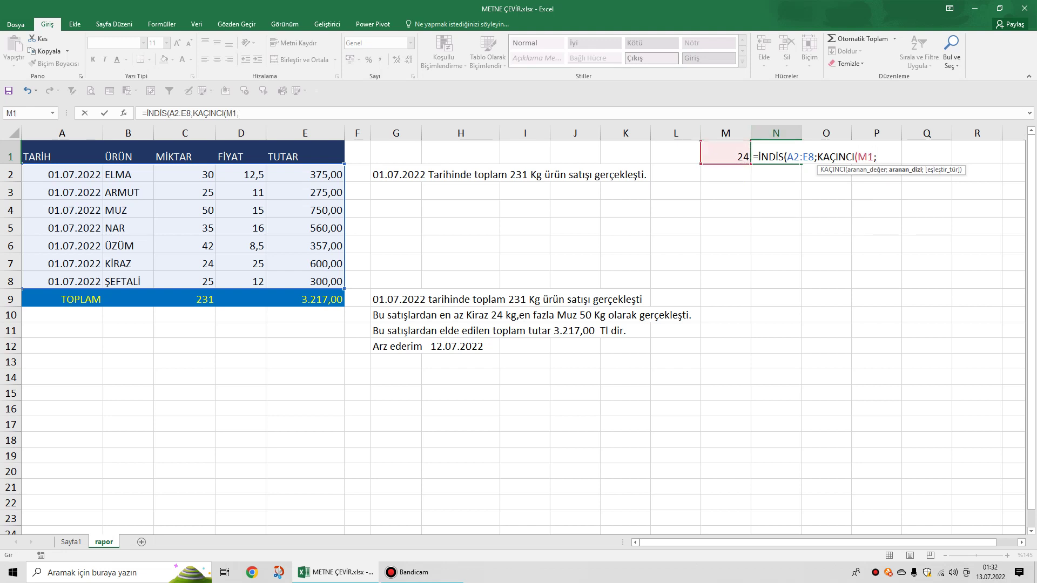
pyautogui.moveTo(205, 174); pyautogui.dragTo(213, 286)
pyautogui.write(';')
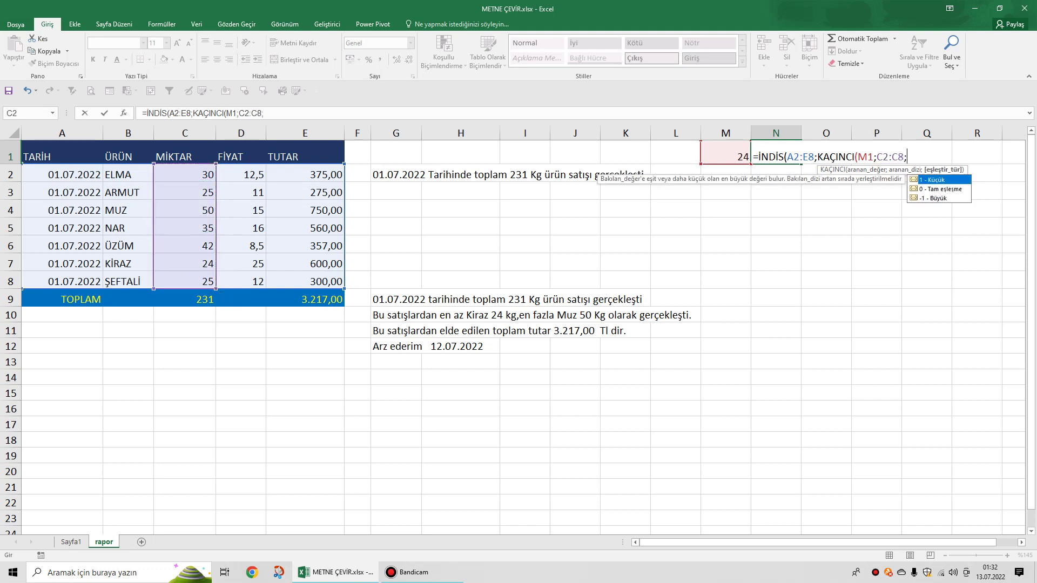
pyautogui.write('0)')
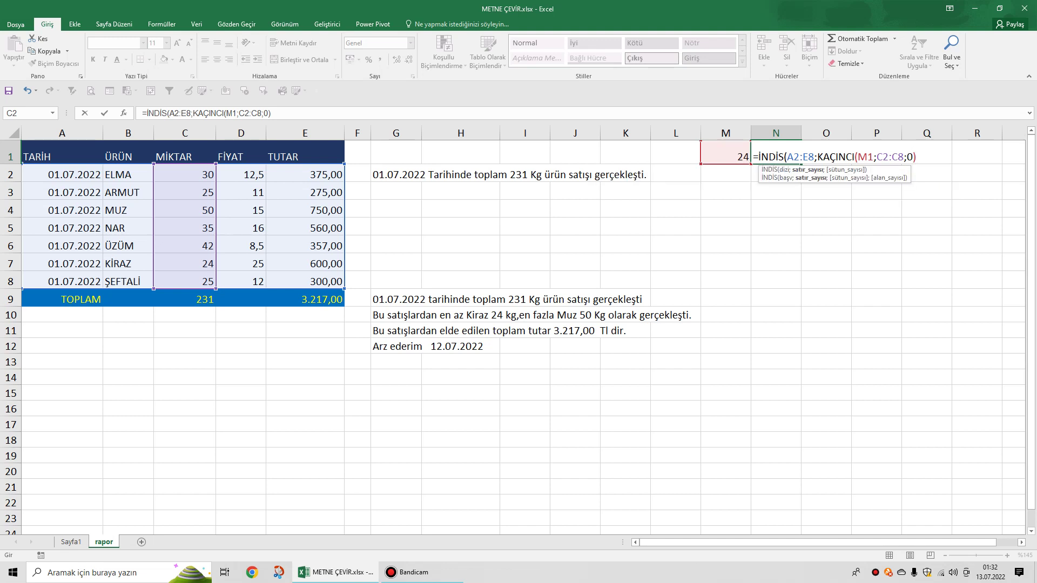
pyautogui.write(';')
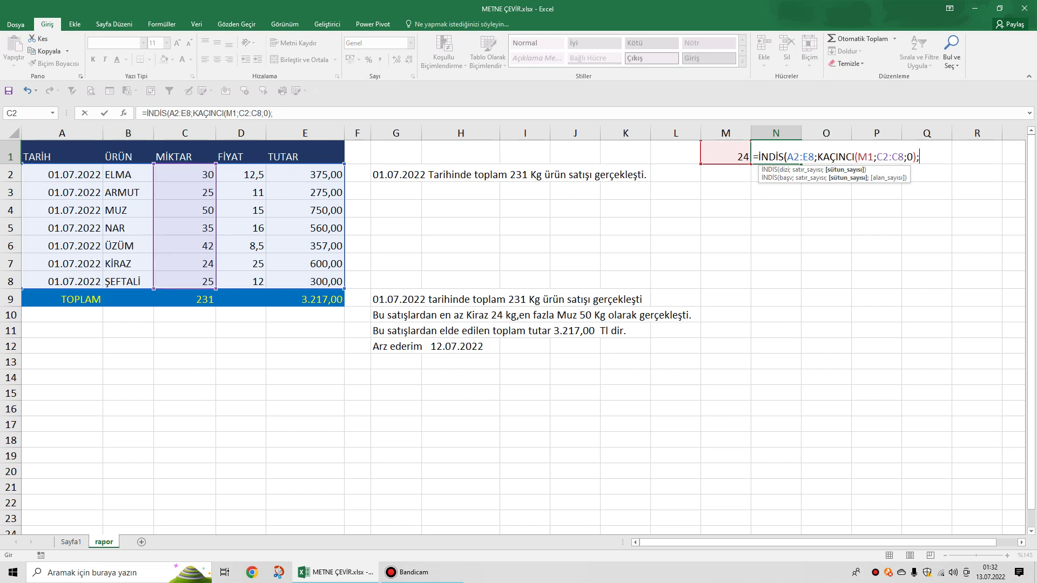
pyautogui.write('2')
pyautogui.press('Return')
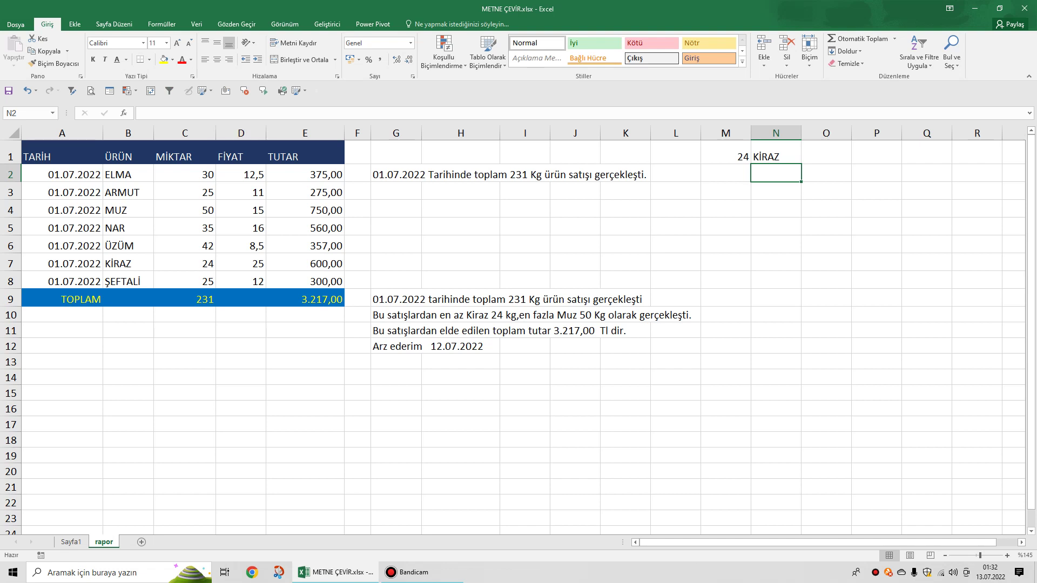
pyautogui.click(826, 152)
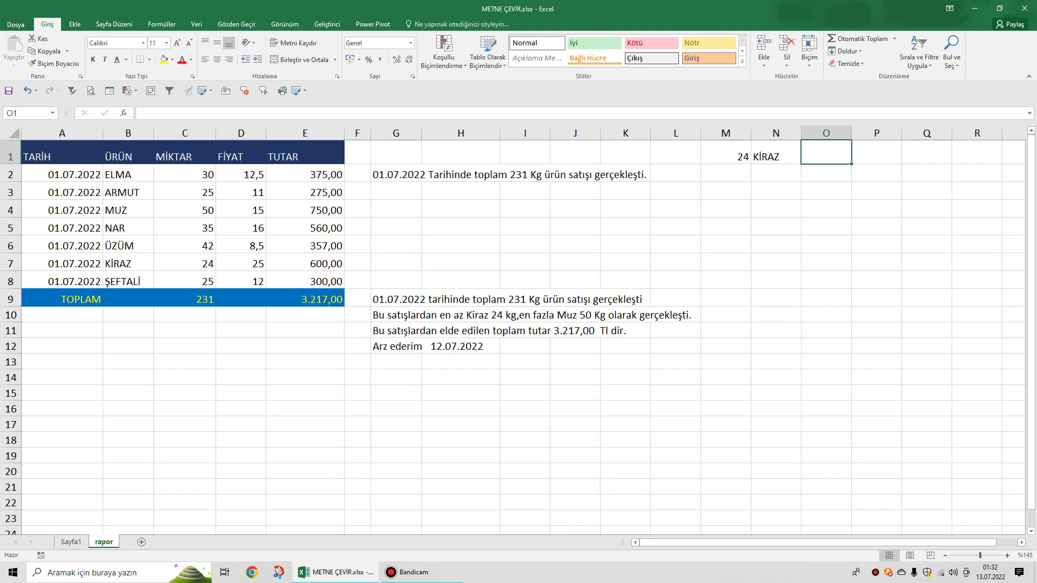
# Enter =MAK(C2:C8) in O1, returning the largest quantity 50.
pyautogui.write('=mak')
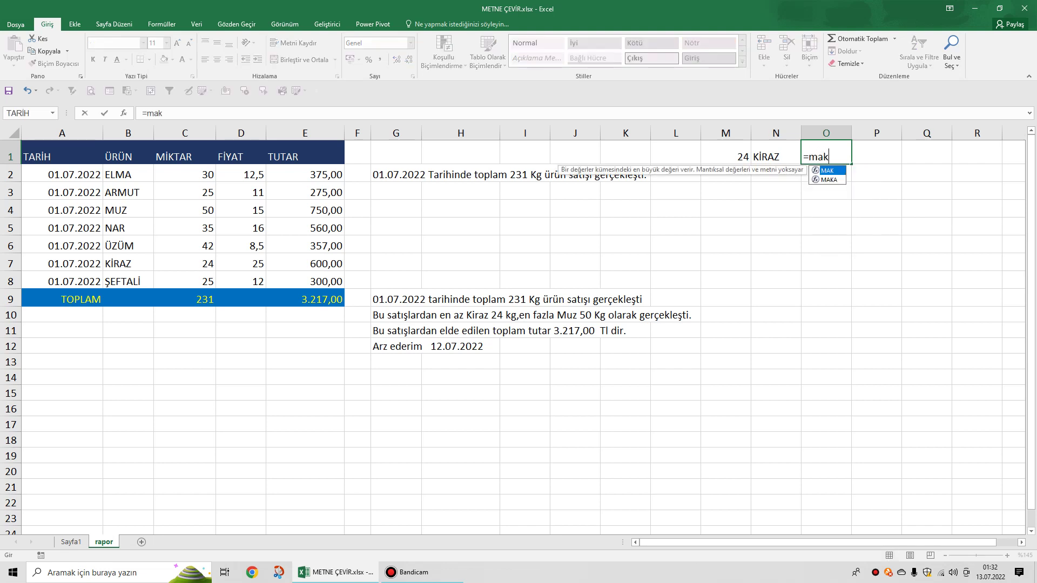
pyautogui.press('Tab')
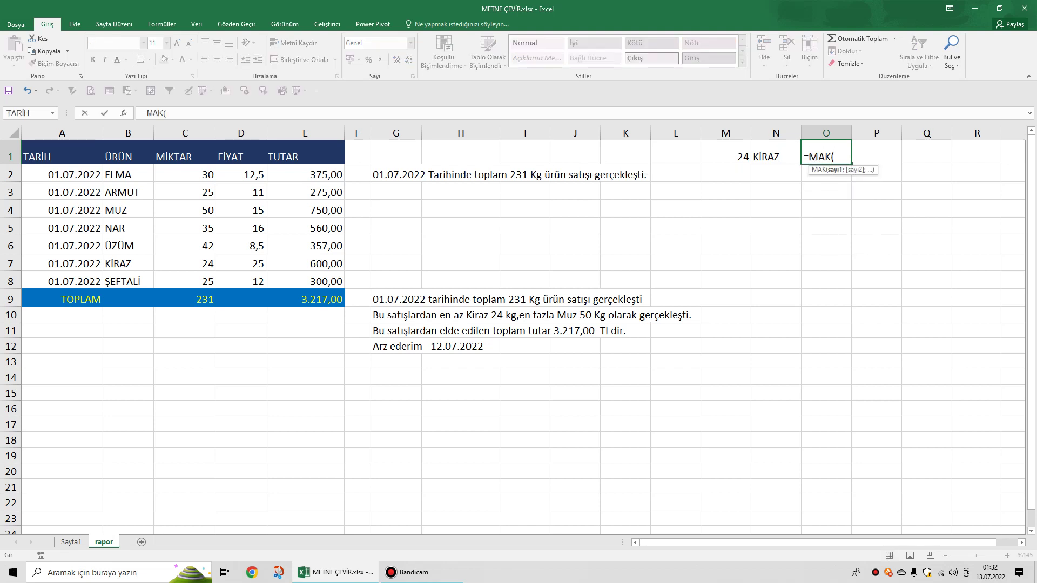
pyautogui.moveTo(184, 175); pyautogui.dragTo(210, 284)
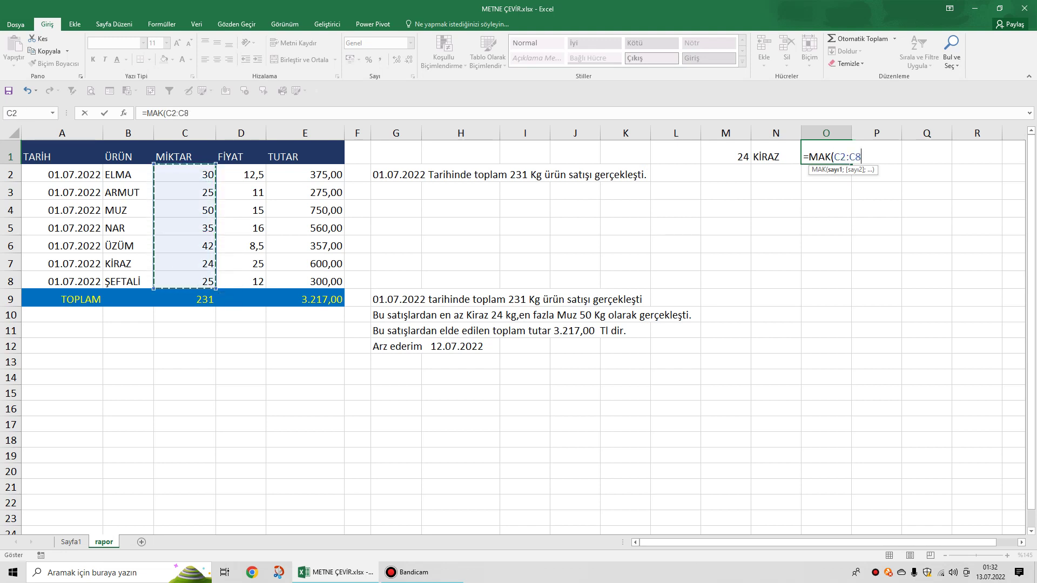
pyautogui.press('Return')
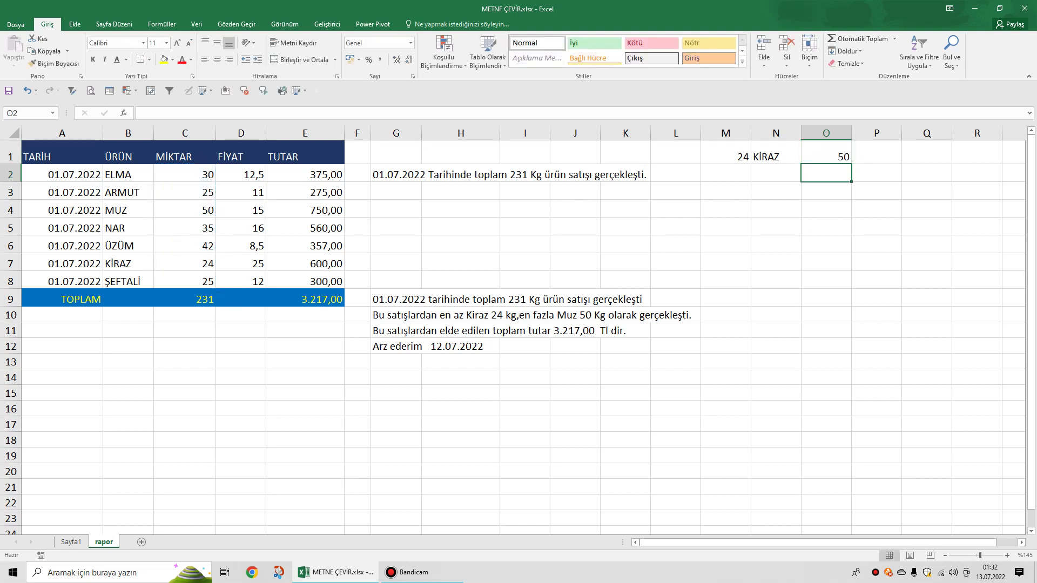
# In P1, start an İNDİS lookup over the sales table with a nested KAÇINCI.
pyautogui.click(876, 152)
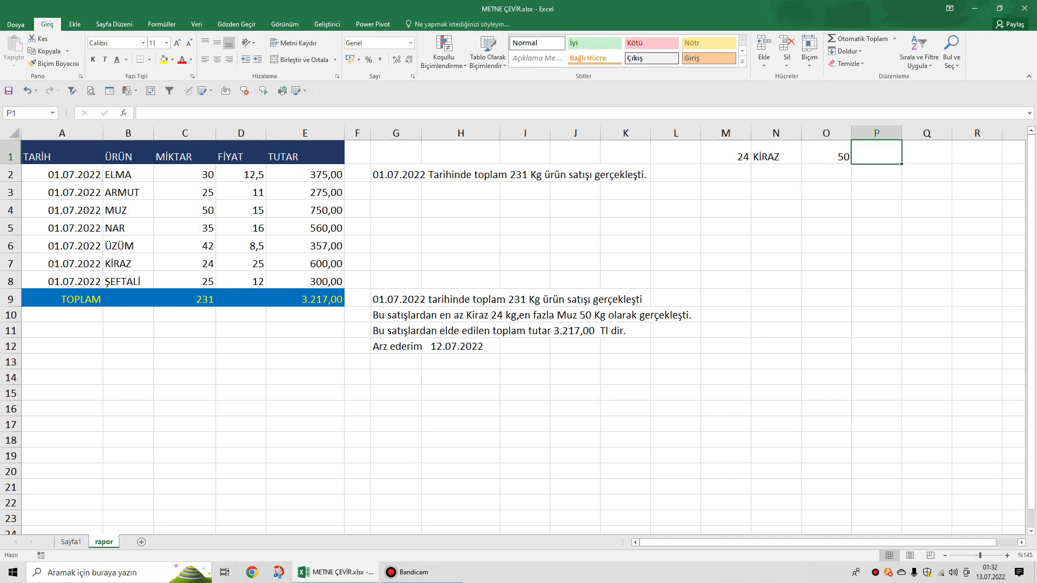
pyautogui.write('=')
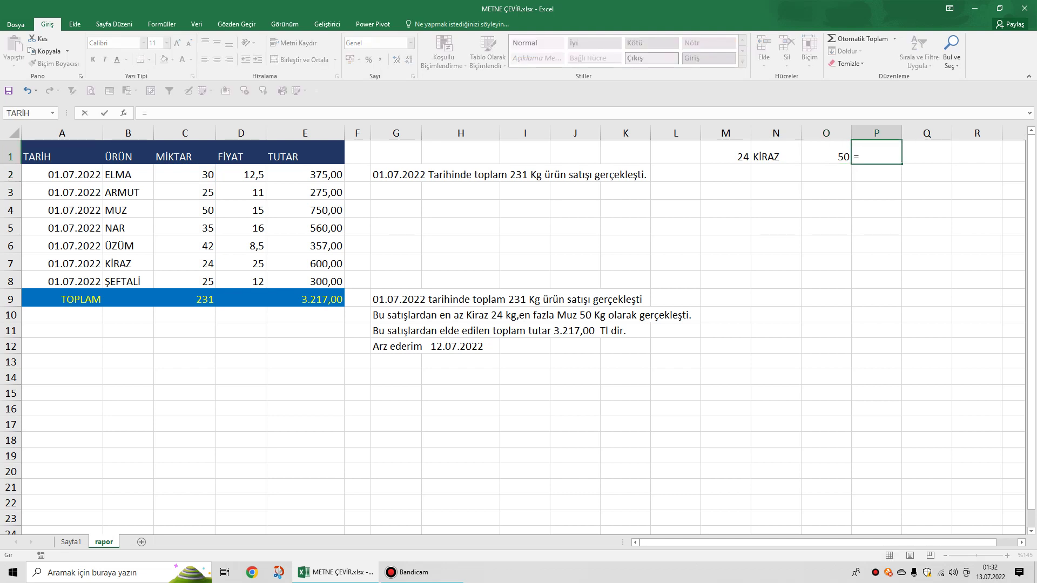
pyautogui.write('indis')
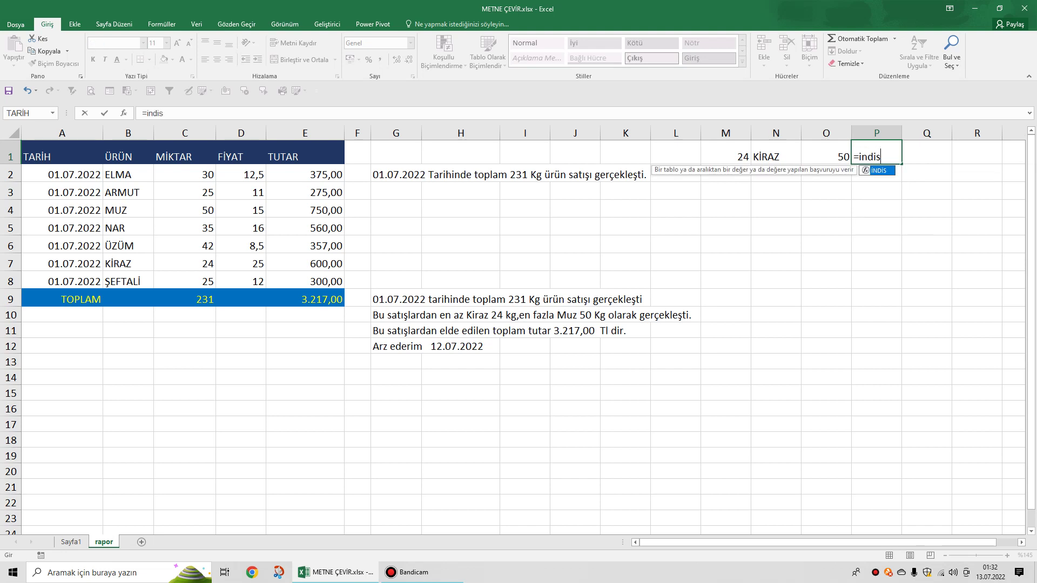
pyautogui.press('Tab')
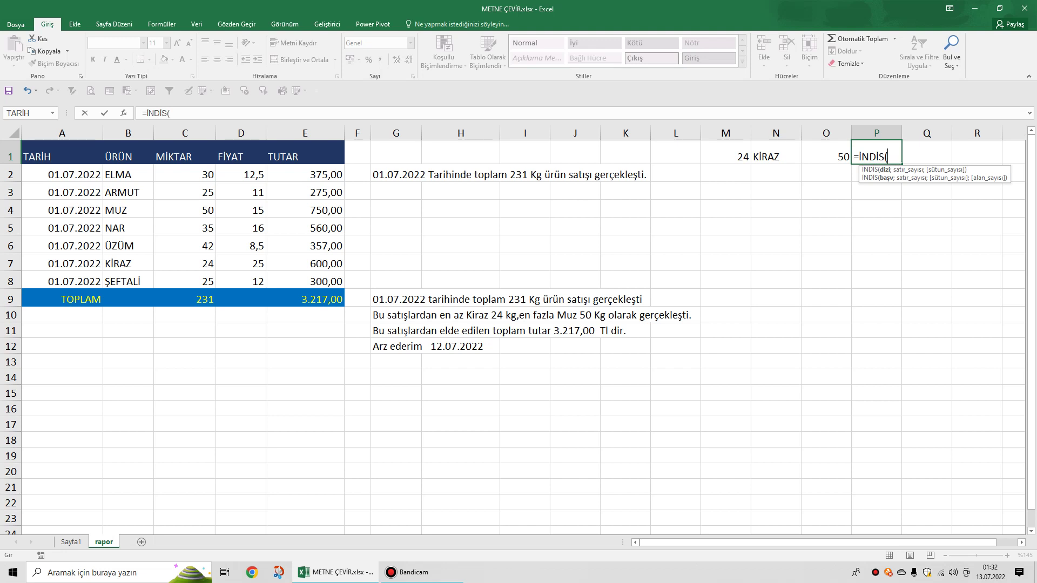
pyautogui.moveTo(54, 174); pyautogui.dragTo(340, 285)
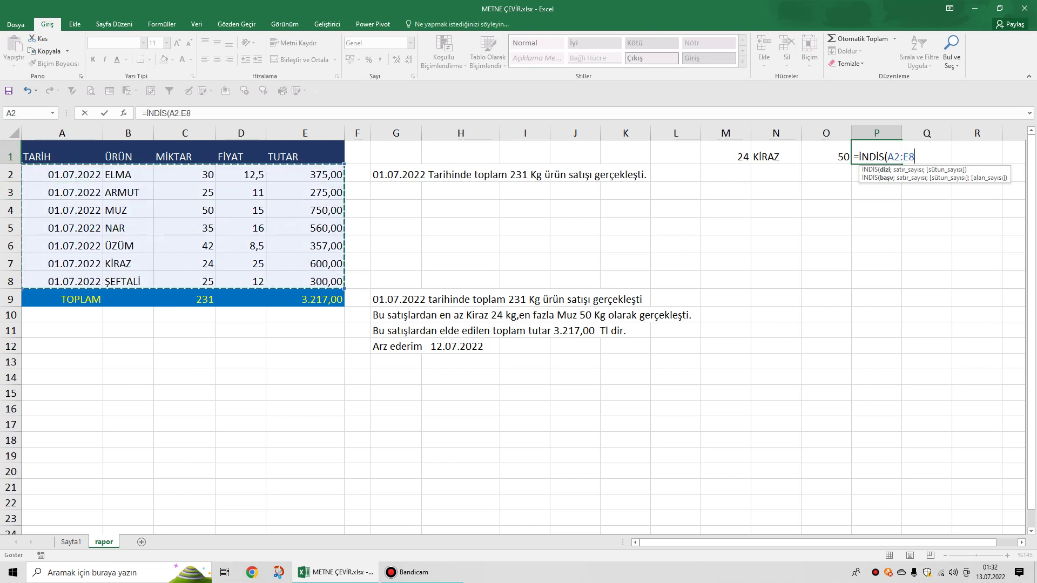
pyautogui.write(';')
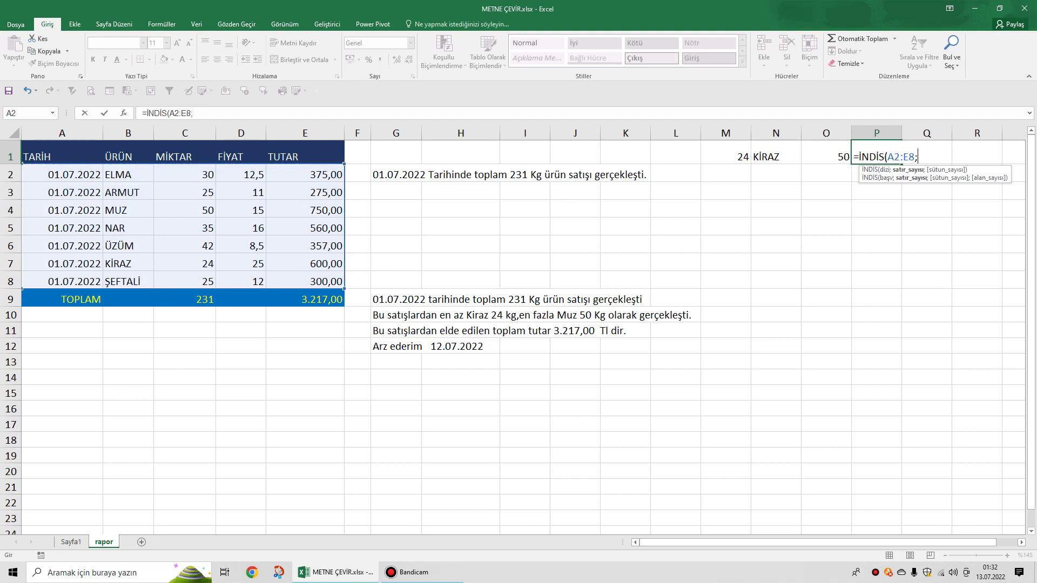
pyautogui.write('kaçın')
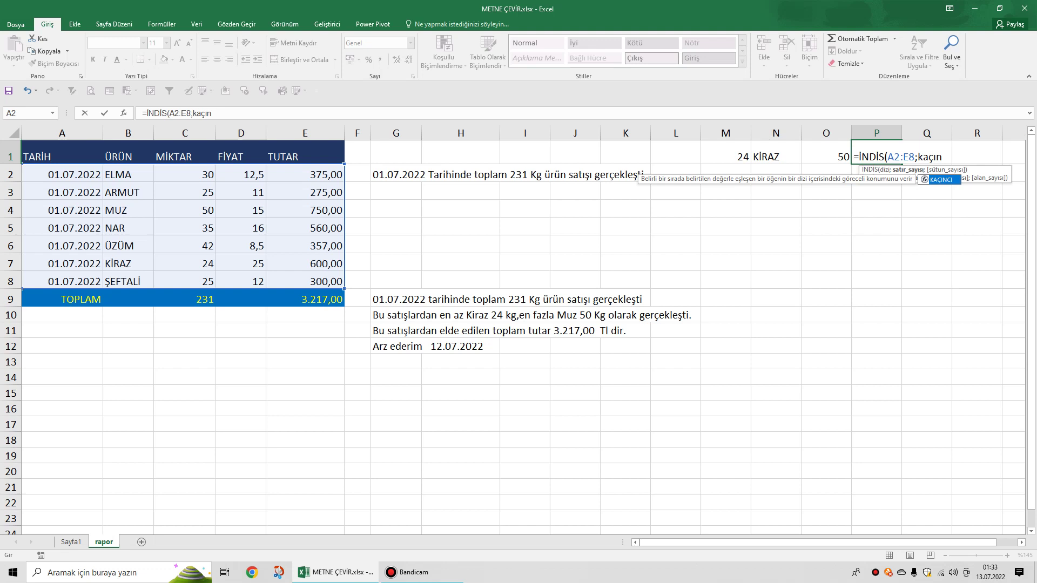
pyautogui.press('Tab')
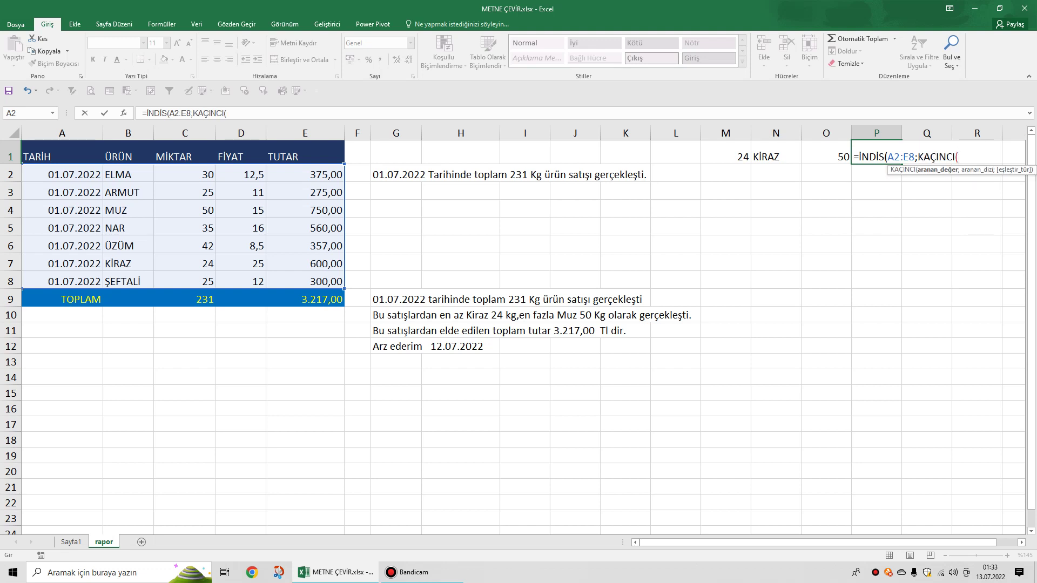
# Finish P1 as İNDİS(A2:E8;KAÇINCI(O1;C2:C8;0);2), returning MUZ.
pyautogui.press('Left')
pyautogui.write(';')
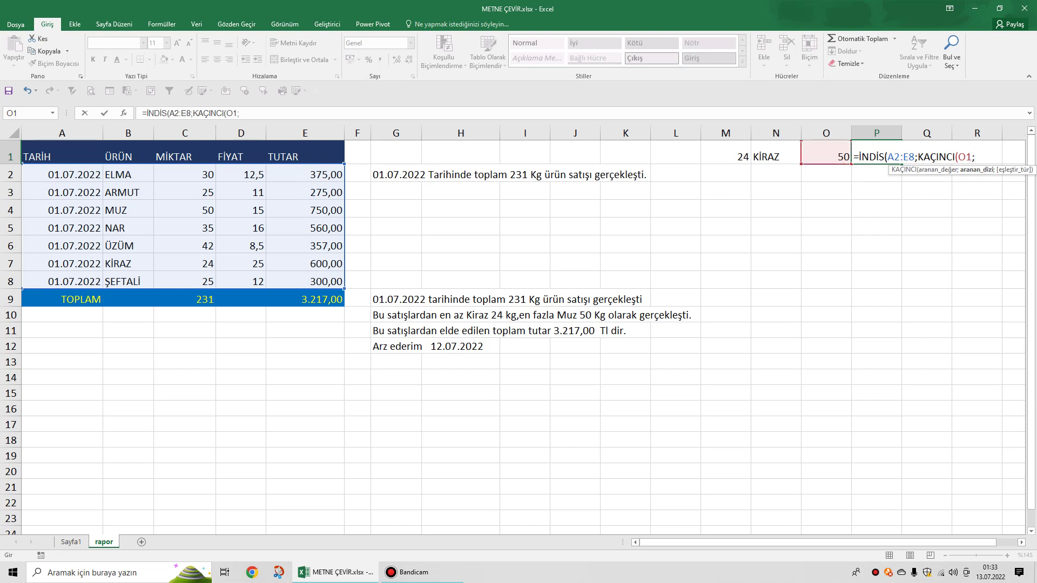
pyautogui.moveTo(183, 174); pyautogui.dragTo(211, 282)
pyautogui.write(';')
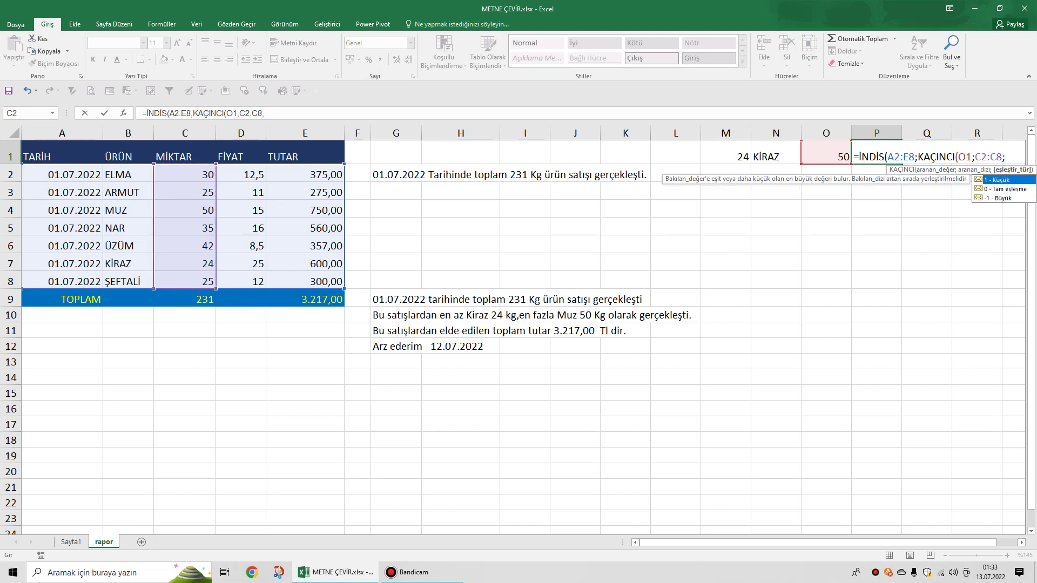
pyautogui.write('0')
pyautogui.click(268, 113)
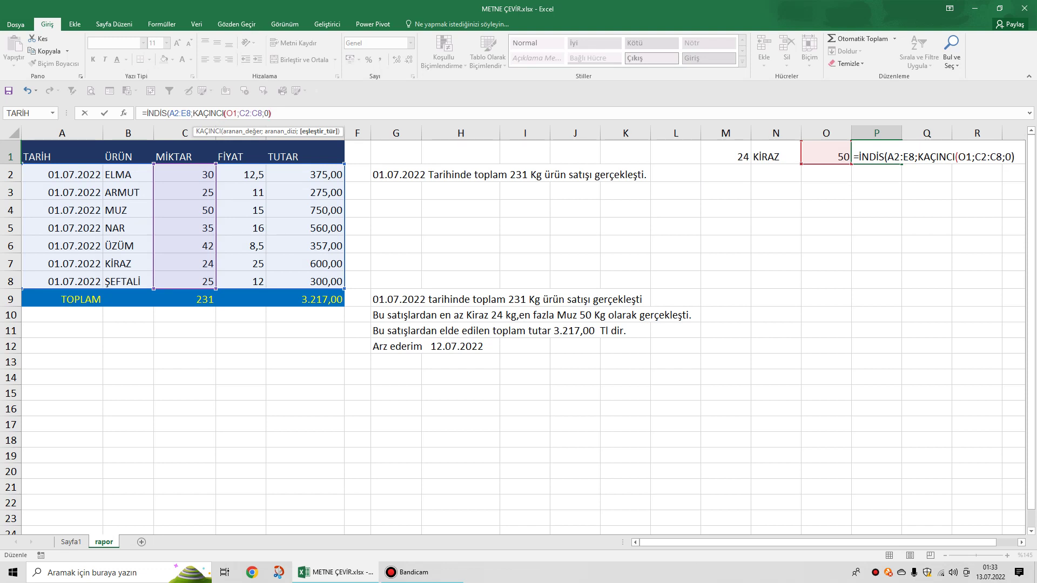
pyautogui.write(');')
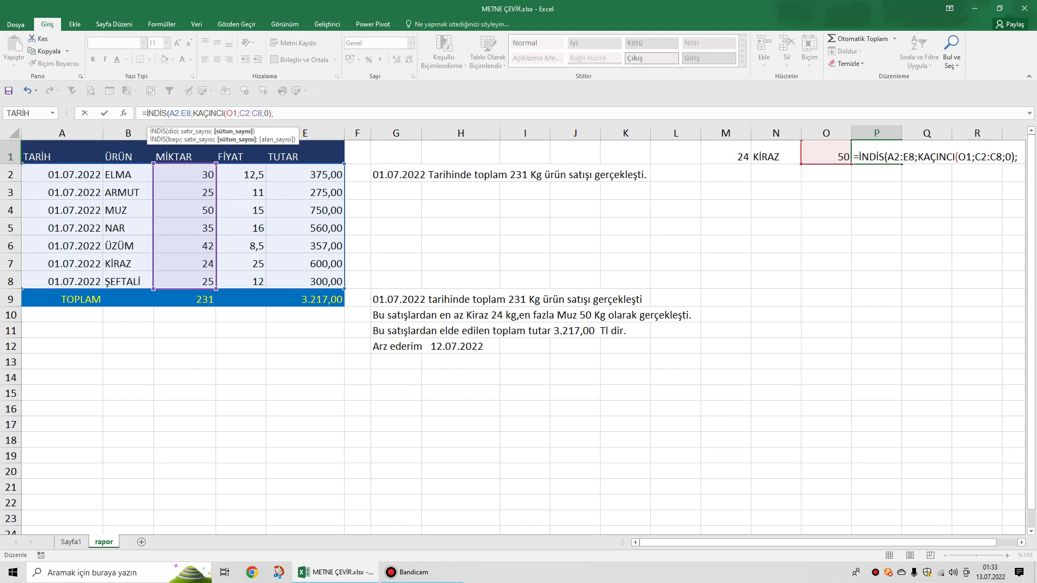
pyautogui.write('2)')
pyautogui.press('Return')
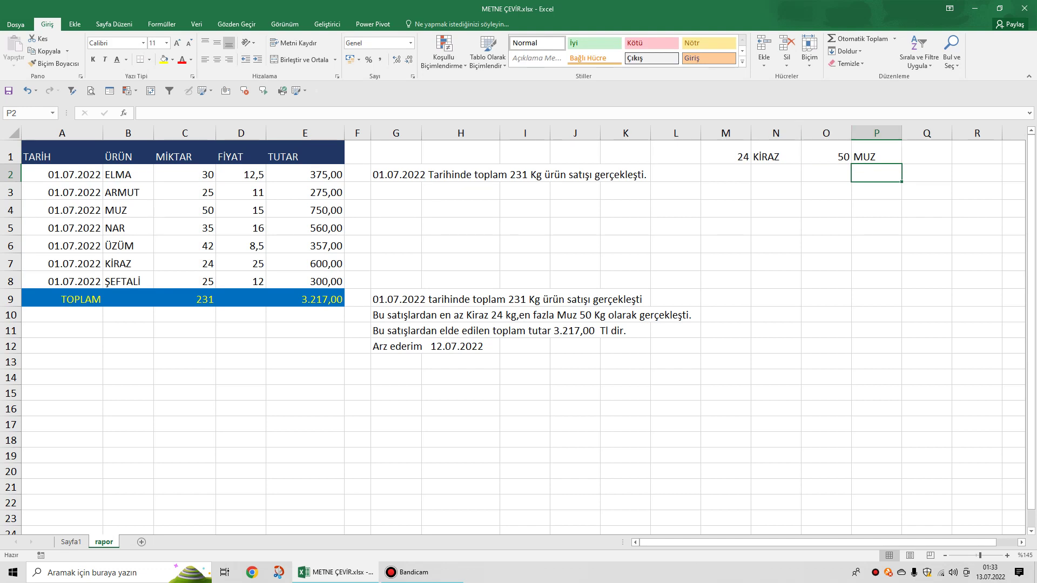
pyautogui.click(396, 174)
pyautogui.click(396, 191)
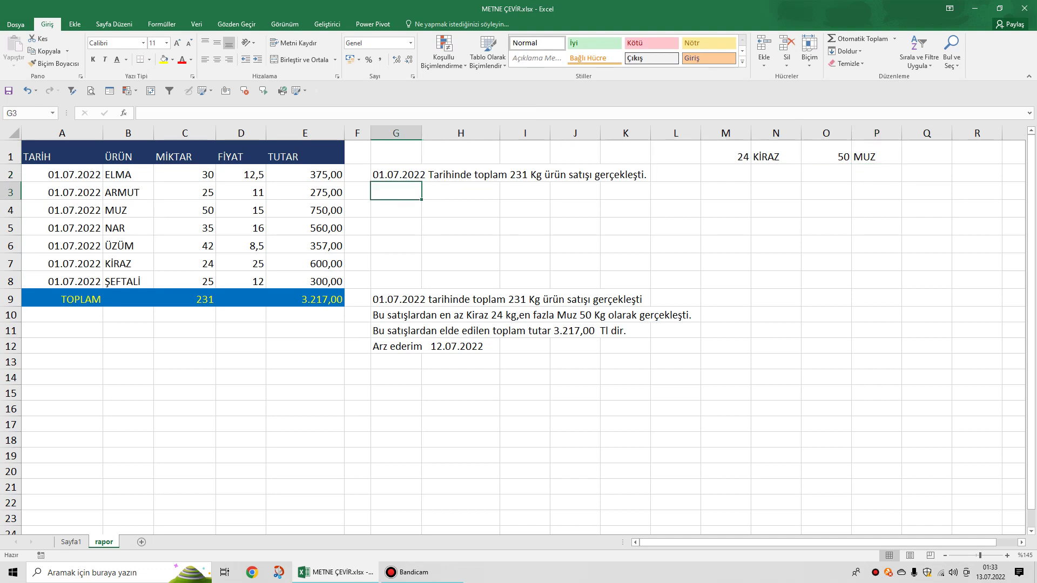
# Enter ="Bu satışlardan en az"&N1 in G3, showing Bu satışlardan en azKİRAZ.
pyautogui.write('=')
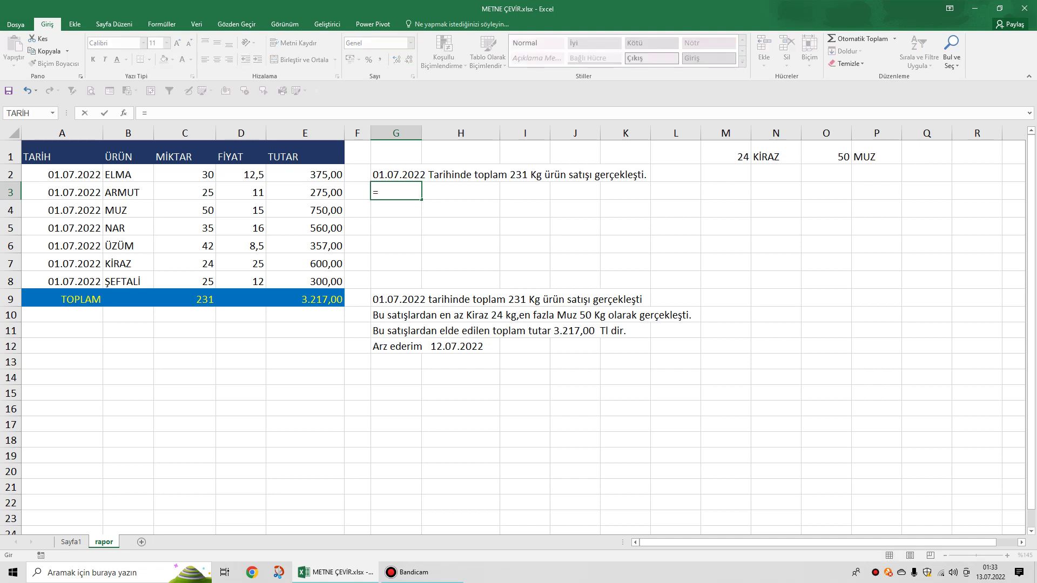
pyautogui.write('B')
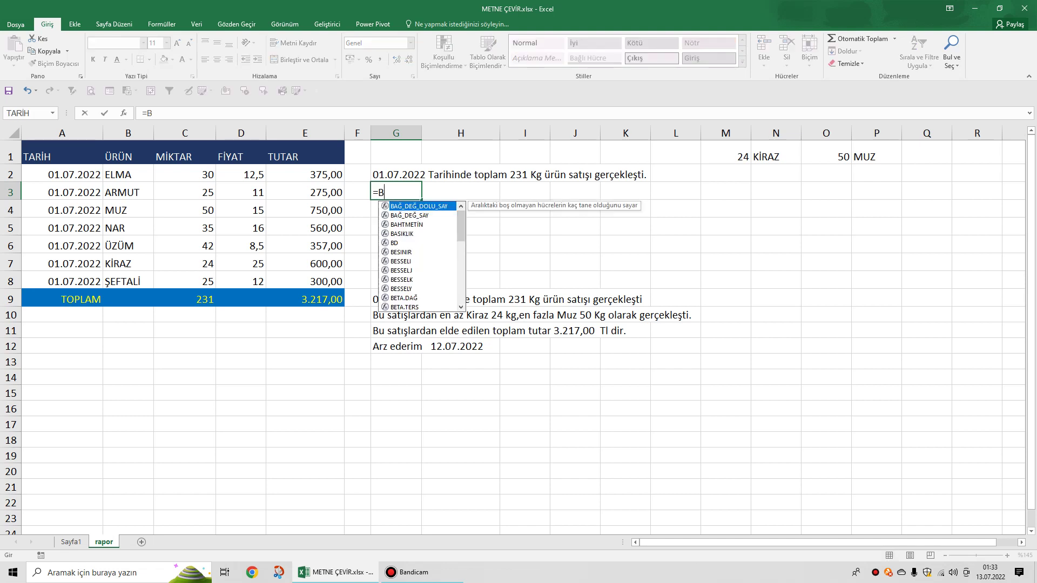
pyautogui.write('u sat')
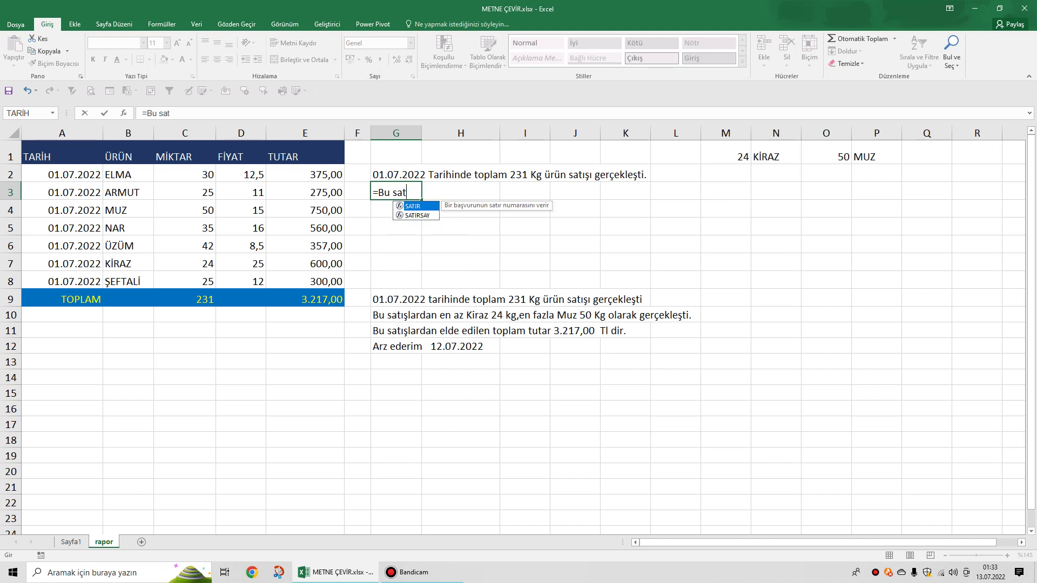
pyautogui.write('ışlardan')
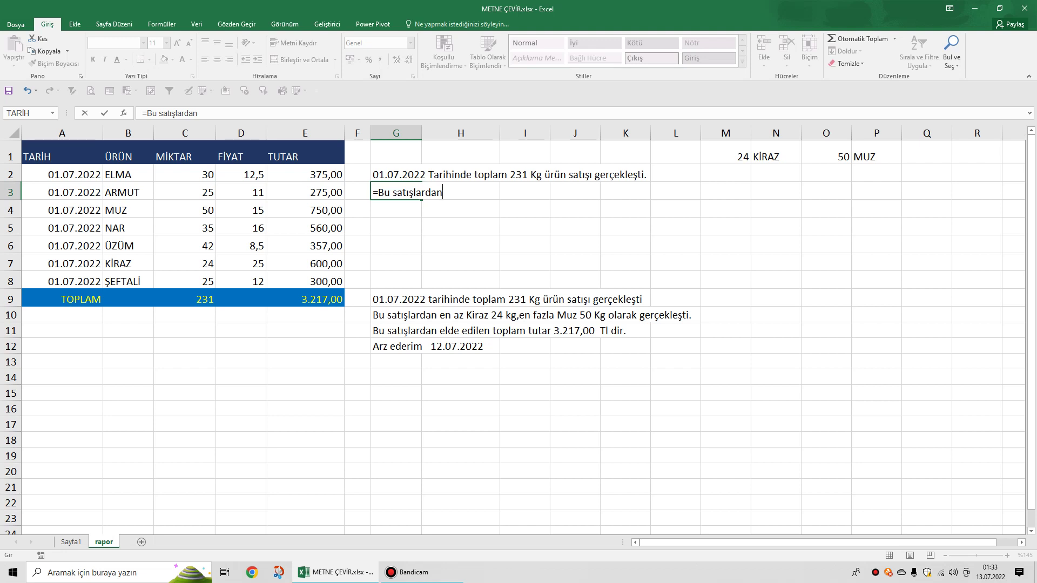
pyautogui.write('ae')
pyautogui.press('BackSpace')
pyautogui.press('BackSpace')
pyautogui.write('en az')
pyautogui.click(377, 193)
pyautogui.write('"')
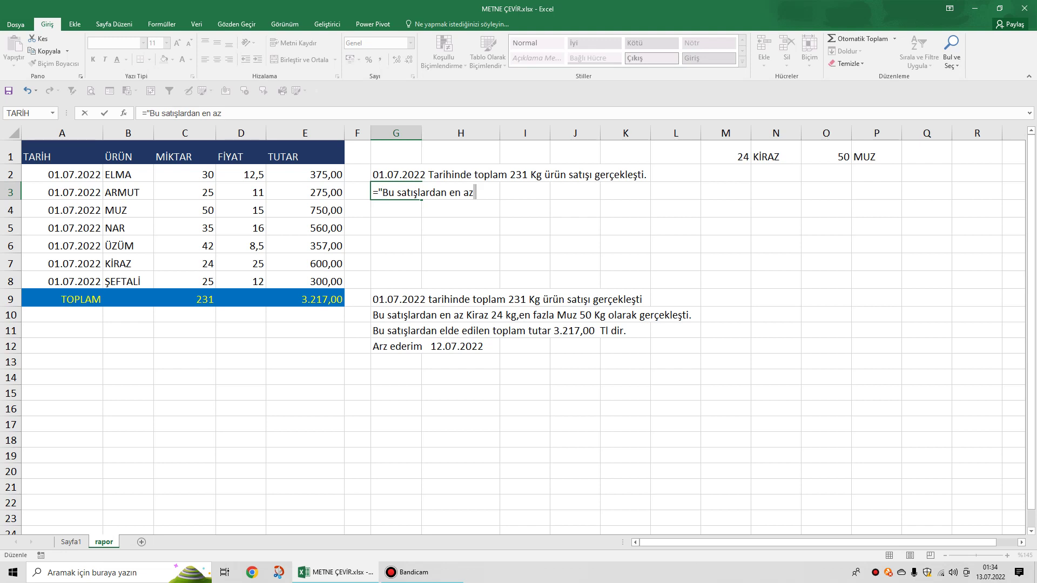
pyautogui.write('"&')
pyautogui.click(776, 156)
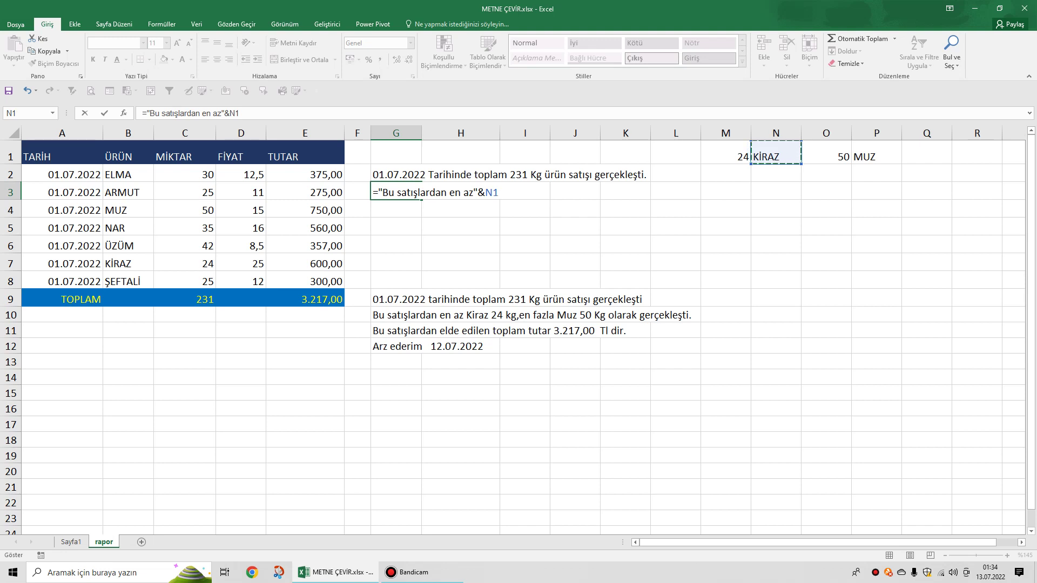
pyautogui.press('Return')
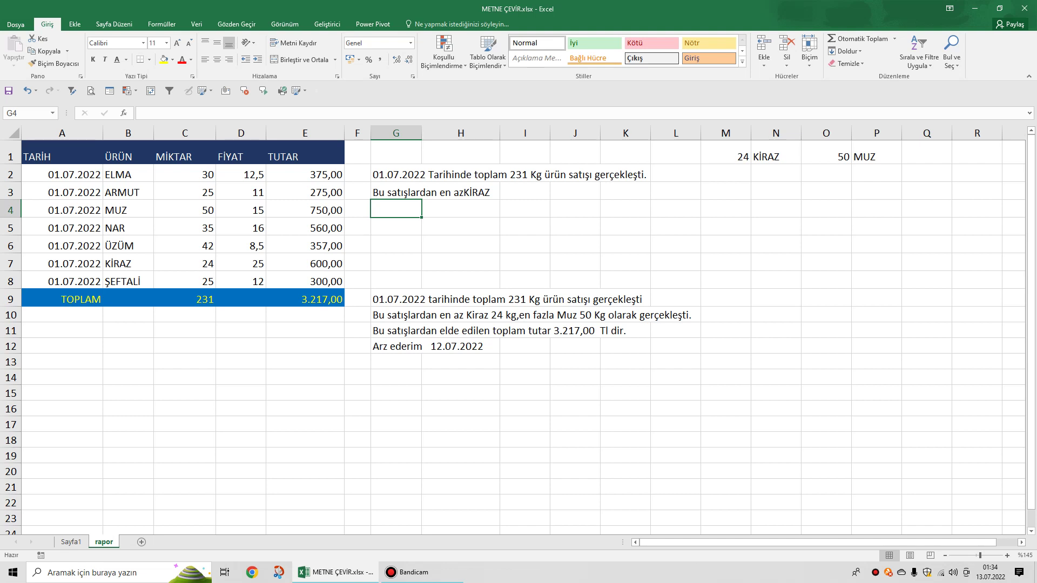
pyautogui.click(775, 154)
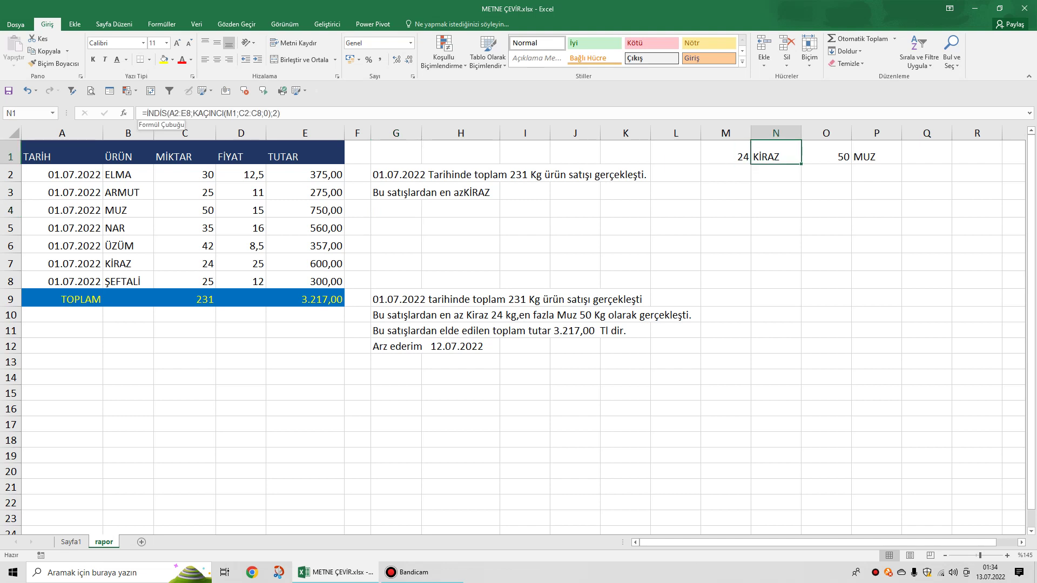
# Wrap N1's lookup formula in YAZIM.DÜZENİ so the product shows as Kiraz.
pyautogui.click(144, 113)
pyautogui.write('yaz')
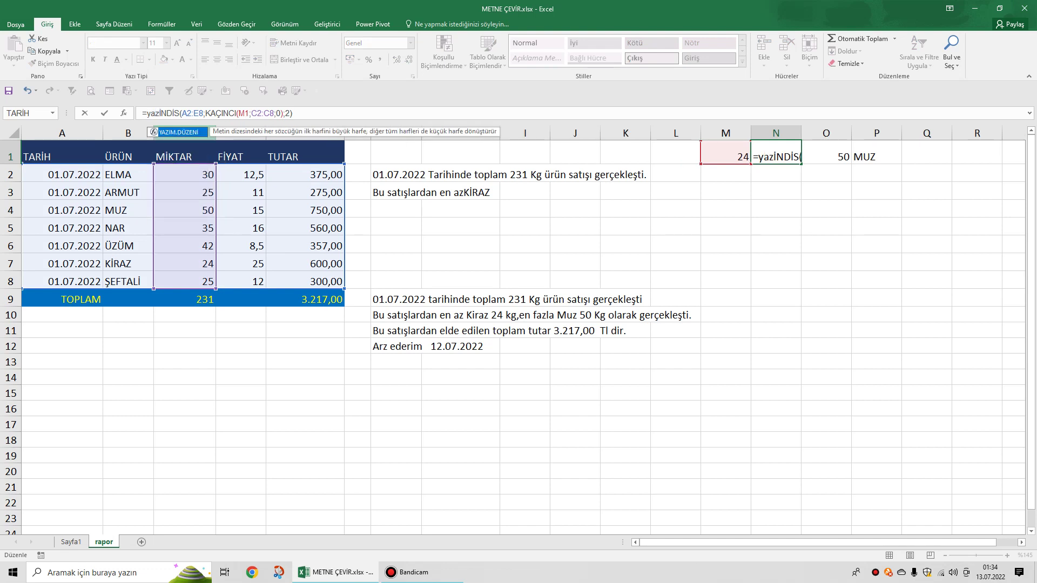
pyautogui.press('Tab')
pyautogui.click(336, 113)
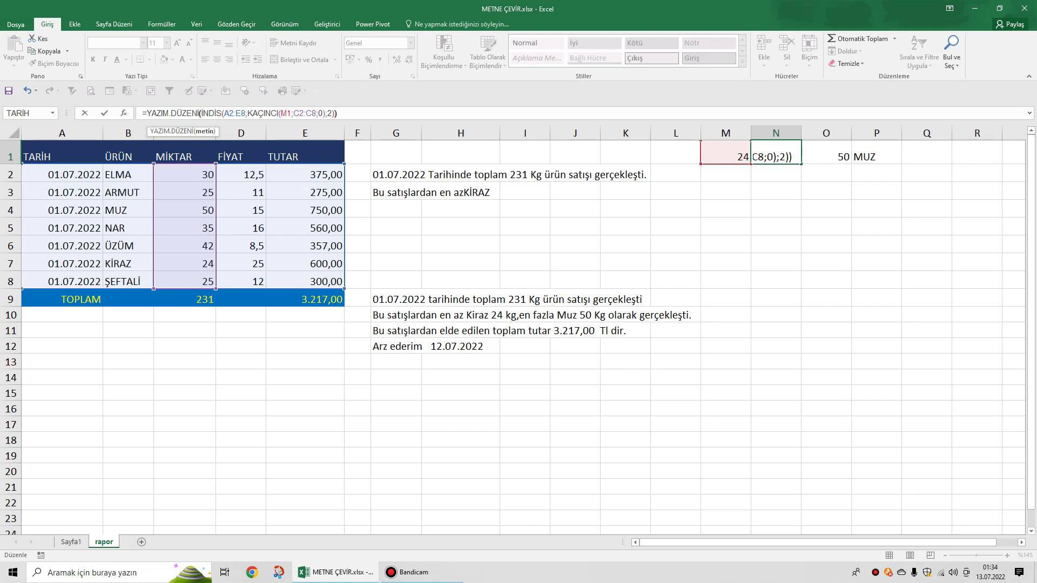
pyautogui.press('Return')
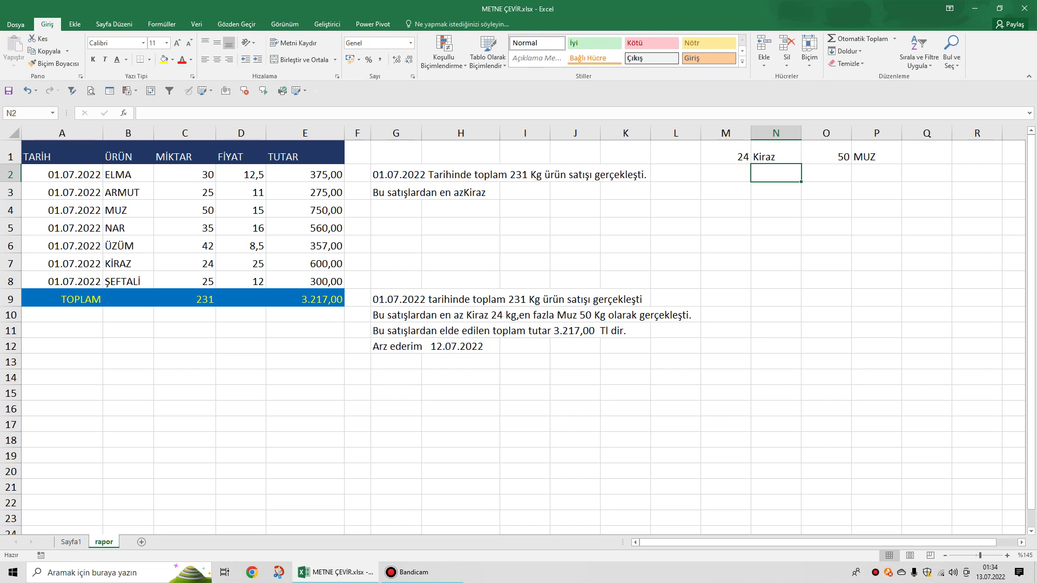
# Add a space before &N1 in G3 so it reads Bu satışlardan en az Kiraz.
pyautogui.click(421, 193)
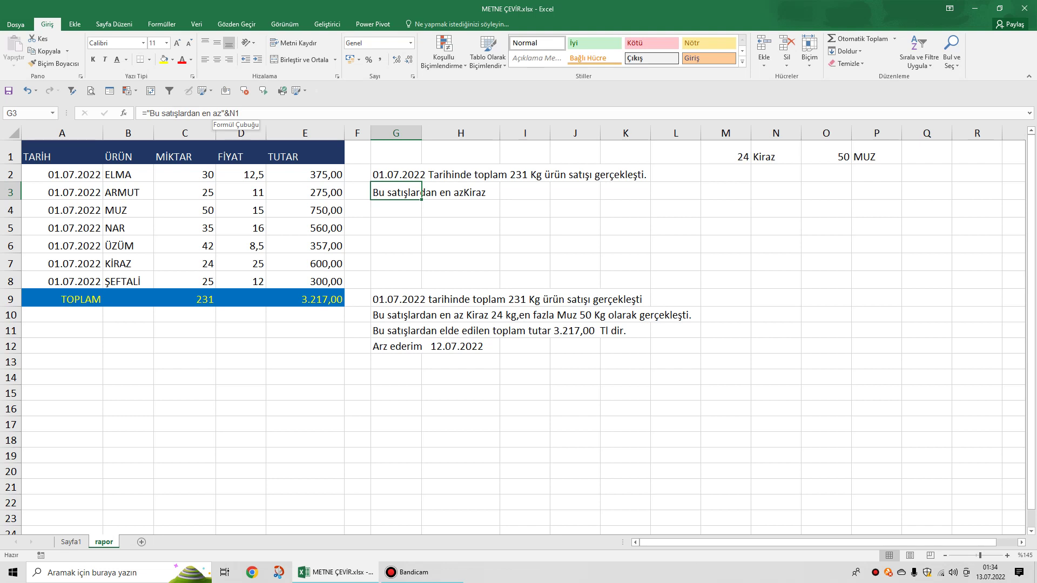
pyautogui.click(222, 113)
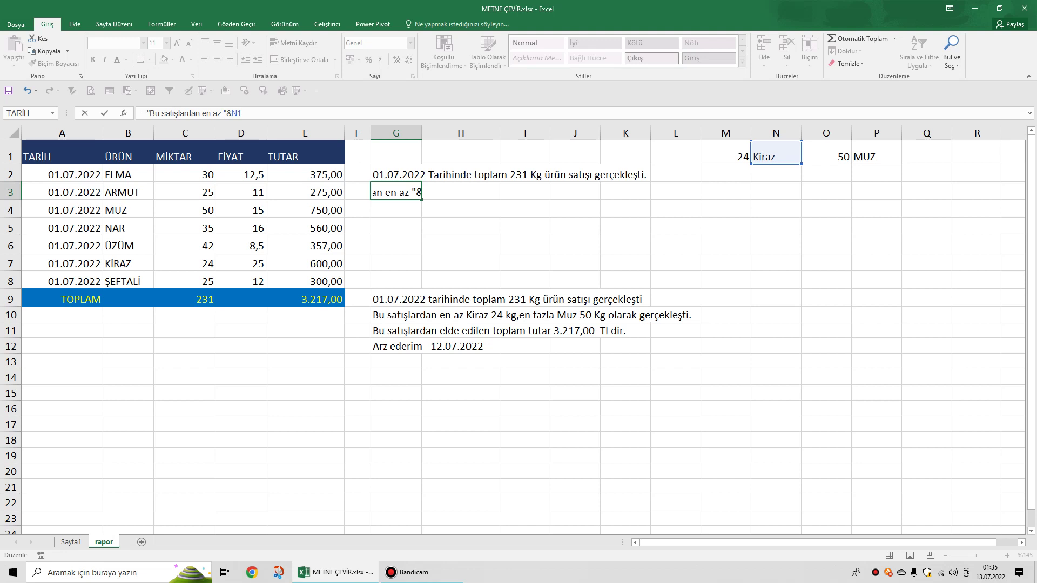
pyautogui.press('Return')
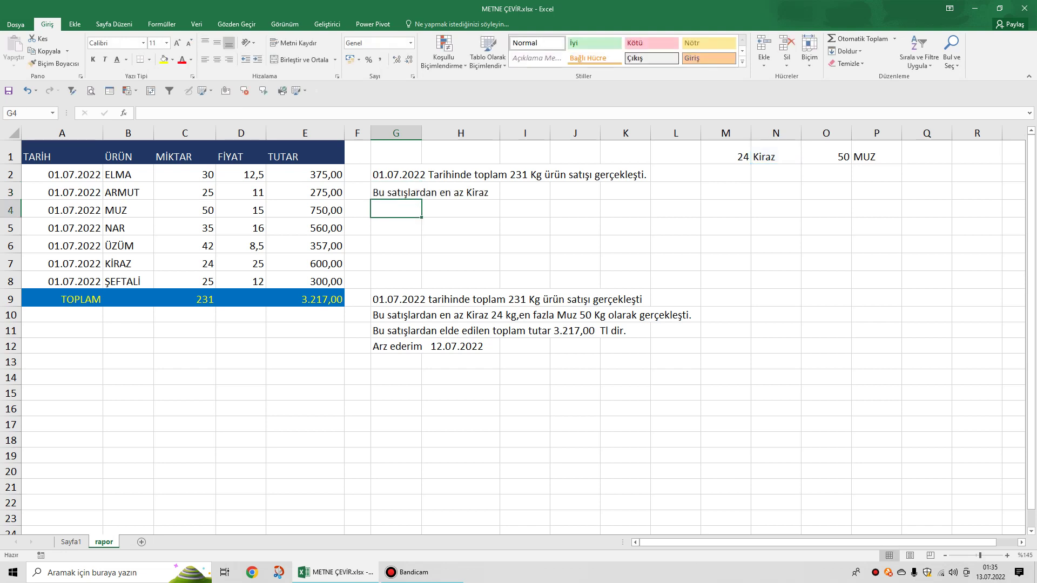
# Append &METNEÇEVİR(M1;"#.##0") to G3's formula to add the lowest quantity.
pyautogui.click(421, 193)
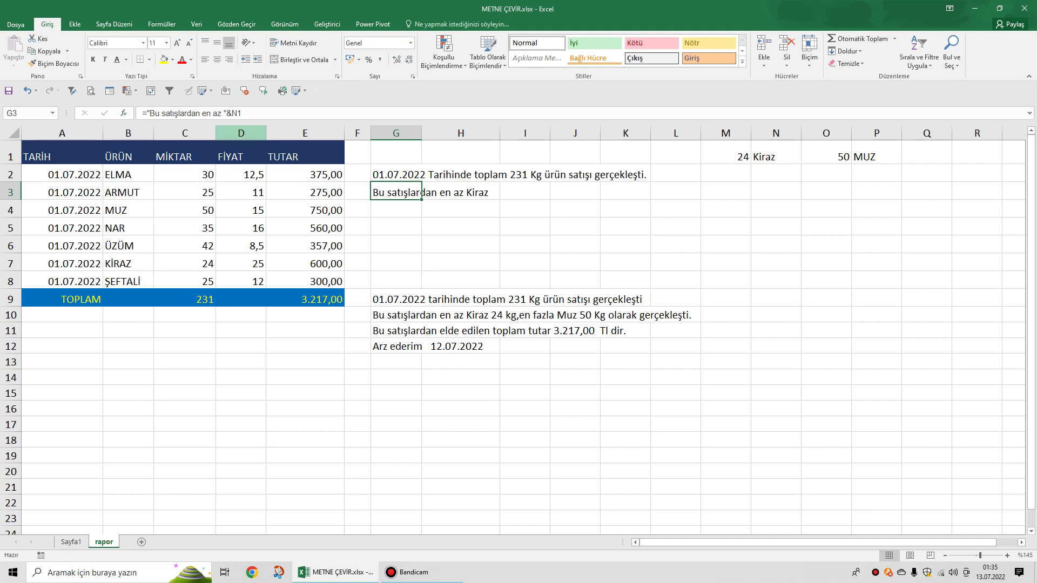
pyautogui.doubleClick(420, 193)
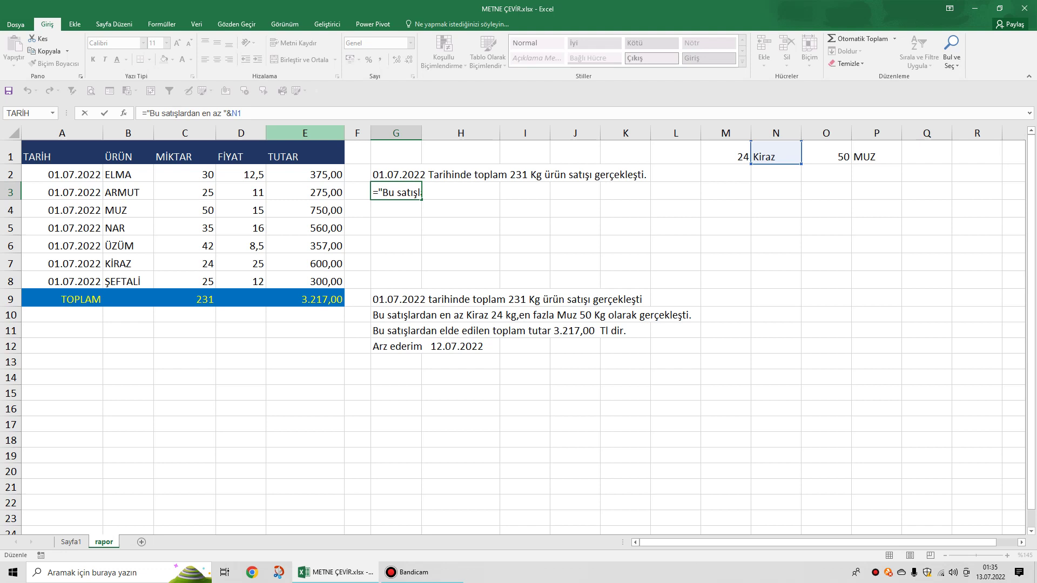
pyautogui.write('&')
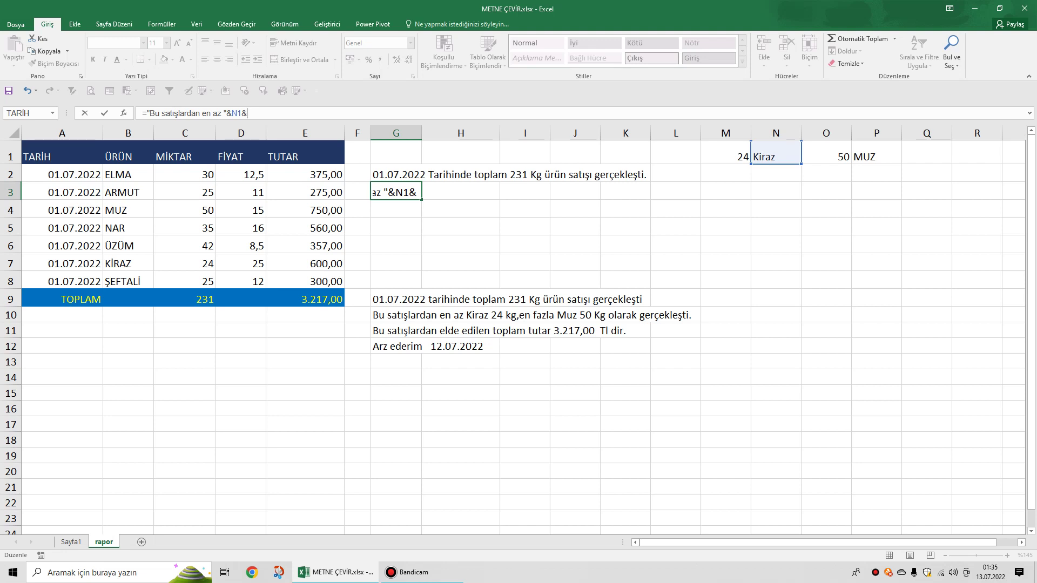
pyautogui.write('met')
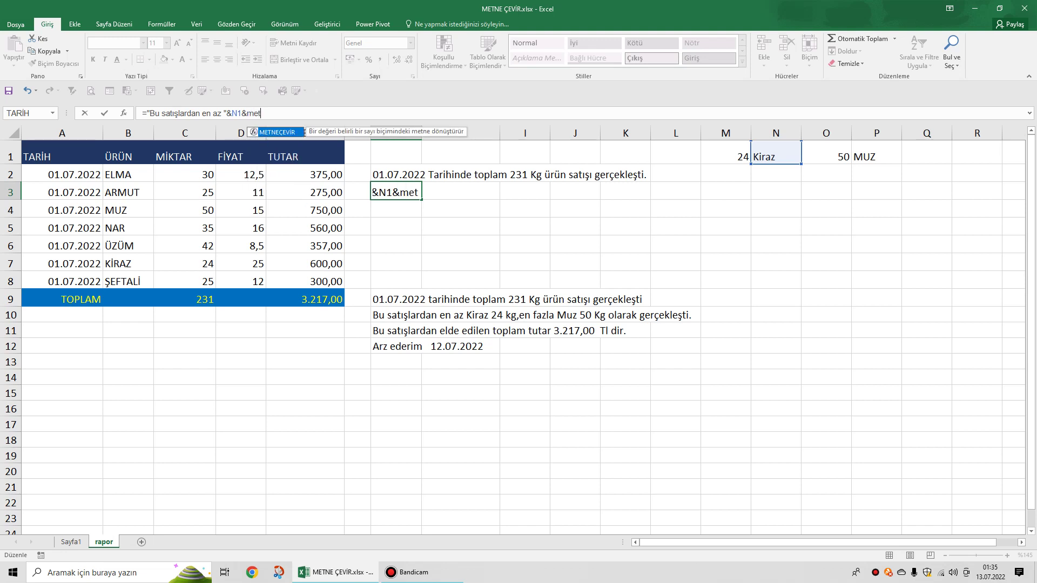
pyautogui.press('Tab')
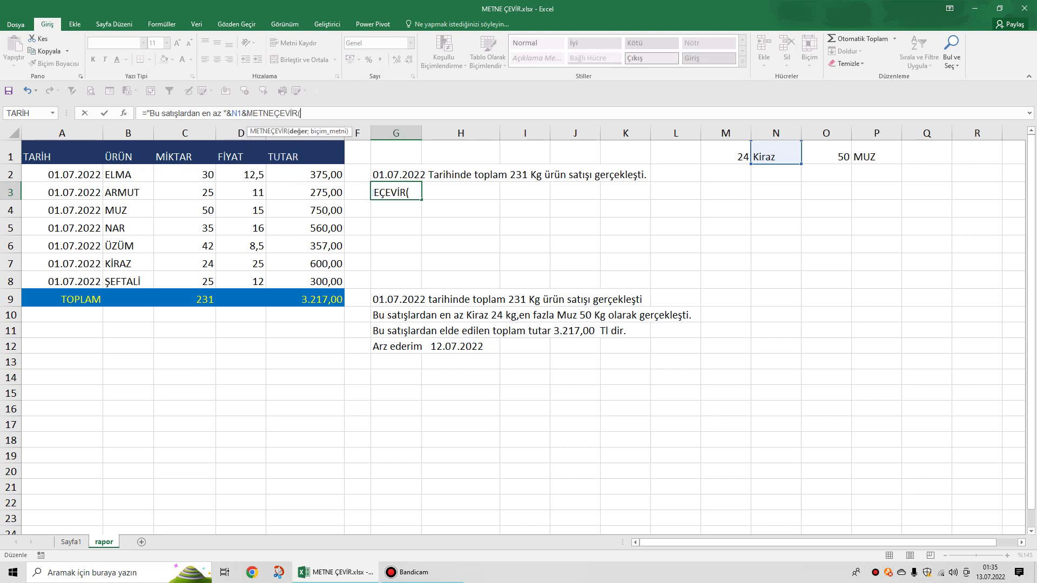
pyautogui.click(726, 155)
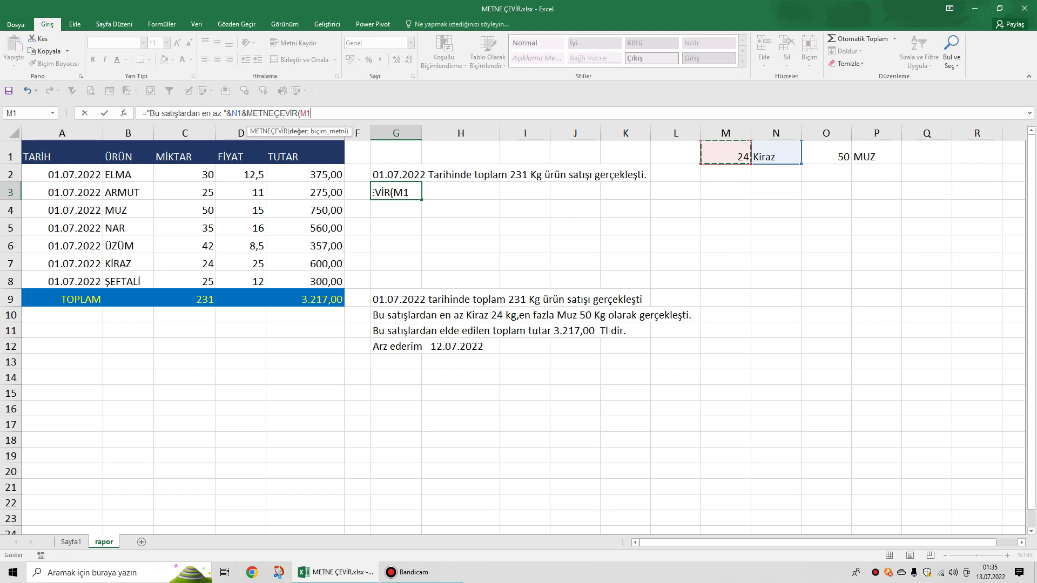
pyautogui.write(';')
pyautogui.write('#')
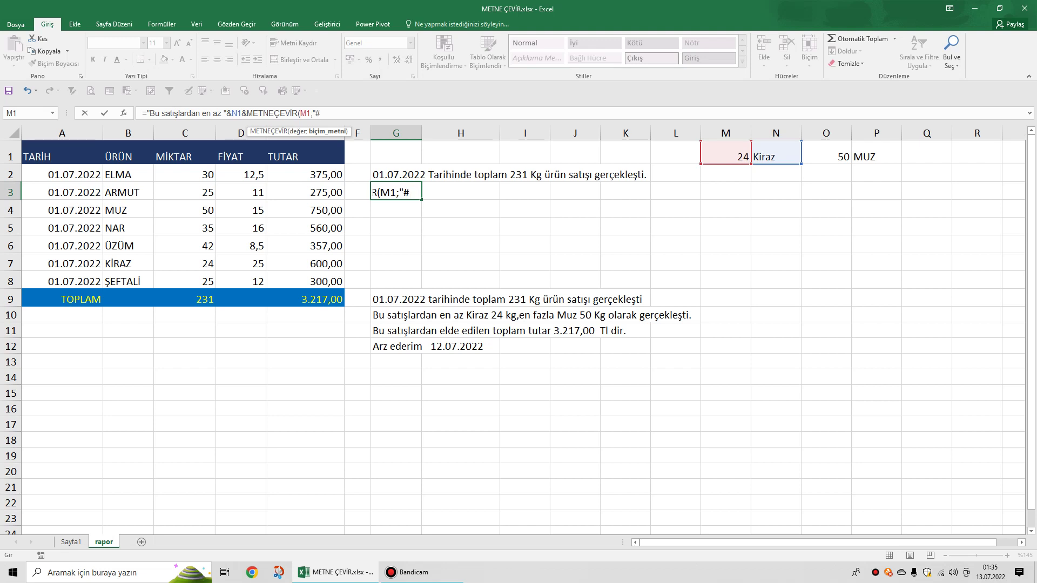
pyautogui.write('.##0")')
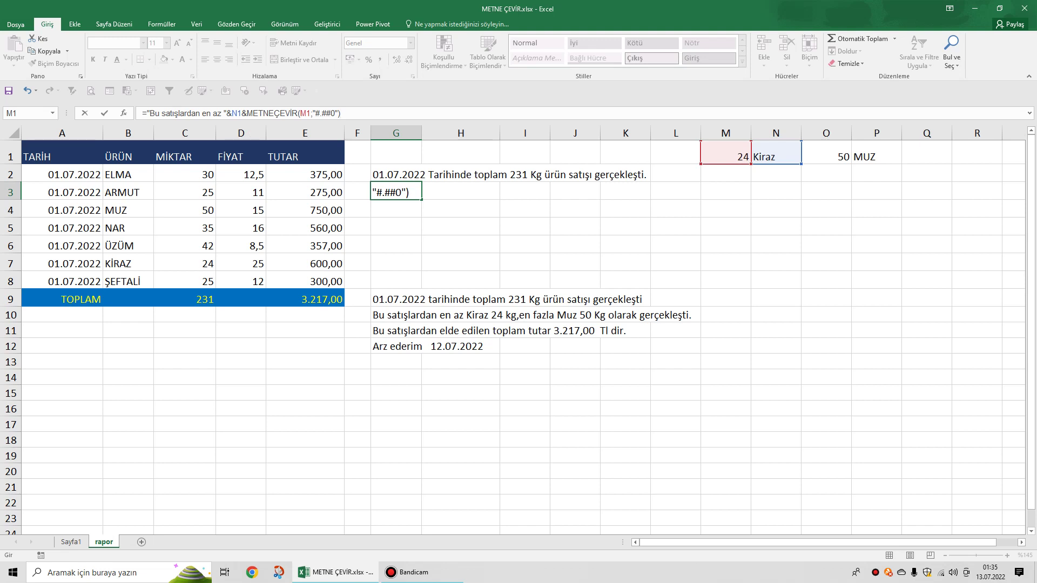
pyautogui.press('Return')
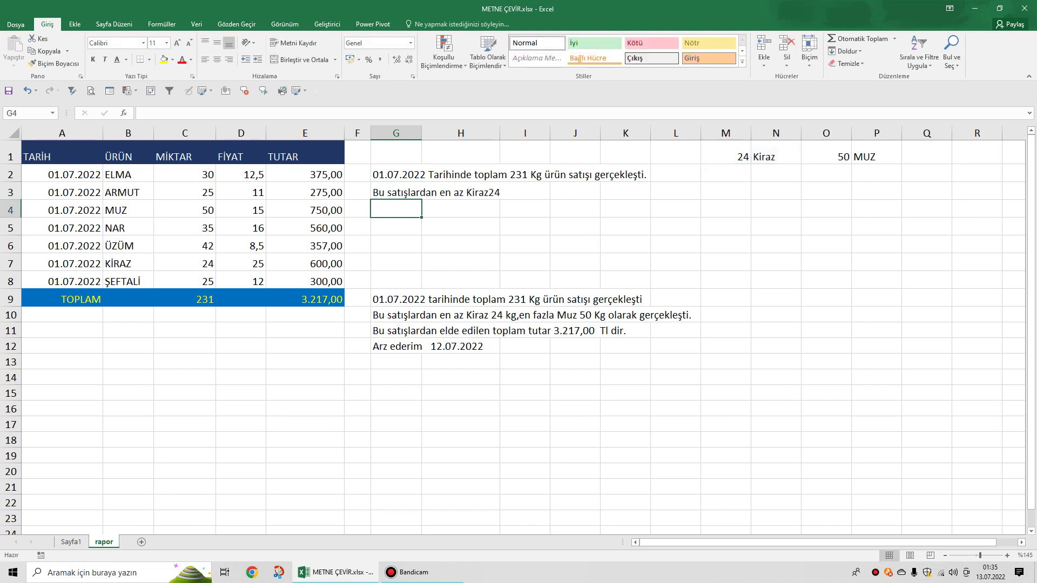
# Insert &" "& between N1 and METNEÇEVİR in G3 so it reads 'Kiraz 24'.
pyautogui.click(421, 193)
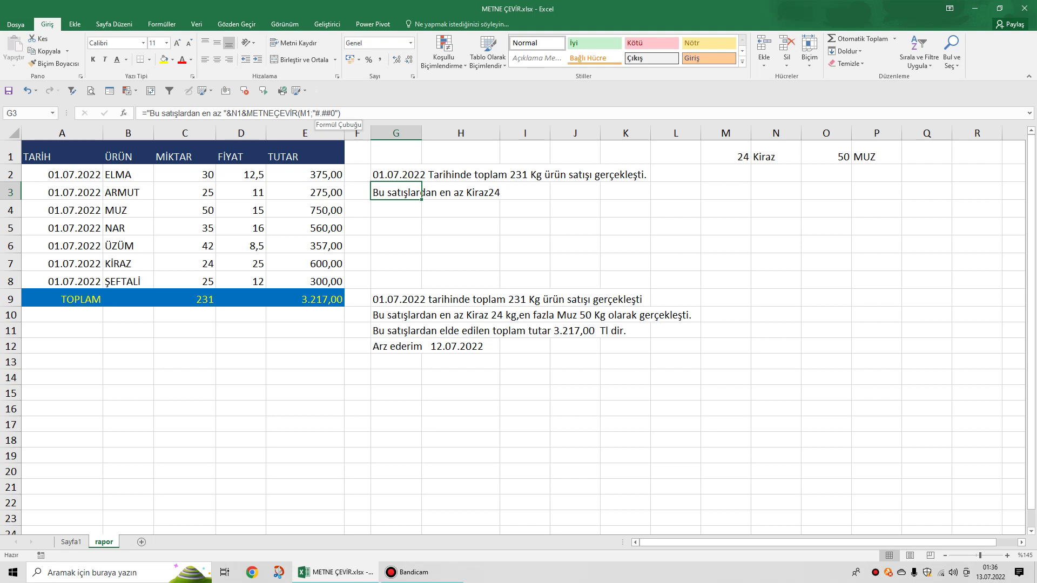
pyautogui.doubleClick(421, 192)
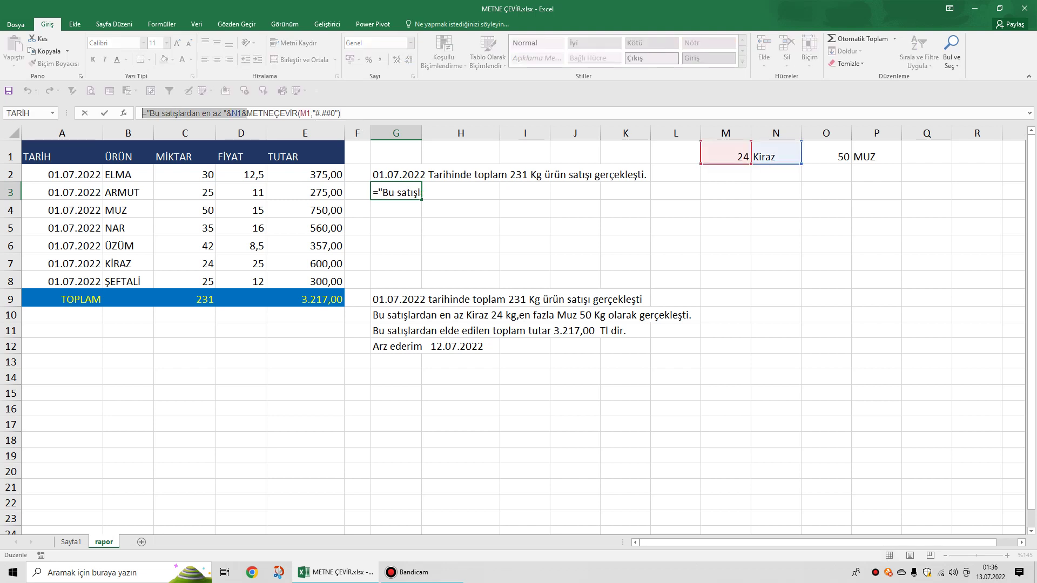
pyautogui.click(249, 113)
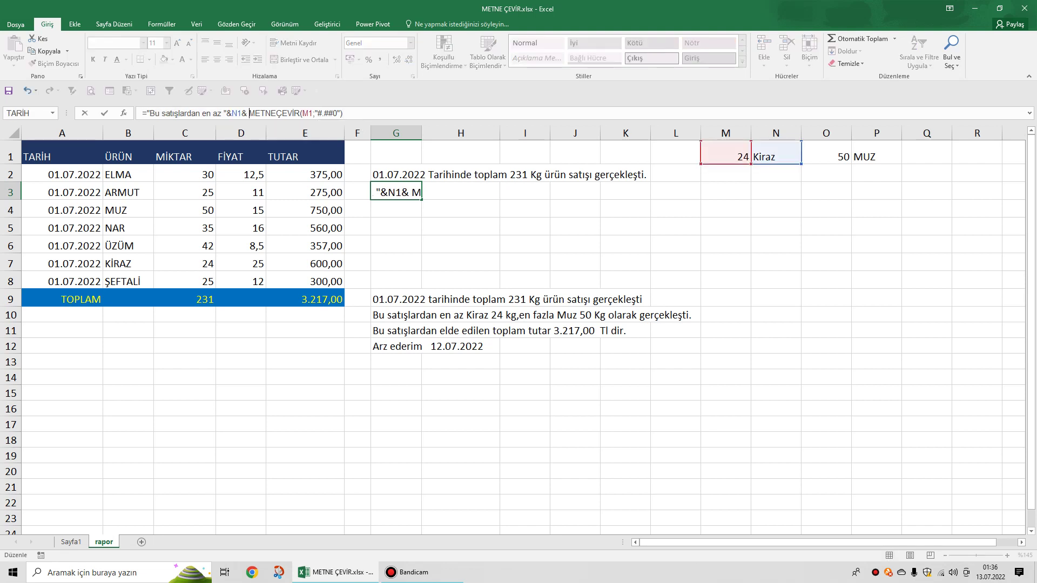
pyautogui.press('Return')
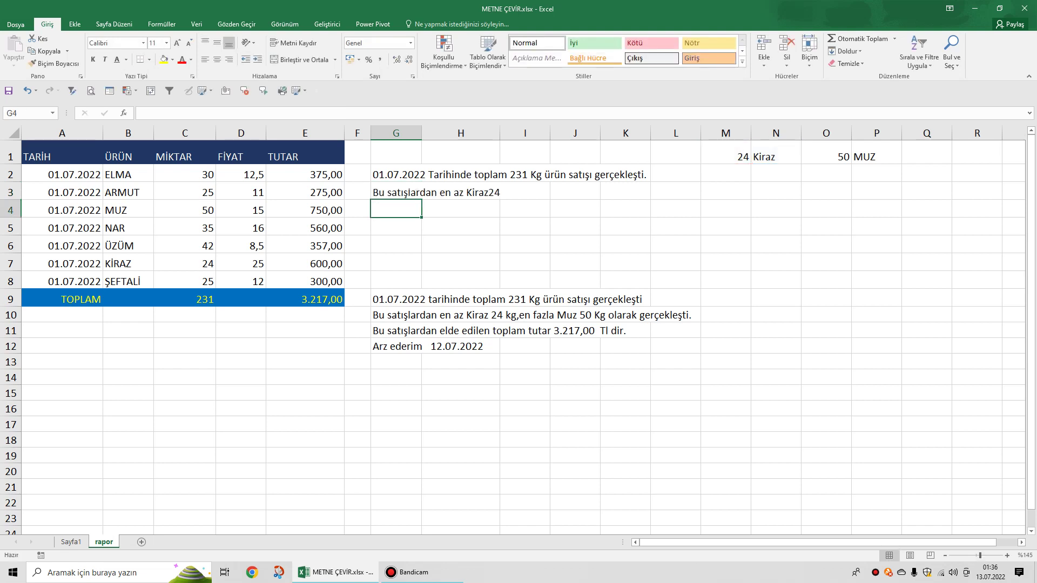
pyautogui.click(396, 192)
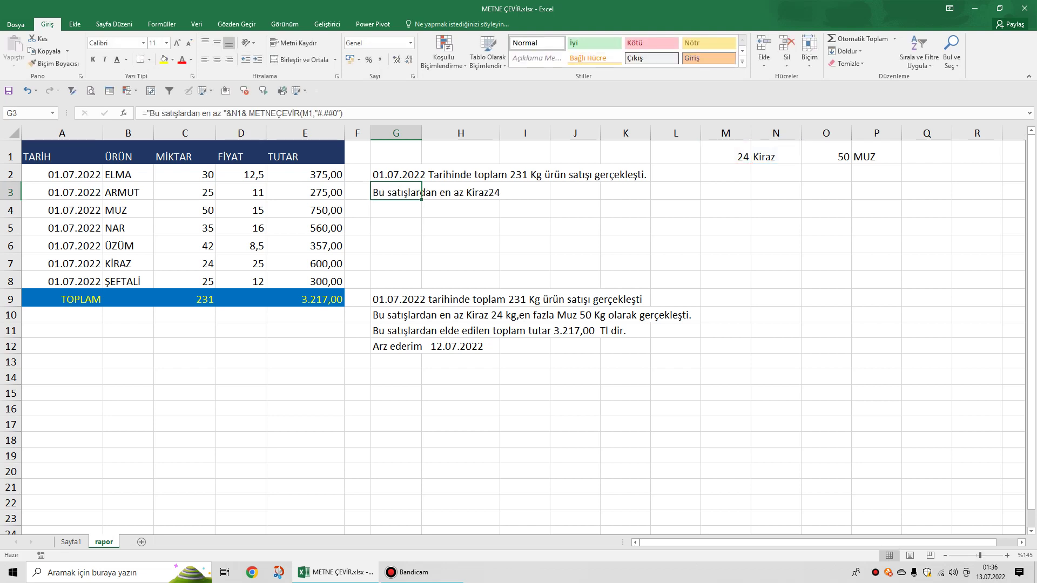
pyautogui.click(244, 113)
pyautogui.press('BackSpace')
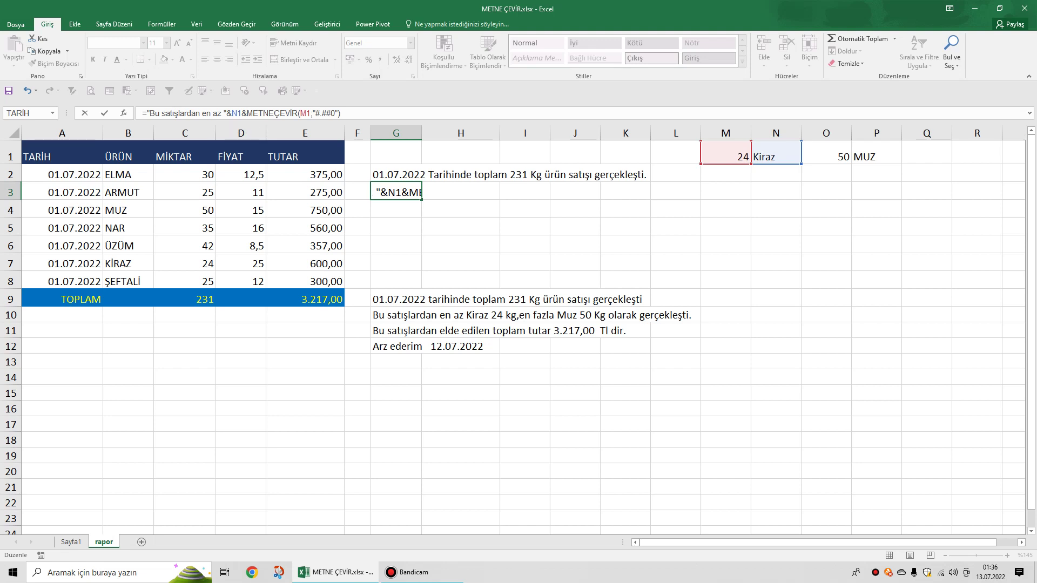
pyautogui.write('"')
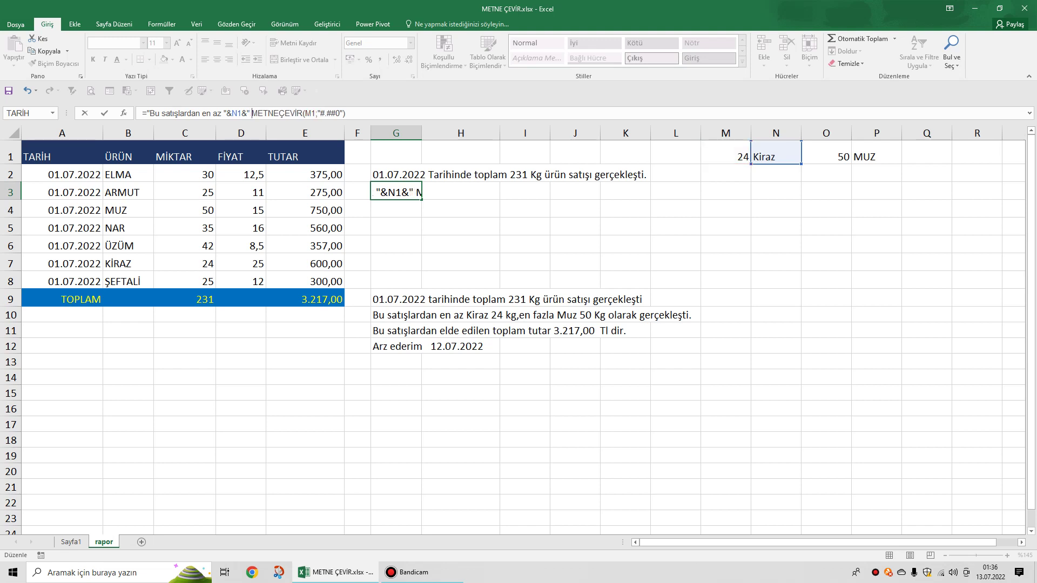
pyautogui.write(' "')
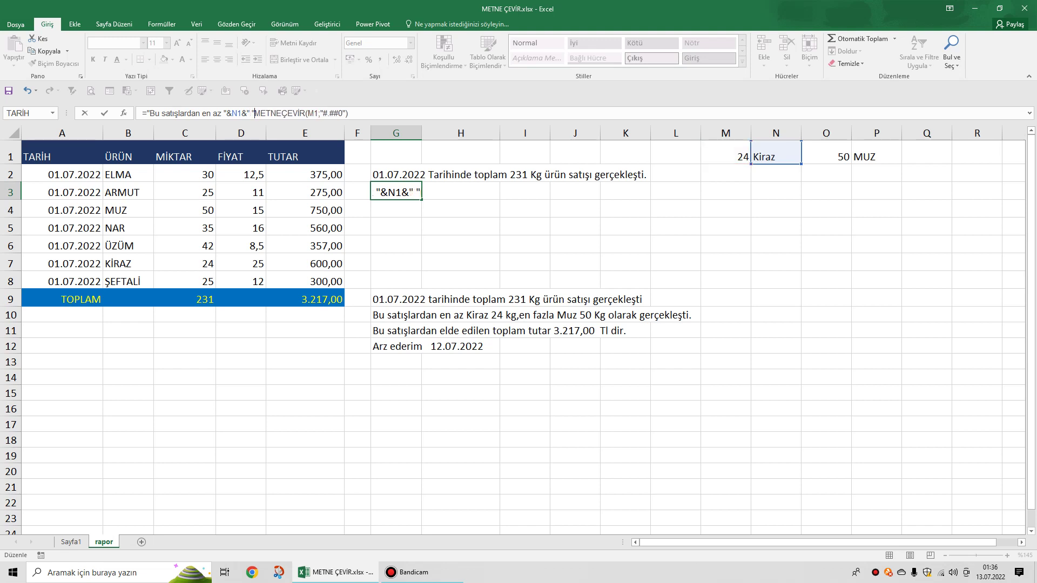
pyautogui.write('&')
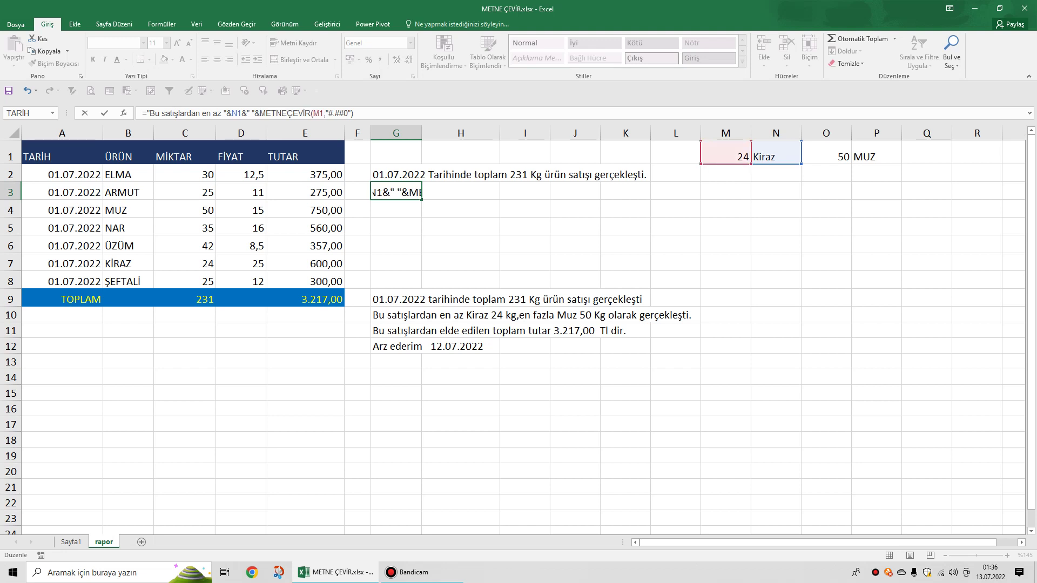
pyautogui.press('Return')
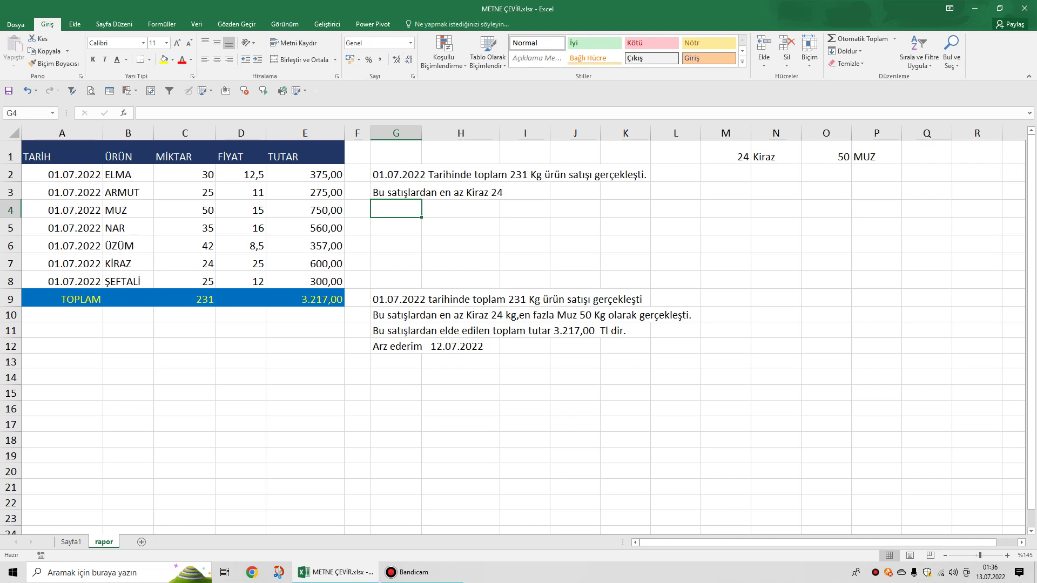
# Append the text " Kg,en fazla" to the end of G3's formula.
pyautogui.click(396, 192)
pyautogui.press('F2')
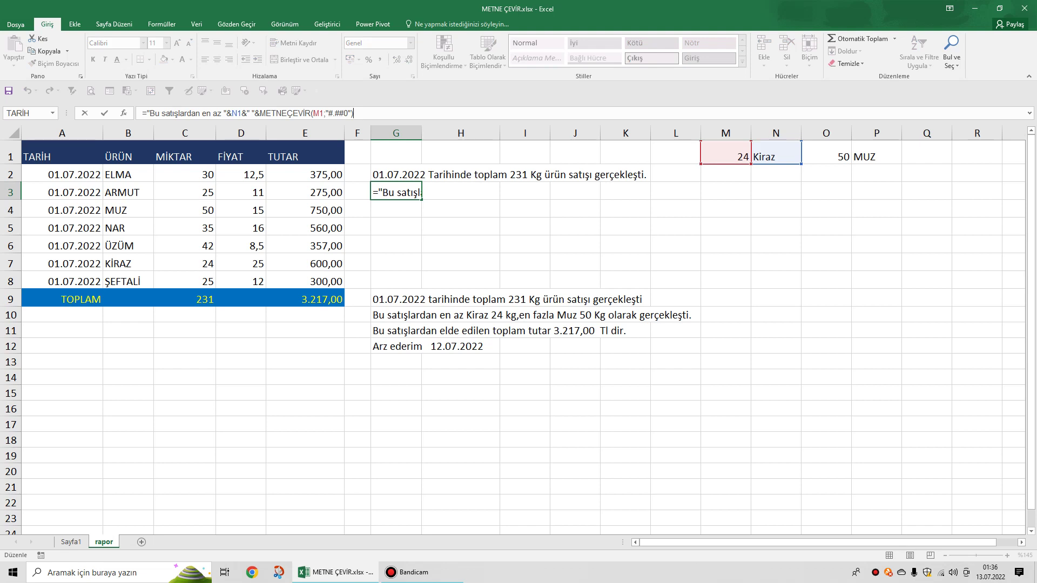
pyautogui.write('&')
pyautogui.write('Kg,')
pyautogui.write('en')
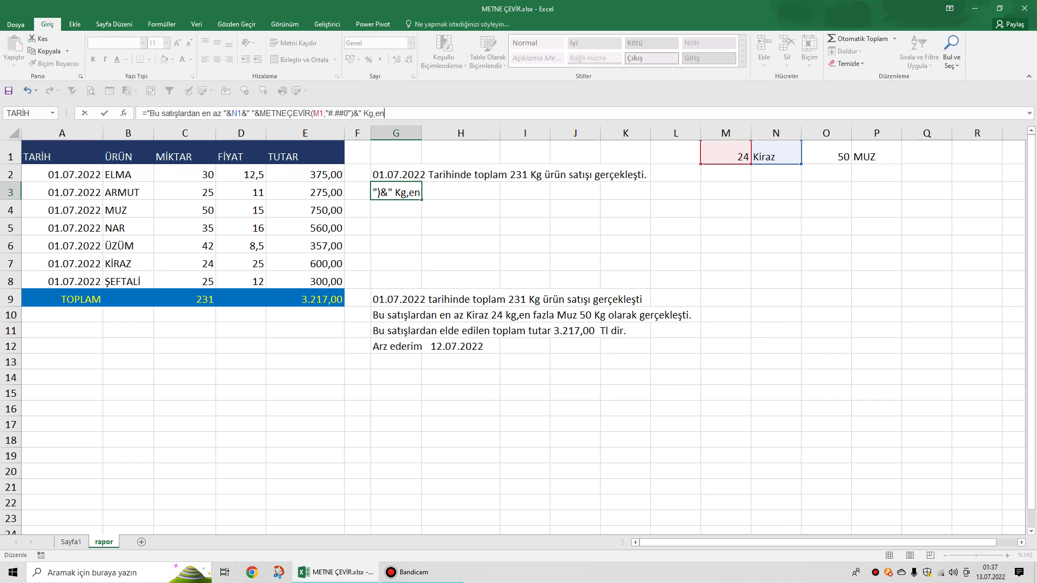
pyautogui.write(' fazla')
pyautogui.press('Return')
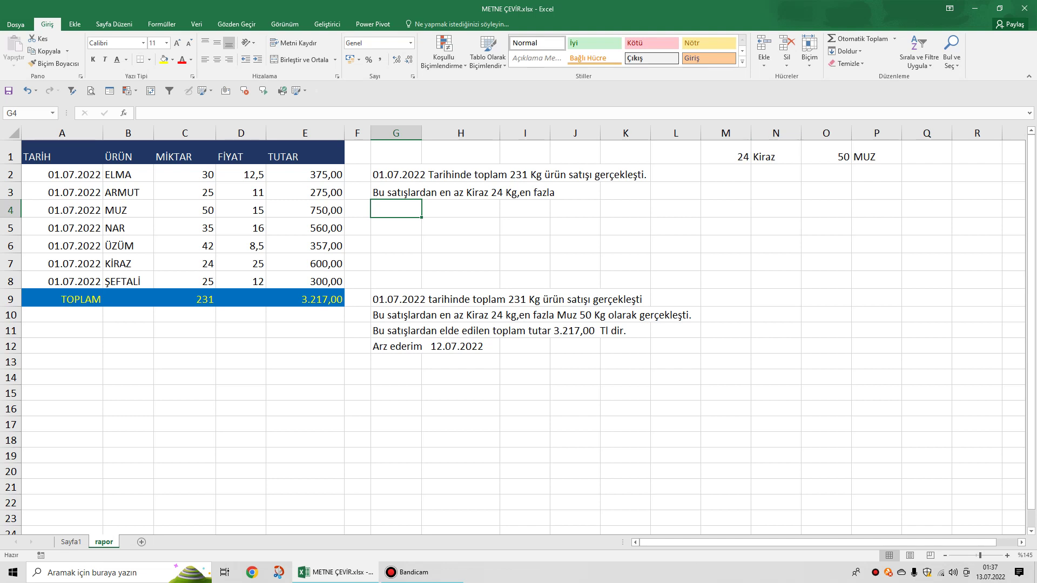
# Wrap P1's lookup formula in YAZIM.DÜZENİ so the top seller displays as Muz.
pyautogui.click(876, 157)
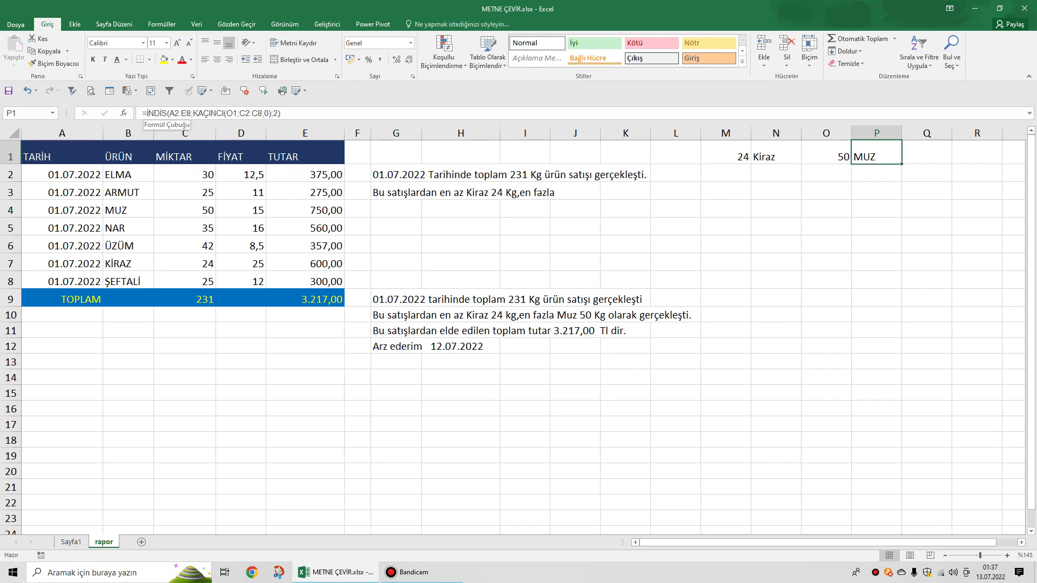
pyautogui.click(157, 113)
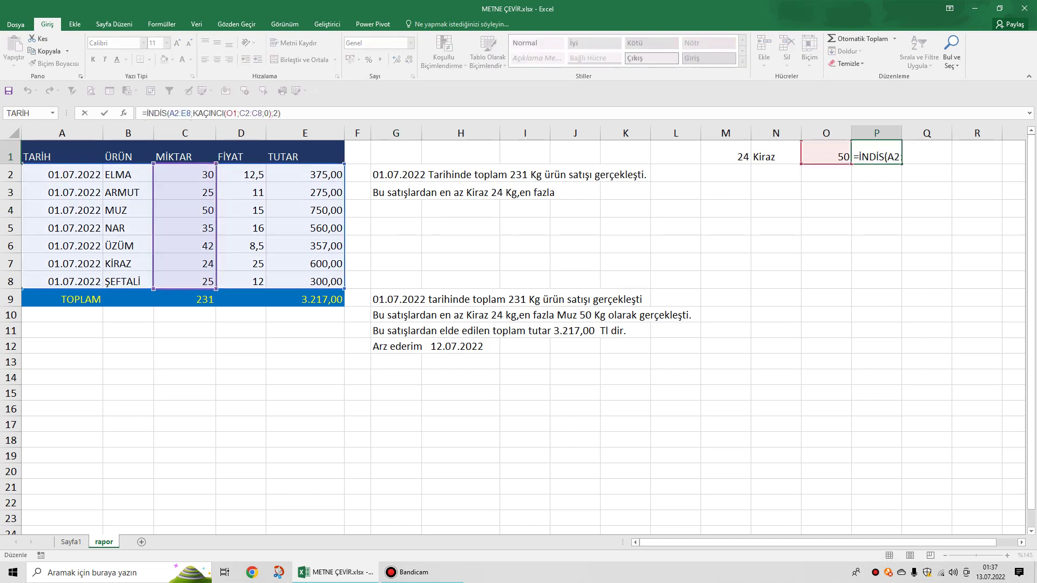
pyautogui.write('yazi')
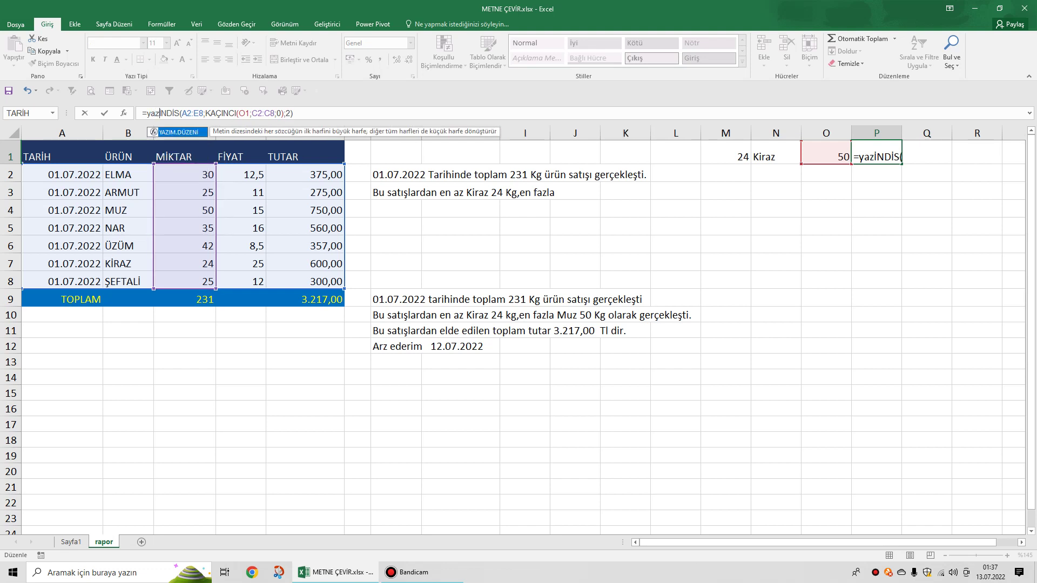
pyautogui.press('Tab')
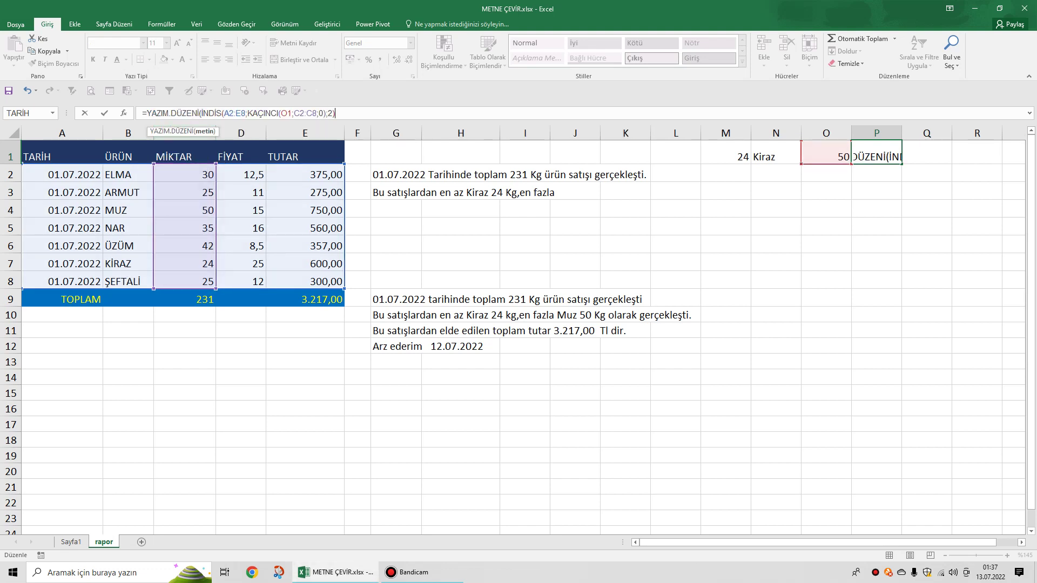
pyautogui.write(')')
pyautogui.press('Return')
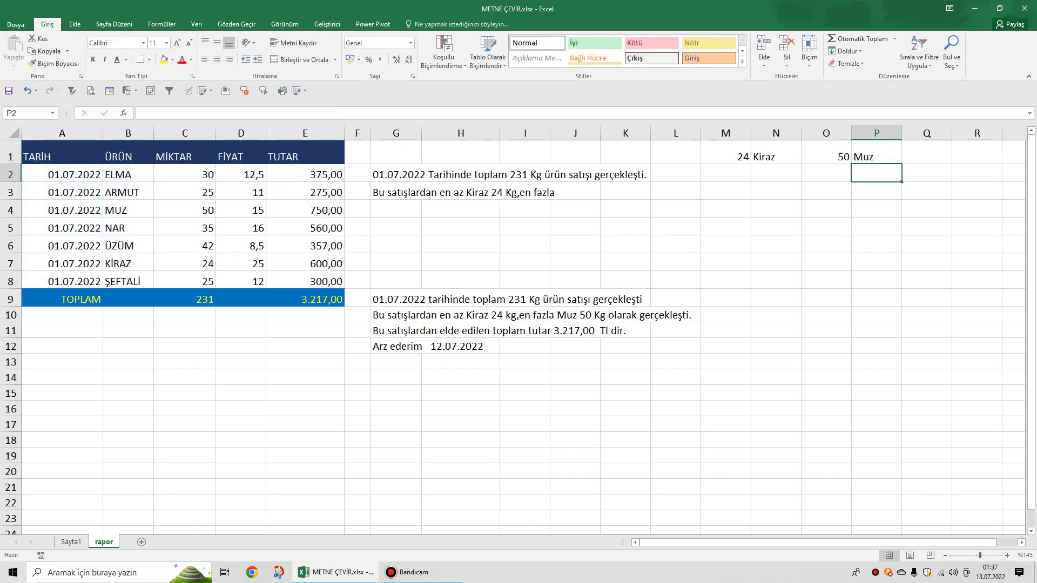
pyautogui.click(420, 192)
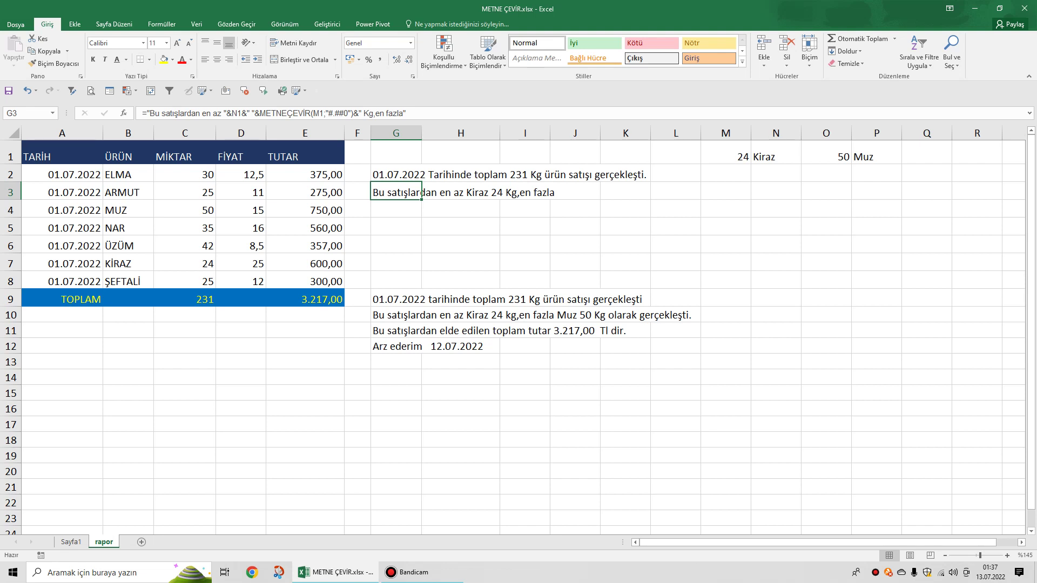
# Append &P1&" "&O1 to G3's formula, adding the fruit Muz and quantity 50.
pyautogui.click(407, 113)
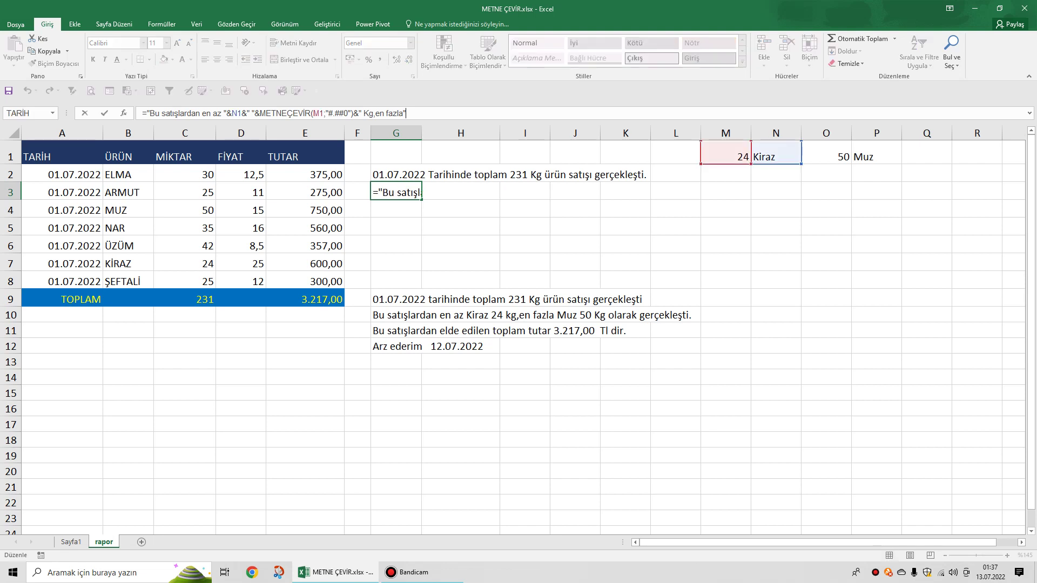
pyautogui.write('&')
pyautogui.click(876, 156)
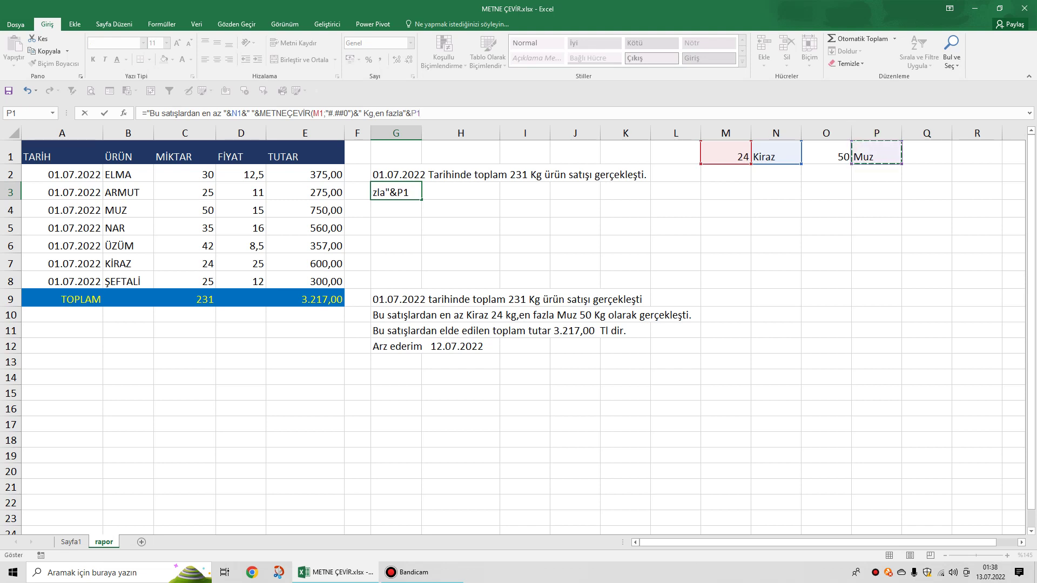
pyautogui.write('&')
pyautogui.write('" "&')
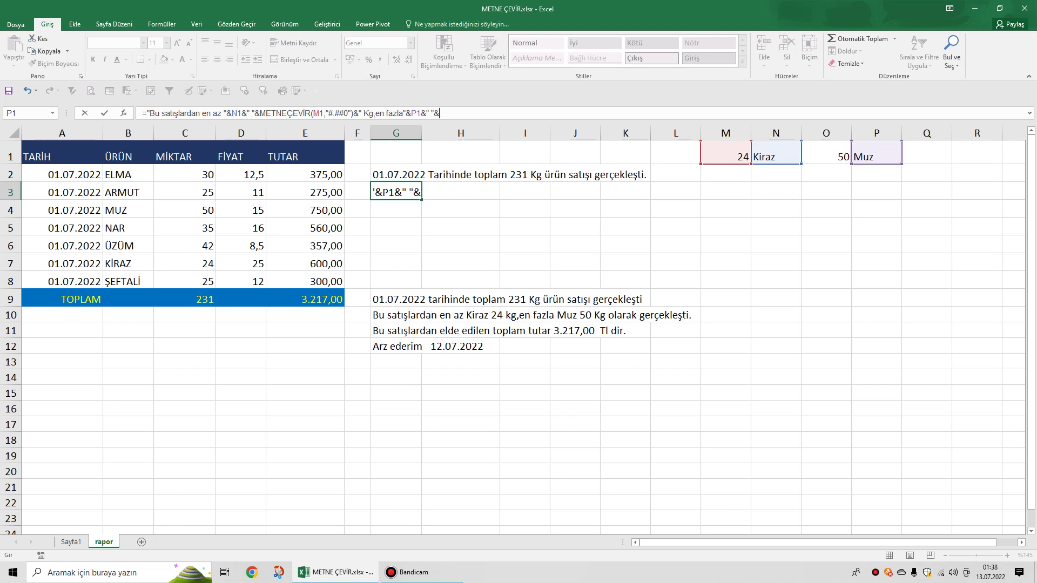
pyautogui.click(826, 157)
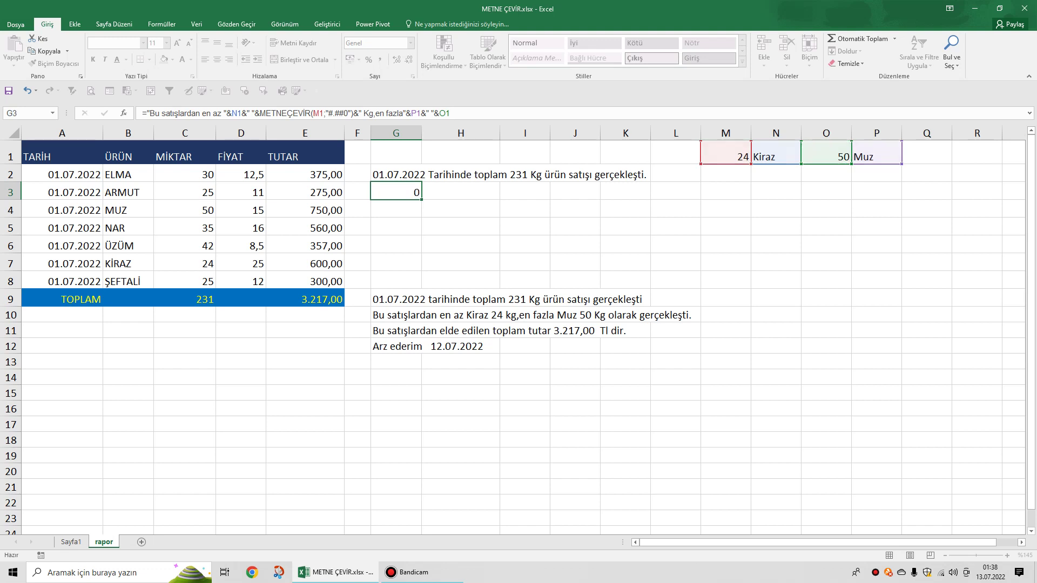
pyautogui.press('Return')
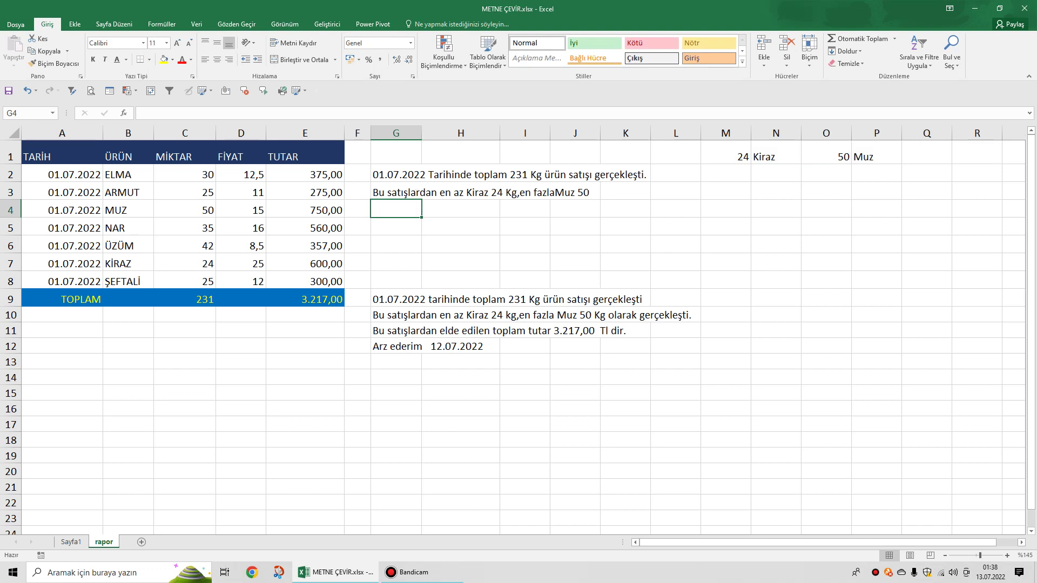
pyautogui.click(396, 193)
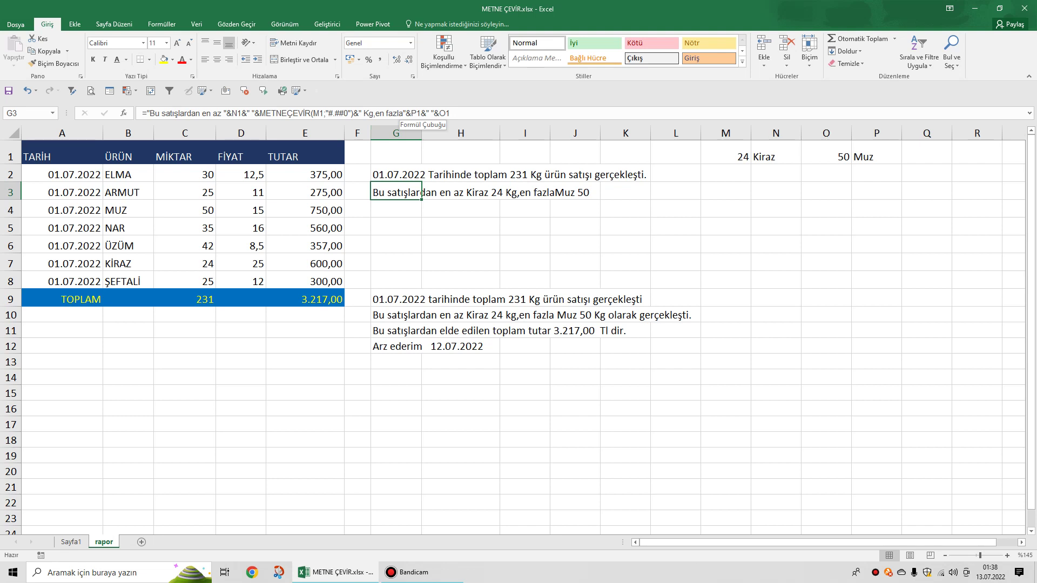
# Add a space after 'fazla' and append " Kg olarak gerçekleşti." to G3's formula.
pyautogui.click(404, 113)
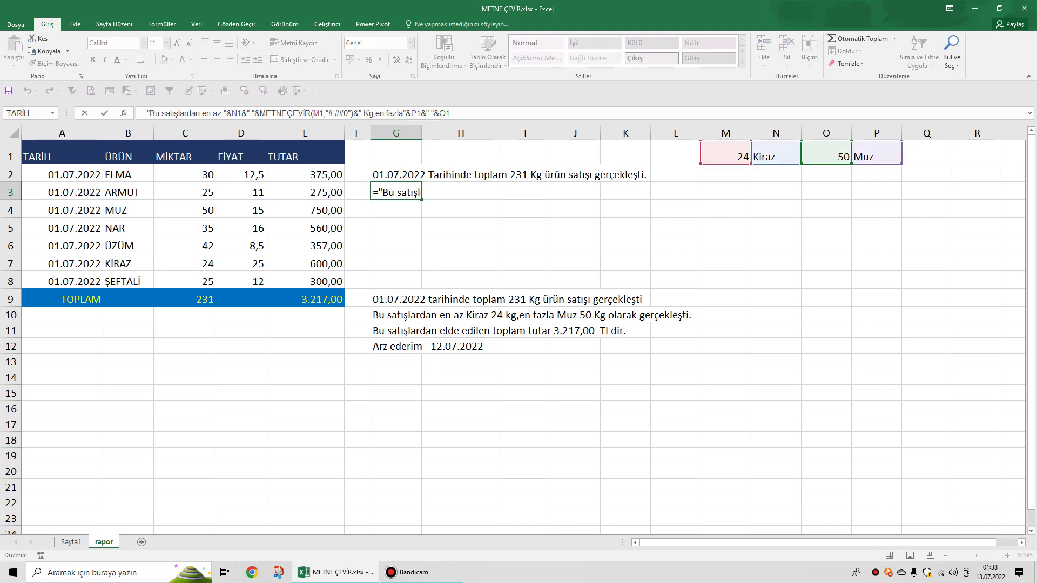
pyautogui.press('Return')
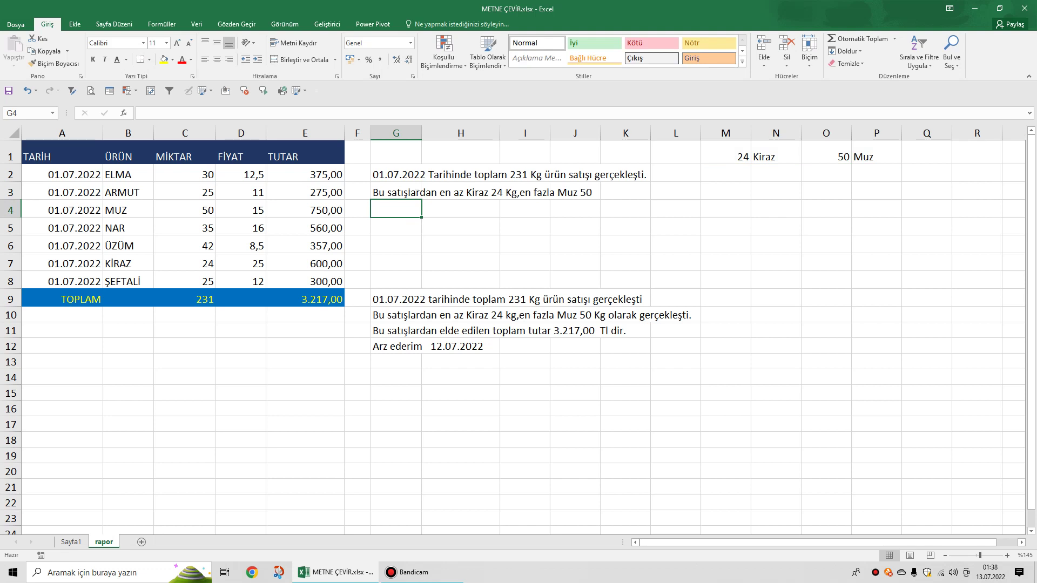
pyautogui.click(421, 193)
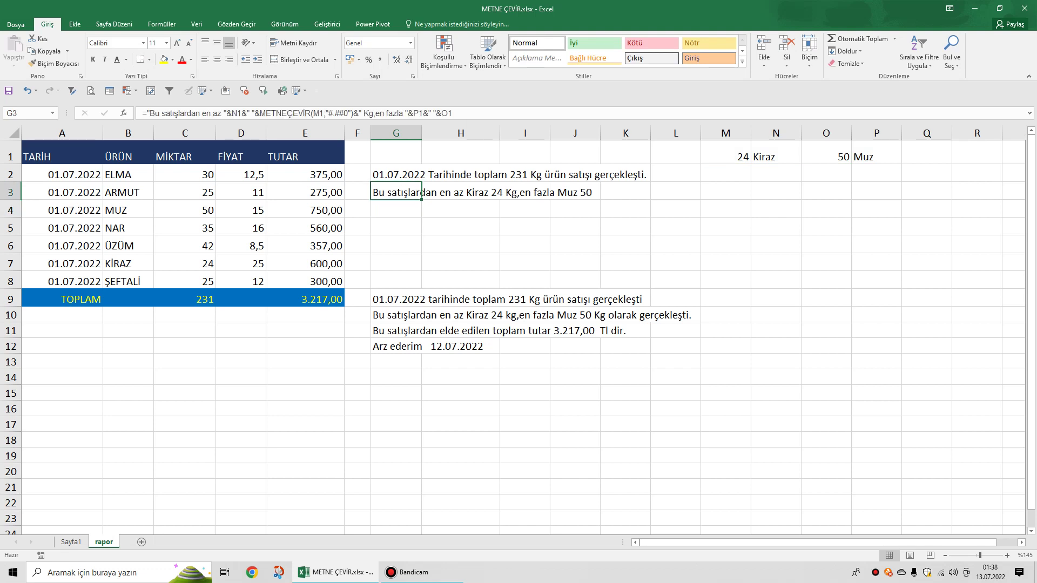
pyautogui.doubleClick(421, 193)
pyautogui.press('End')
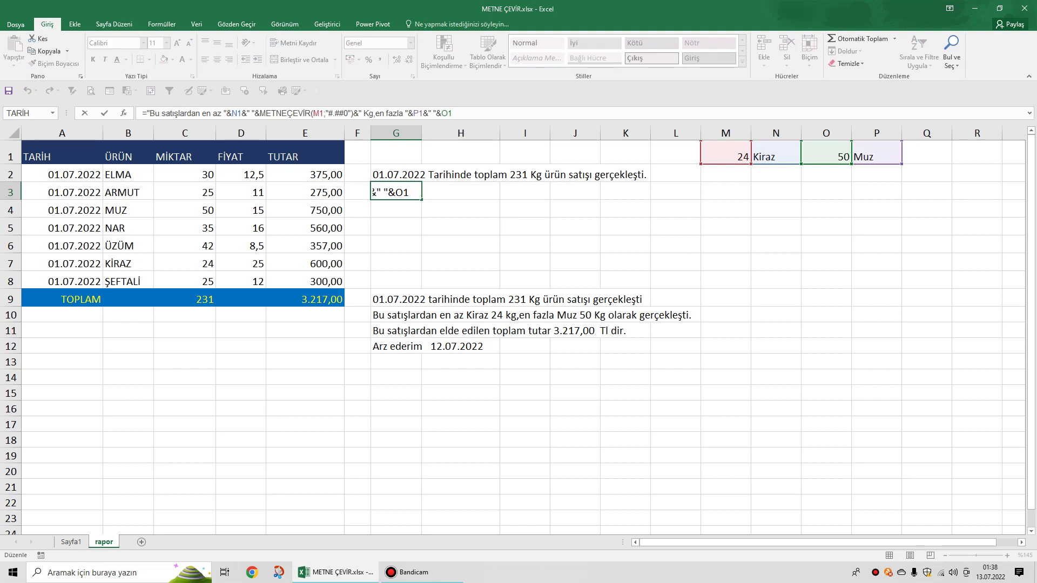
pyautogui.write('&')
pyautogui.write('" Kg olarak gerçekleşti"')
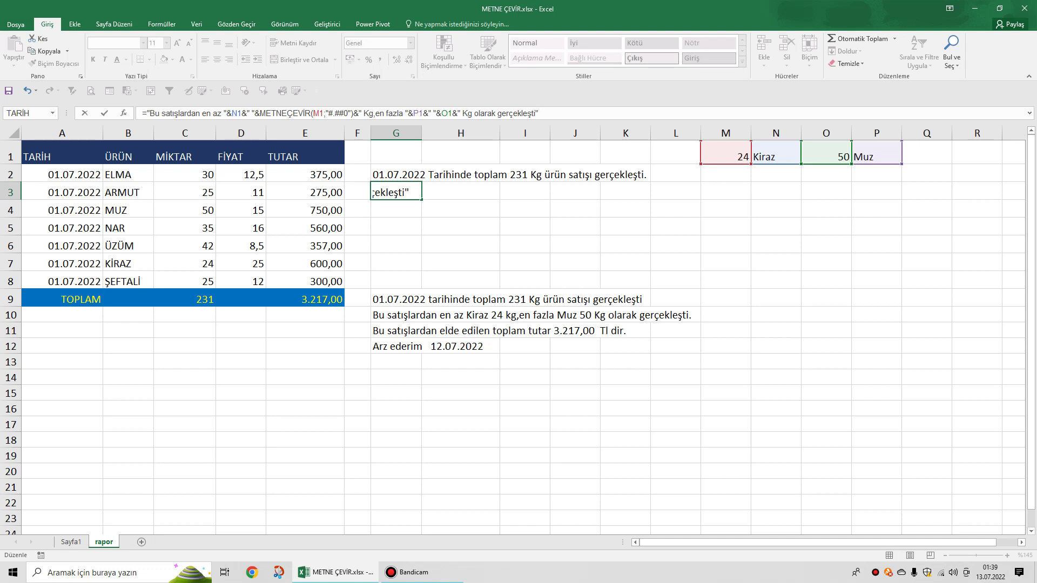
pyautogui.write('."')
pyautogui.press('Return')
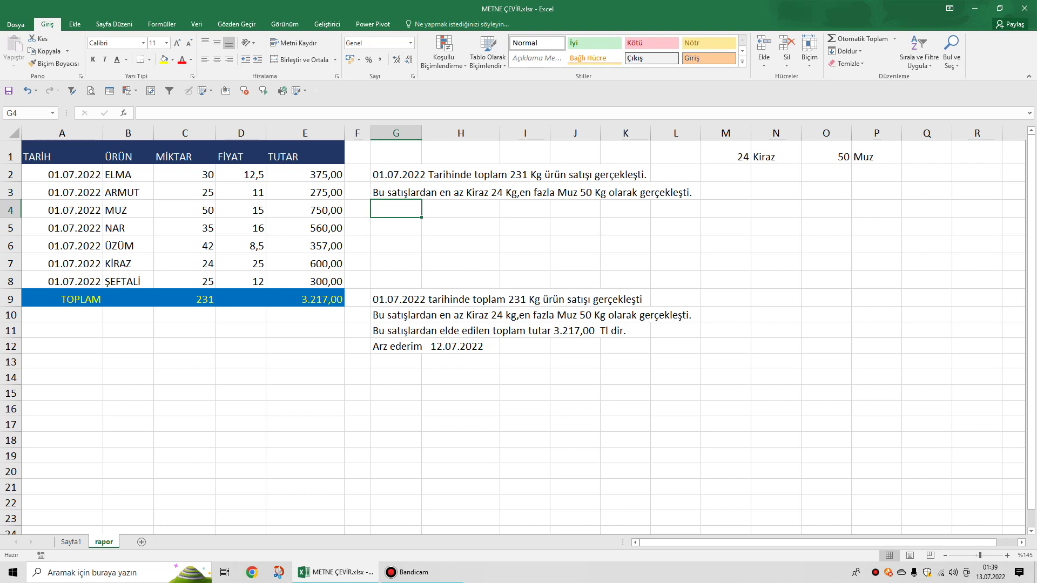
# Enter ="Bu satışlardan elde edilen toplam tutar" &METNEÇEVİR(E9;"#.##0,00") in G4.
pyautogui.click(396, 330)
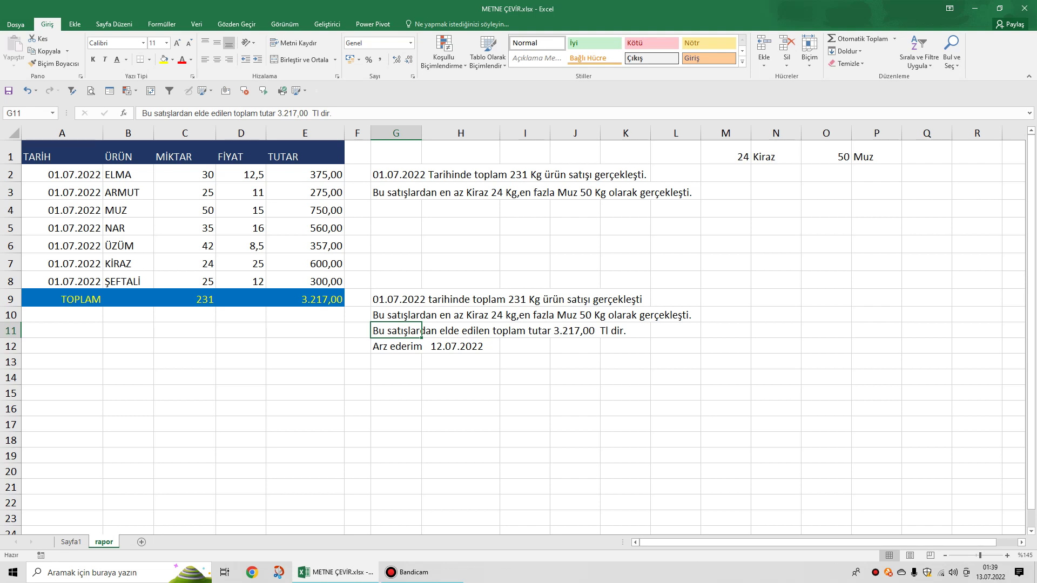
pyautogui.click(396, 208)
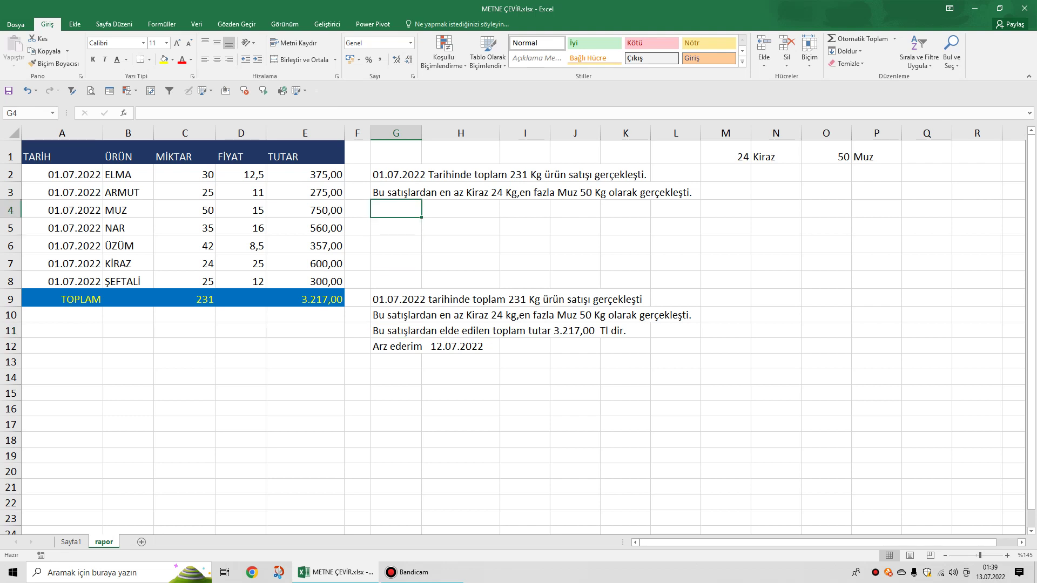
pyautogui.write('=')
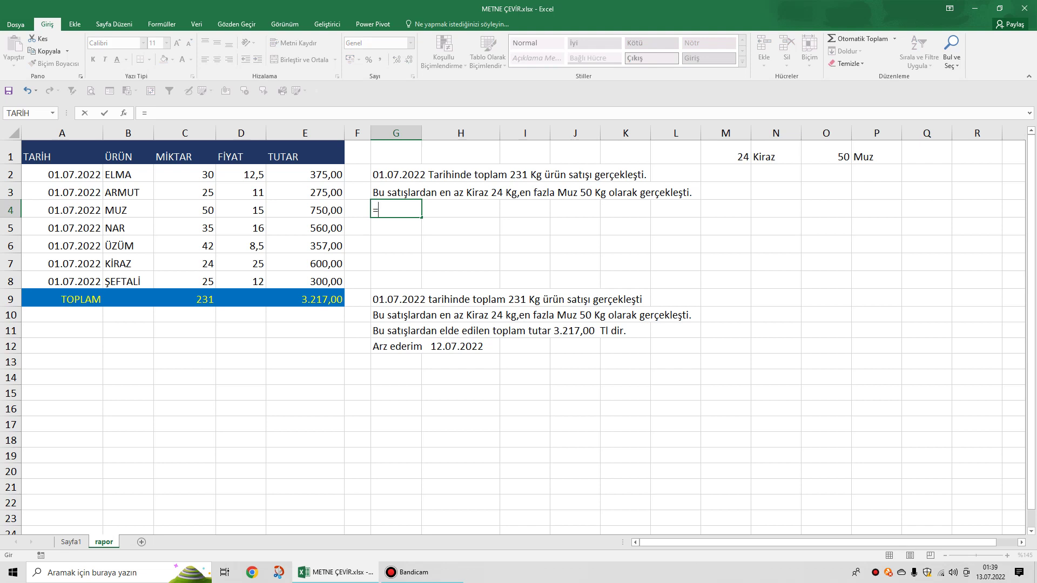
pyautogui.write('"Bu satışlardan ek')
pyautogui.press('BackSpace')
pyautogui.write('lde edilen toplam tutar"')
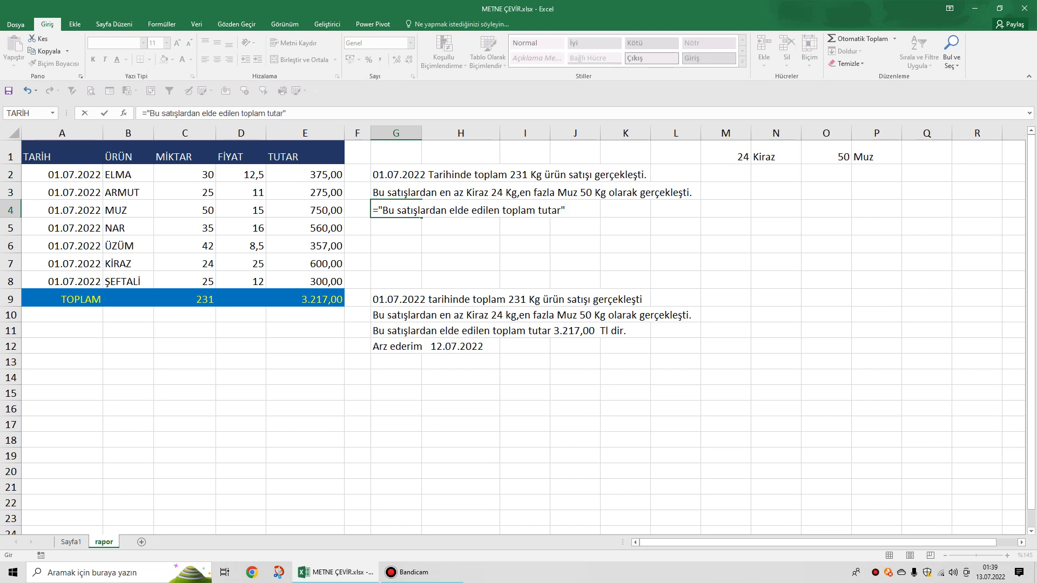
pyautogui.write(' &metne')
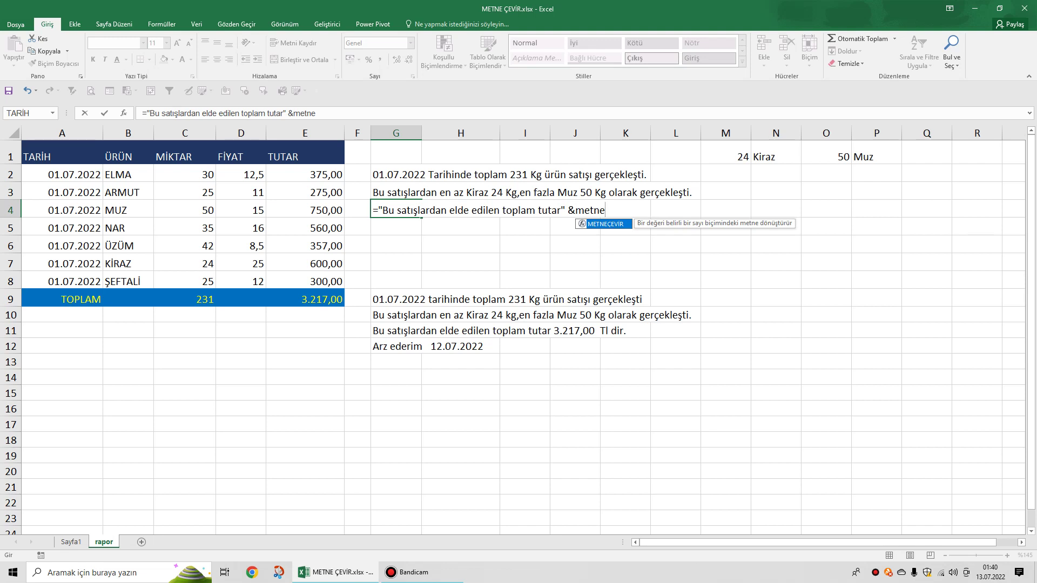
pyautogui.press('Tab')
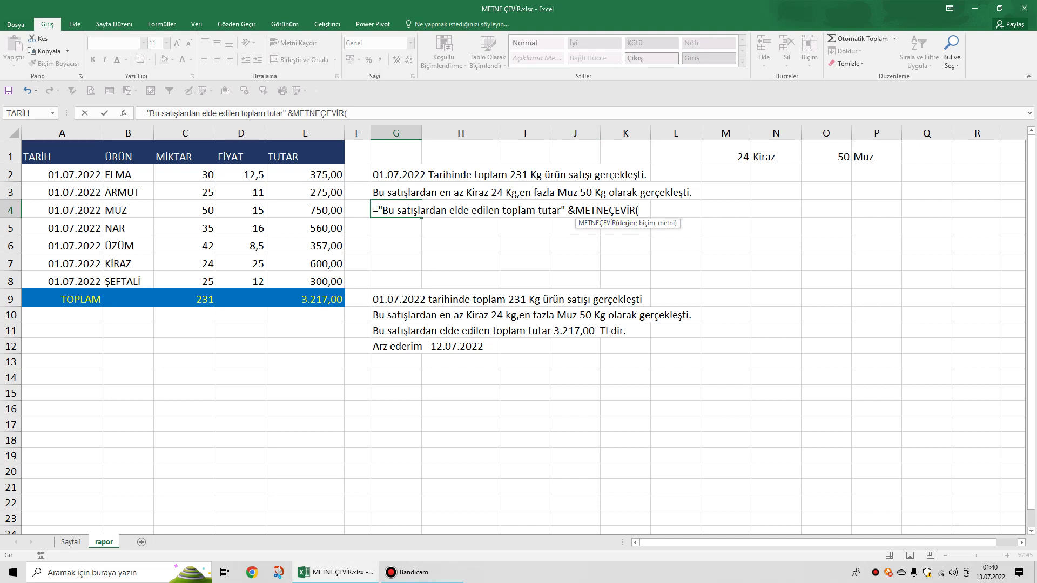
pyautogui.click(305, 299)
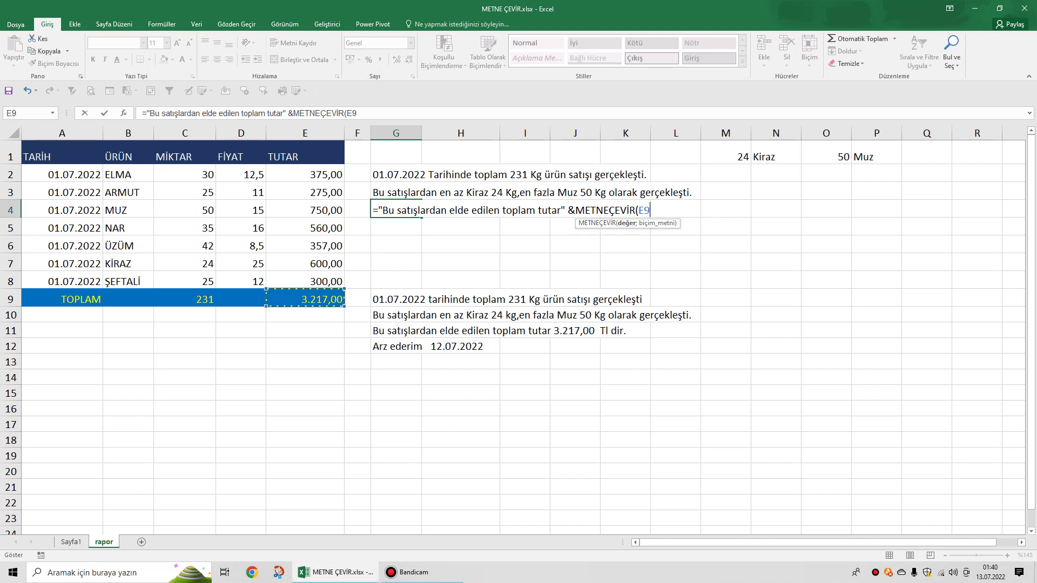
pyautogui.write(';')
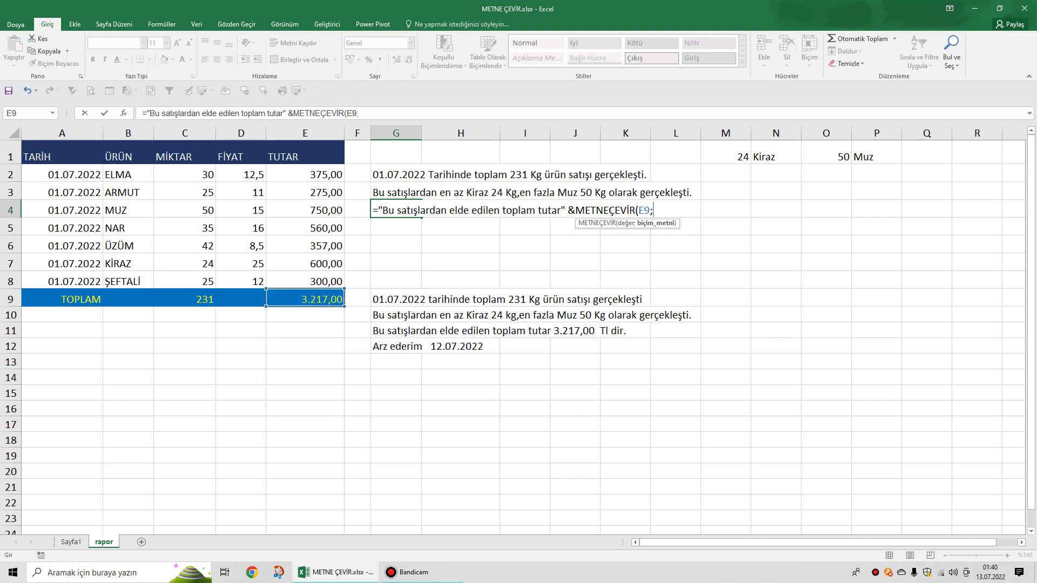
pyautogui.write('"#.##0,00')
pyautogui.write('")')
pyautogui.press('Return')
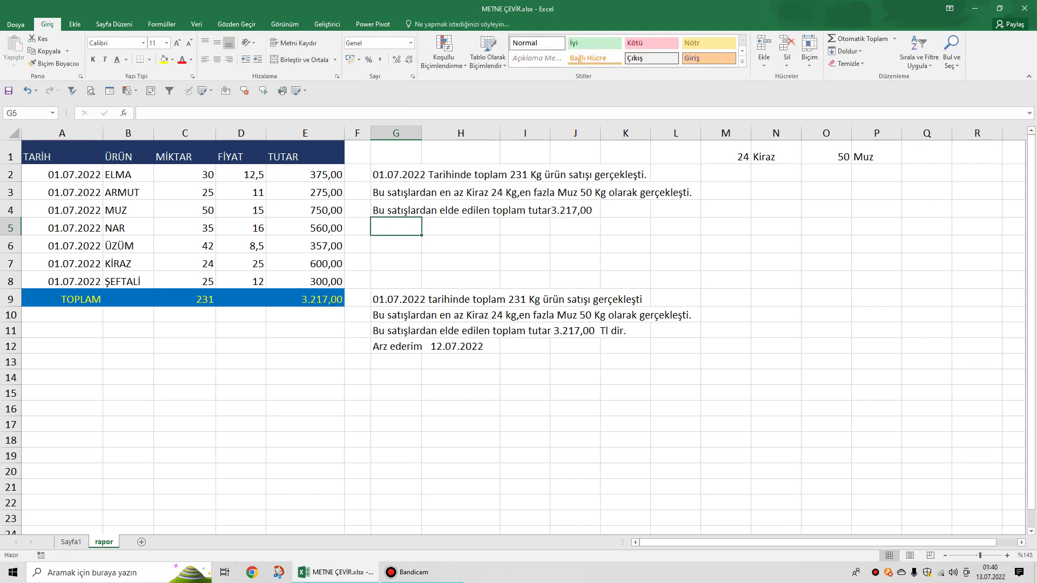
# Add a space after 'tutar' in G4's formula and append " TL dir." at its end.
pyautogui.click(395, 210)
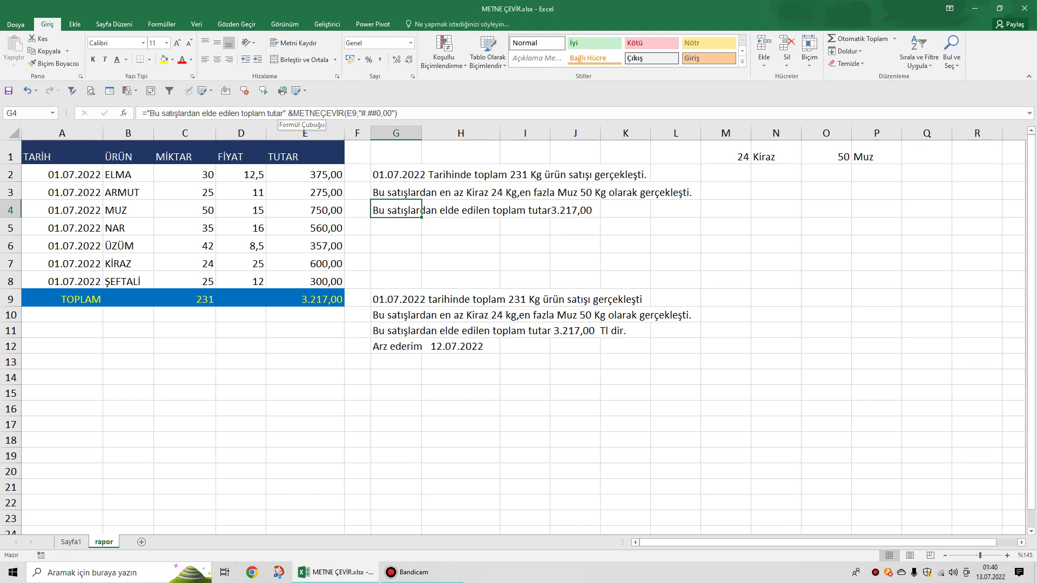
pyautogui.click(282, 113)
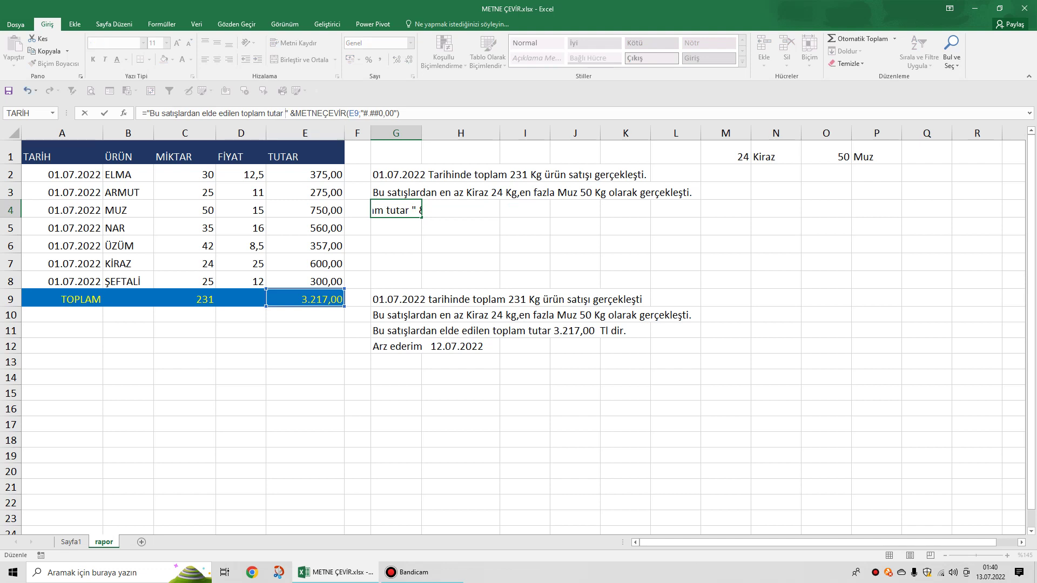
pyautogui.press('Return')
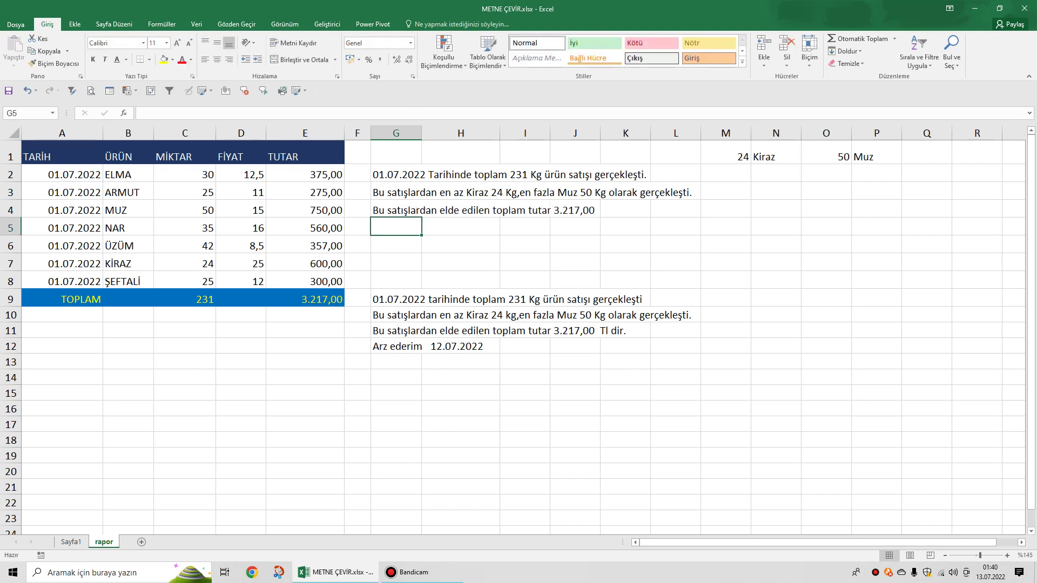
pyautogui.press('Up')
pyautogui.press('F2')
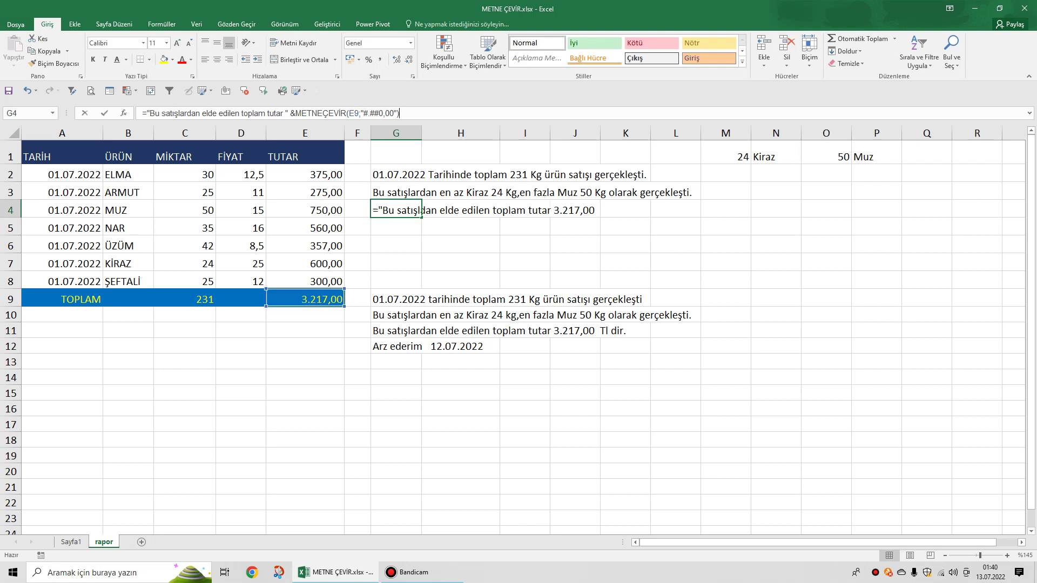
pyautogui.click(400, 113)
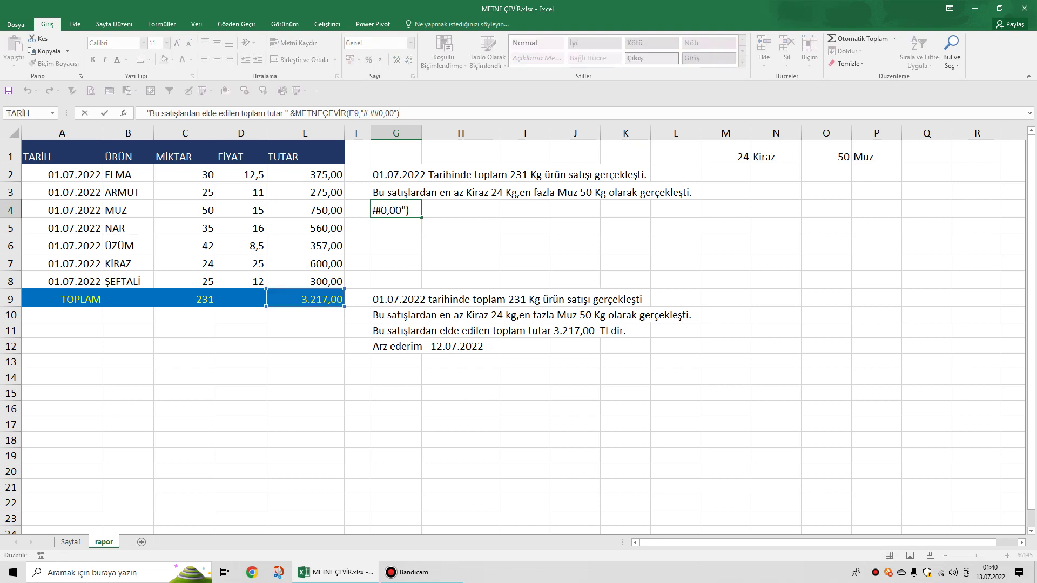
pyautogui.write('&')
pyautogui.write('" TL')
pyautogui.write('dir."')
pyautogui.press('Return')
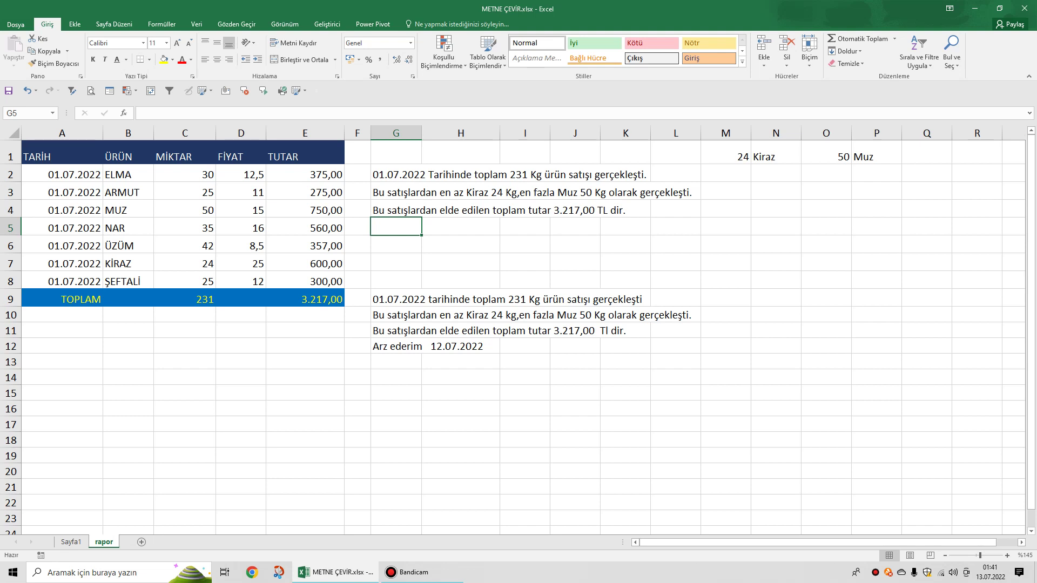
# In G5, begin the formula ="Arz ederim"& METNEÇEVİR( using the autocomplete suggestion.
pyautogui.write('=')
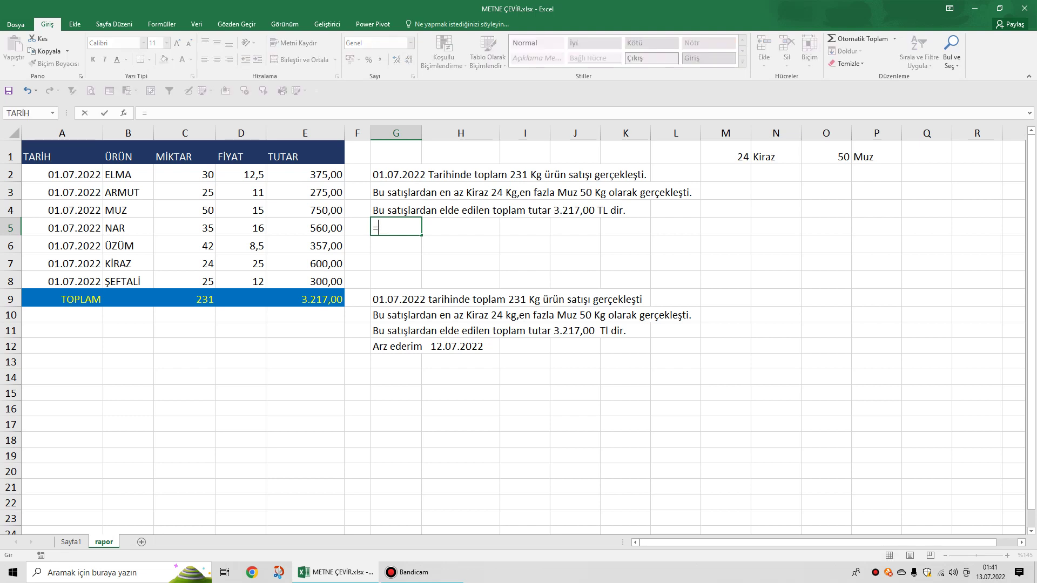
pyautogui.write('Arz edeim')
pyautogui.press('BackSpace')
pyautogui.press('BackSpace')
pyautogui.write('rim"')
pyautogui.click(378, 228)
pyautogui.write('"')
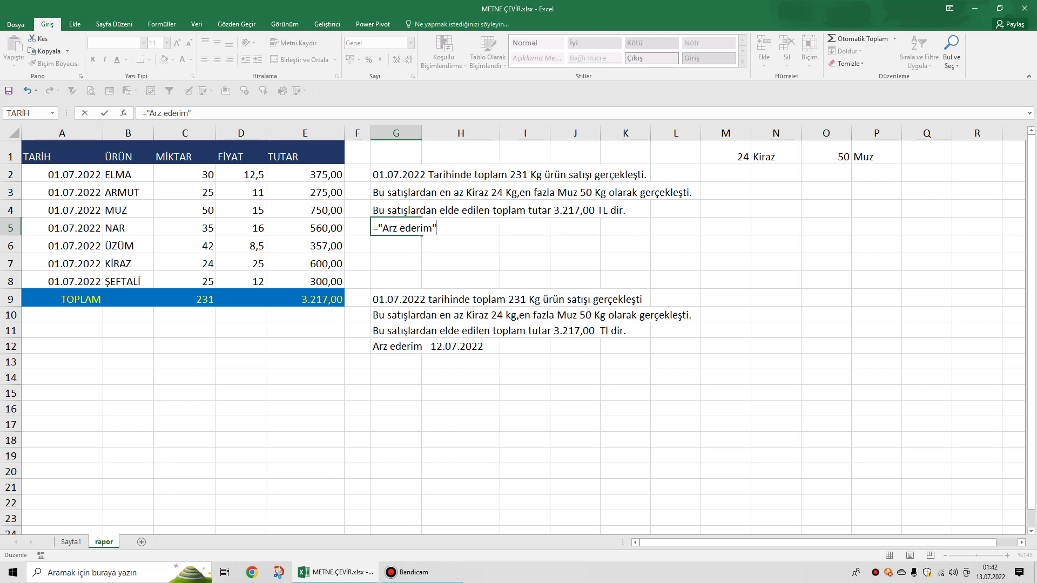
pyautogui.write('& men')
pyautogui.press('BackSpace')
pyautogui.write('tne')
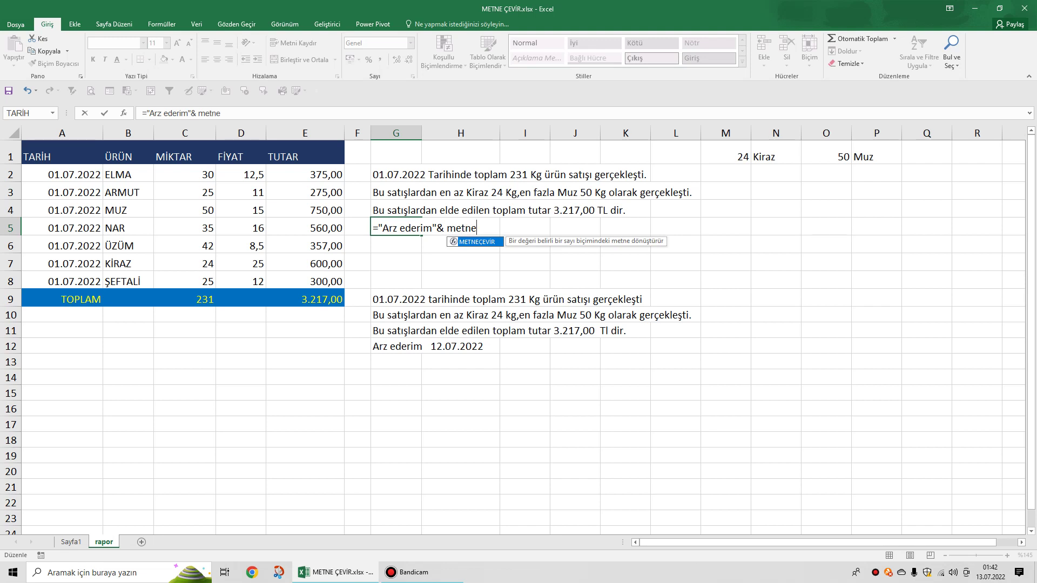
pyautogui.press('Tab')
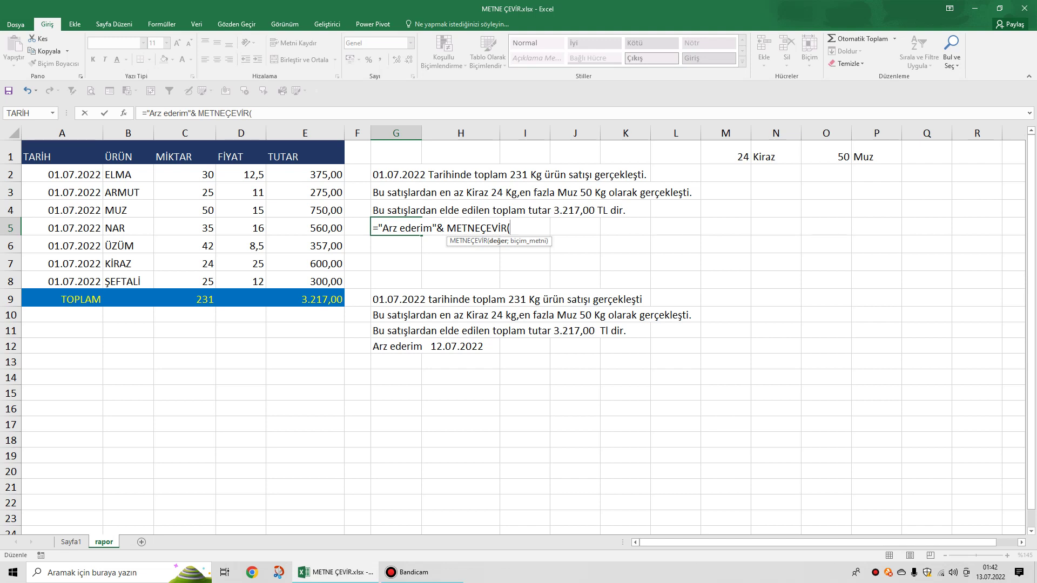
# Complete G5 as ="Arz ederim"& METNEÇEVİR(BUGÜN();"gg.aa.yyyy") to show today's date.
pyautogui.write('b')
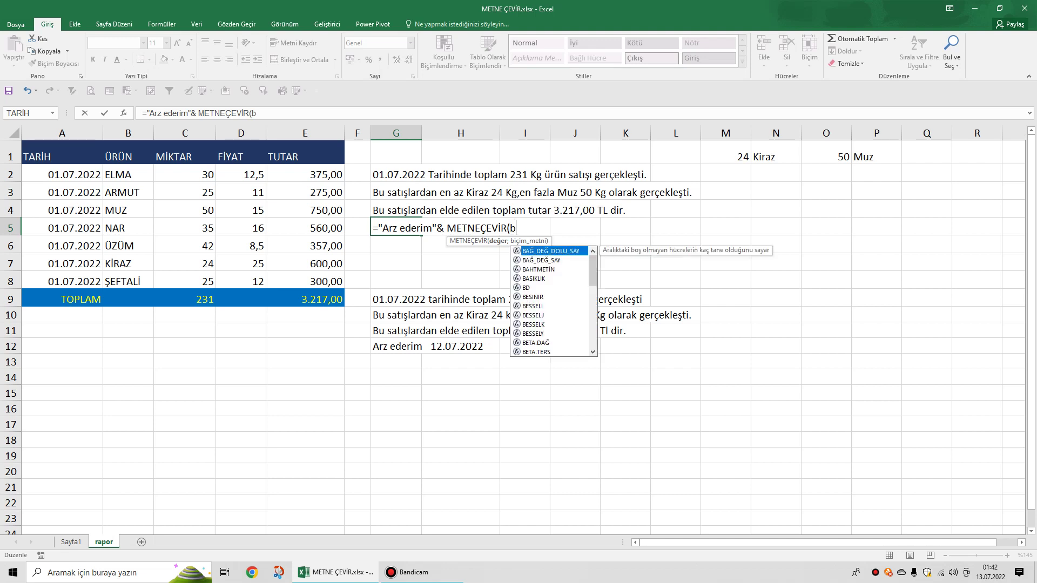
pyautogui.write('u')
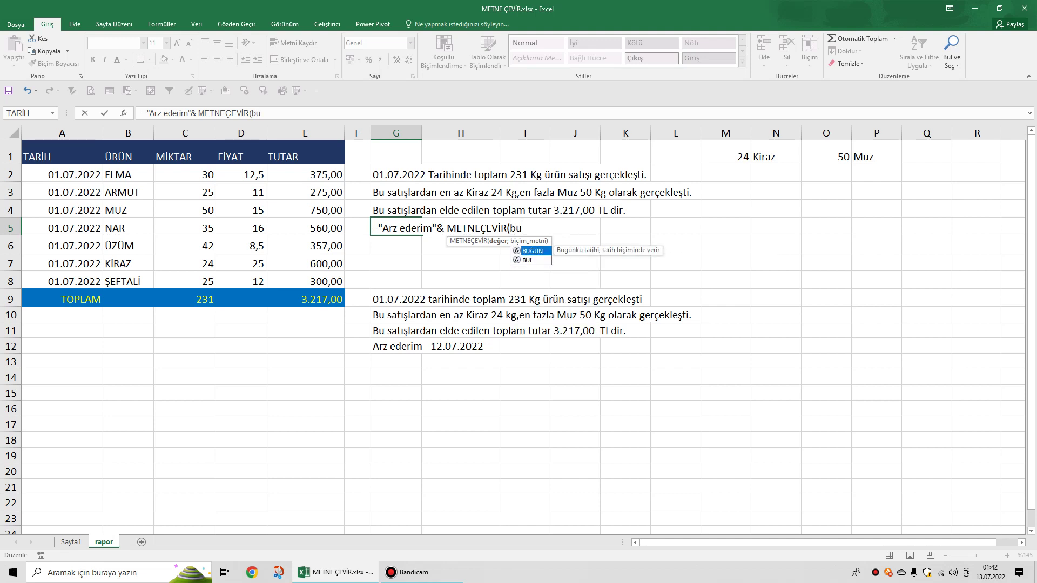
pyautogui.write('g')
pyautogui.press('Tab')
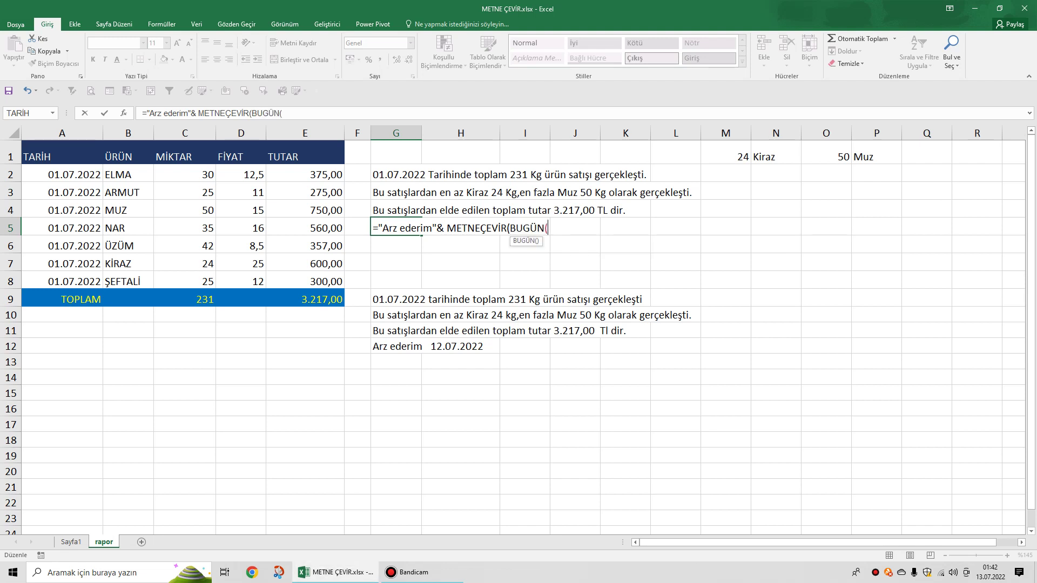
pyautogui.write(')')
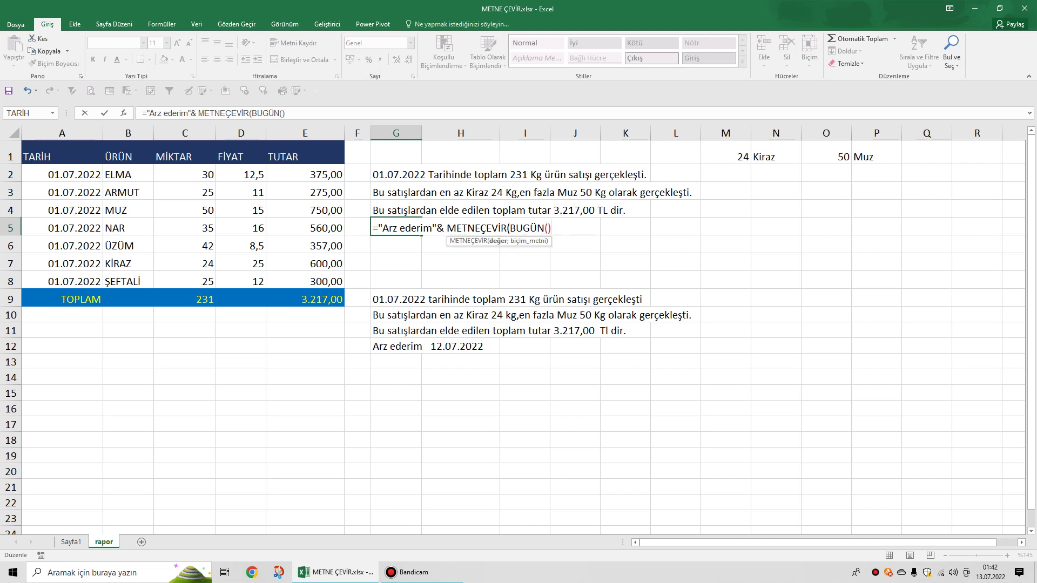
pyautogui.write(';"')
pyautogui.write('gg.aa.yy')
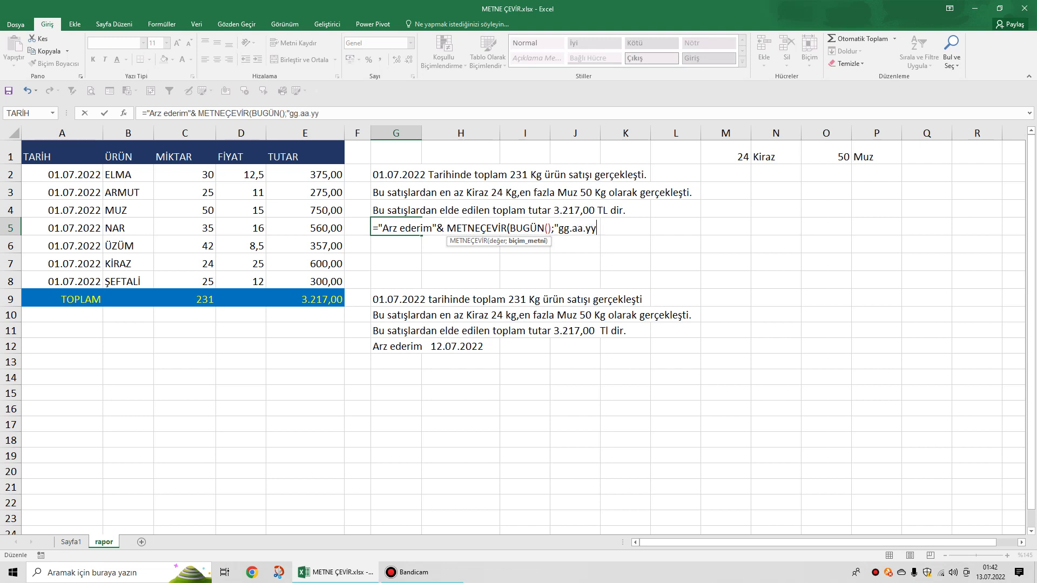
pyautogui.write('yy"')
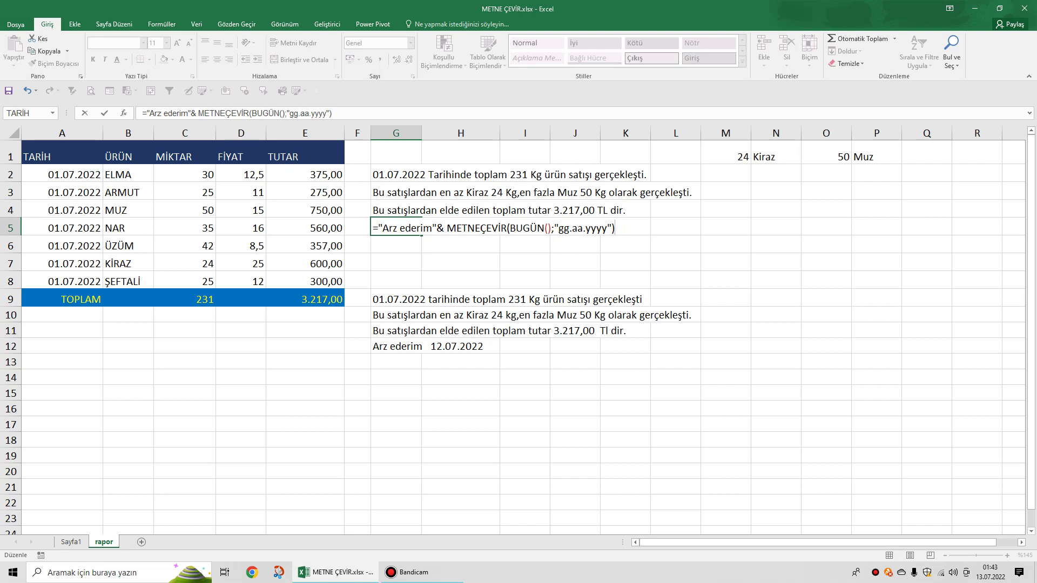
pyautogui.press('Return')
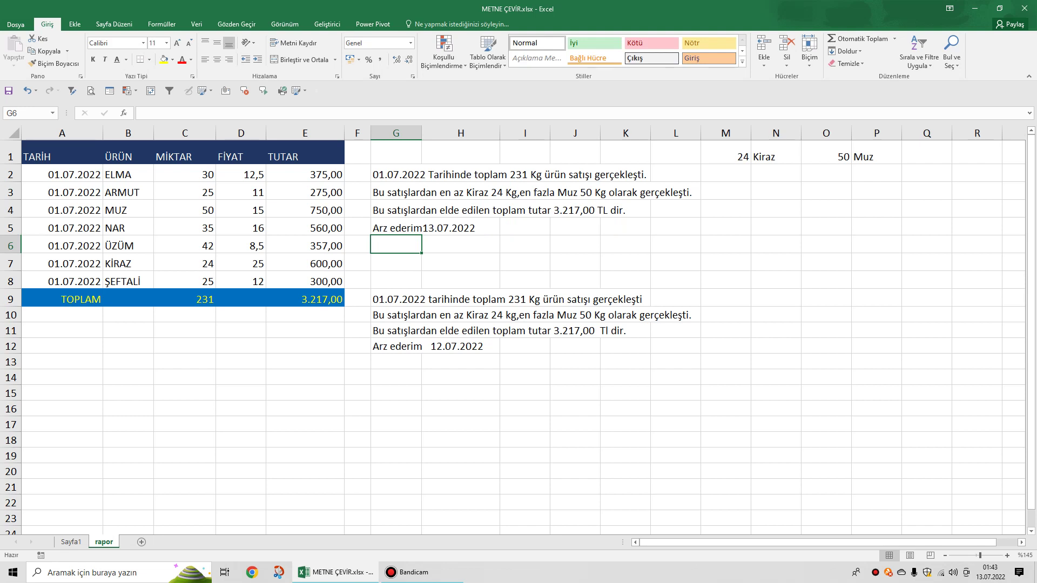
# Add spaces inside G5's quoted text so a gap separates Arz ederim from the date.
pyautogui.click(396, 228)
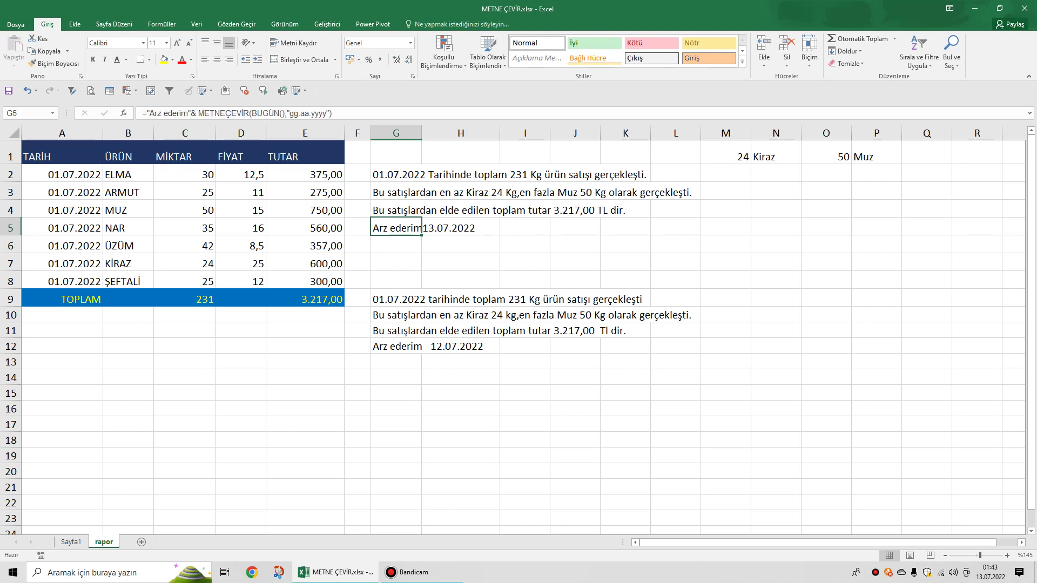
pyautogui.click(191, 113)
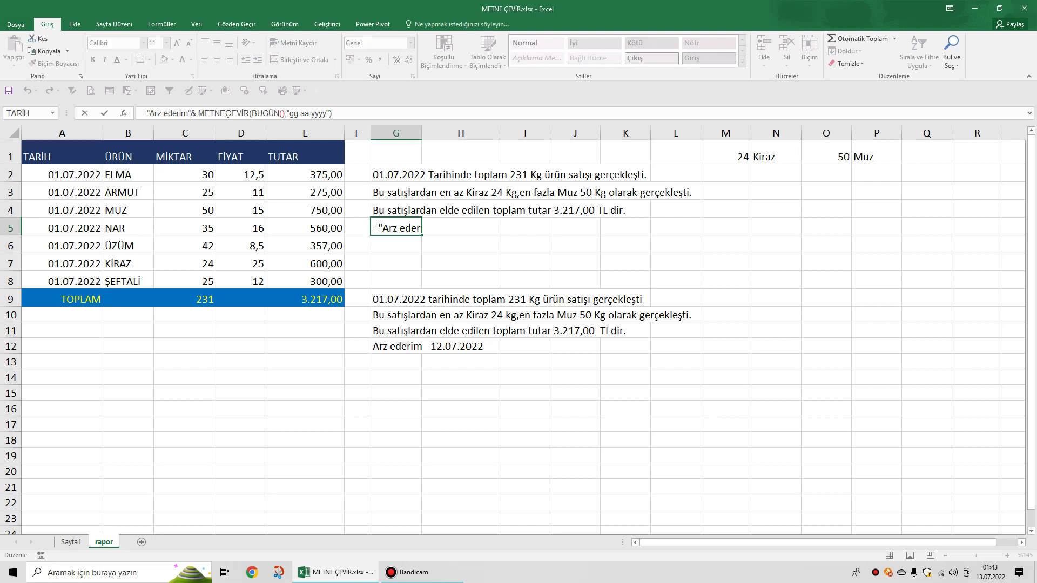
pyautogui.click(188, 113)
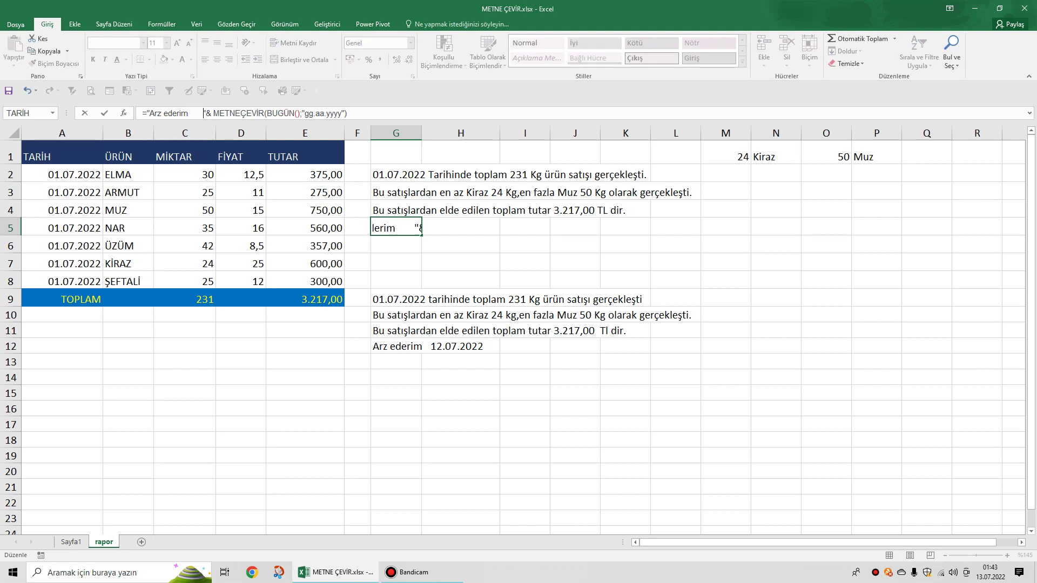
pyautogui.click(575, 424)
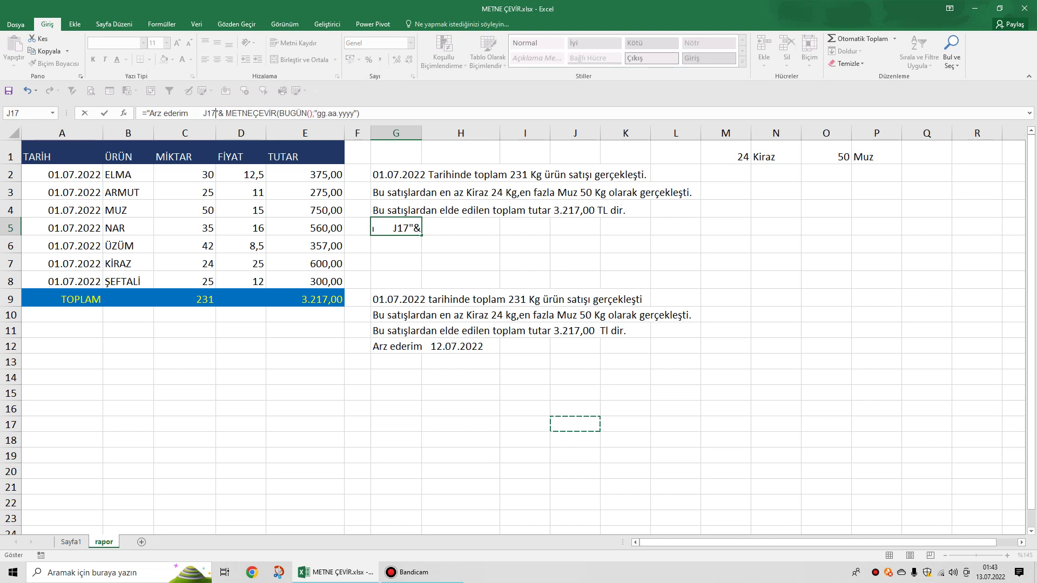
pyautogui.press('Escape')
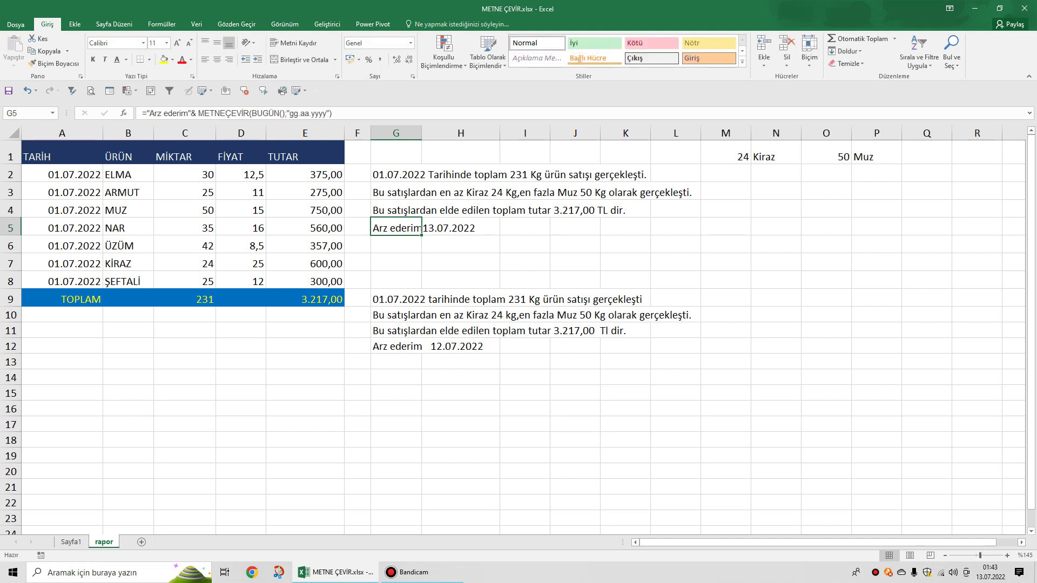
pyautogui.click(184, 114)
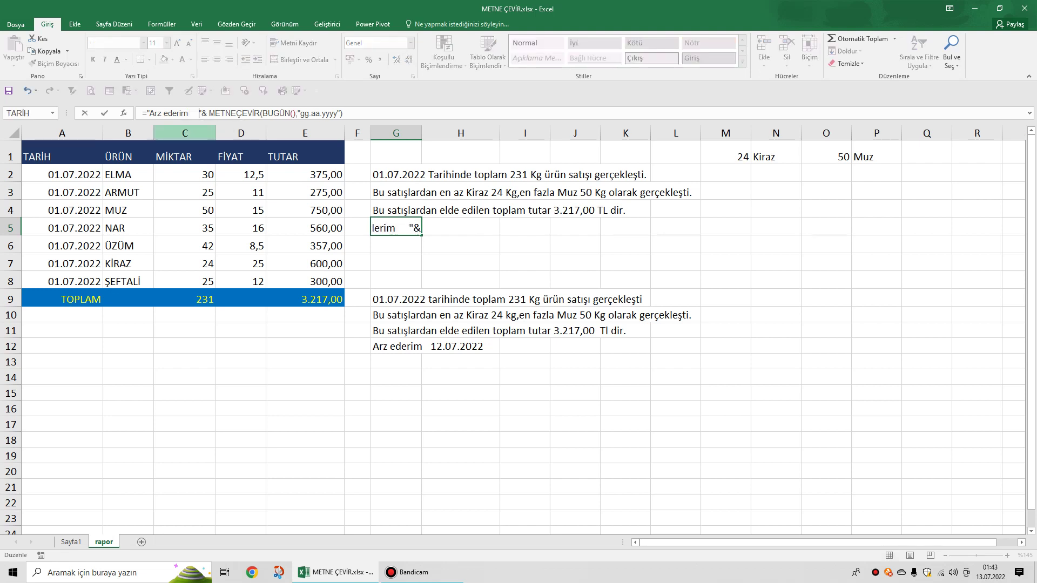
pyautogui.press('Return')
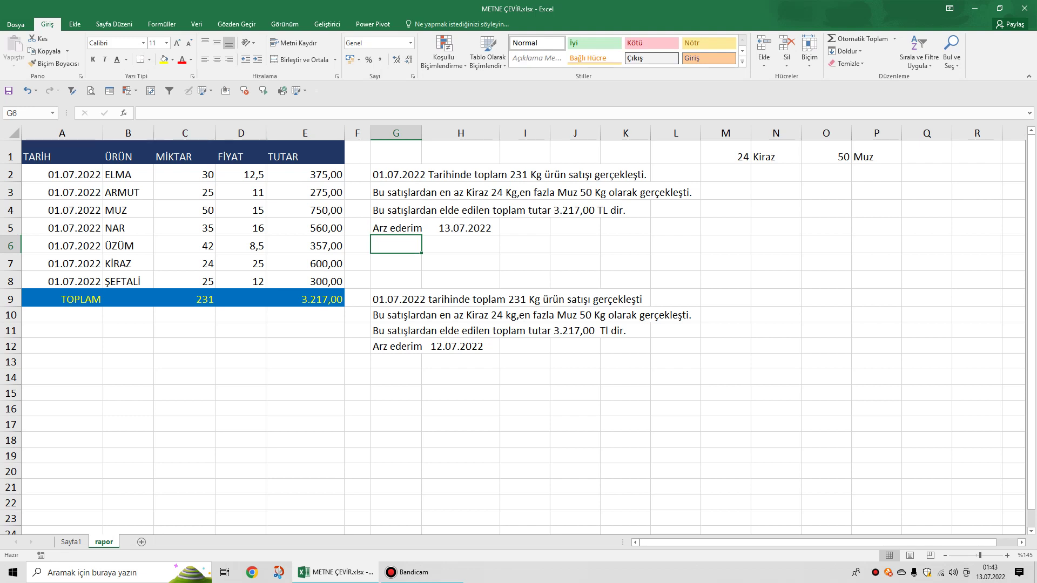
# Insert a period after ederim in G5's formula so it reads "Arz ederim.".
pyautogui.click(396, 227)
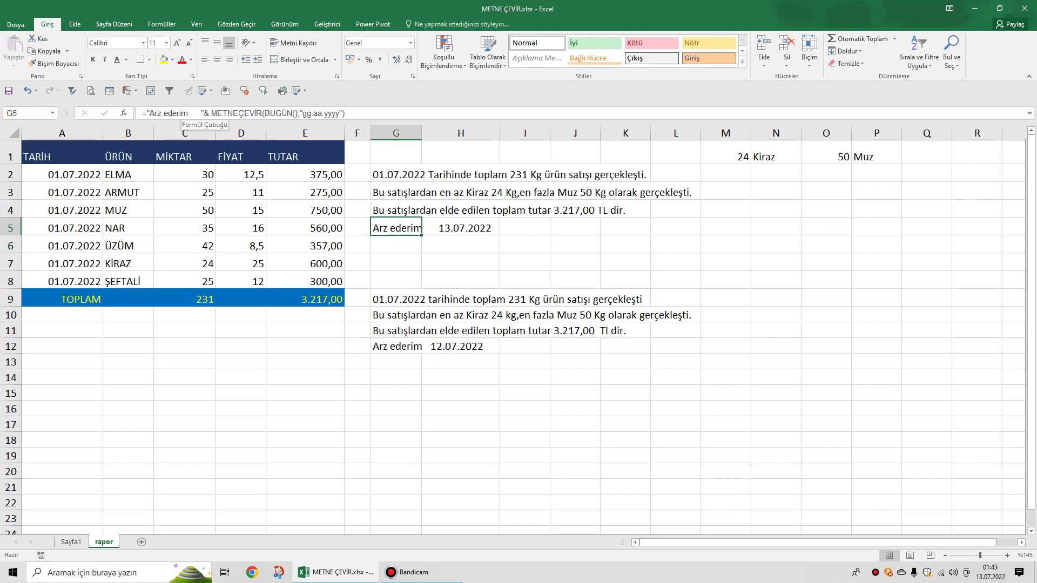
pyautogui.click(189, 113)
pyautogui.write('.')
pyautogui.press('Return')
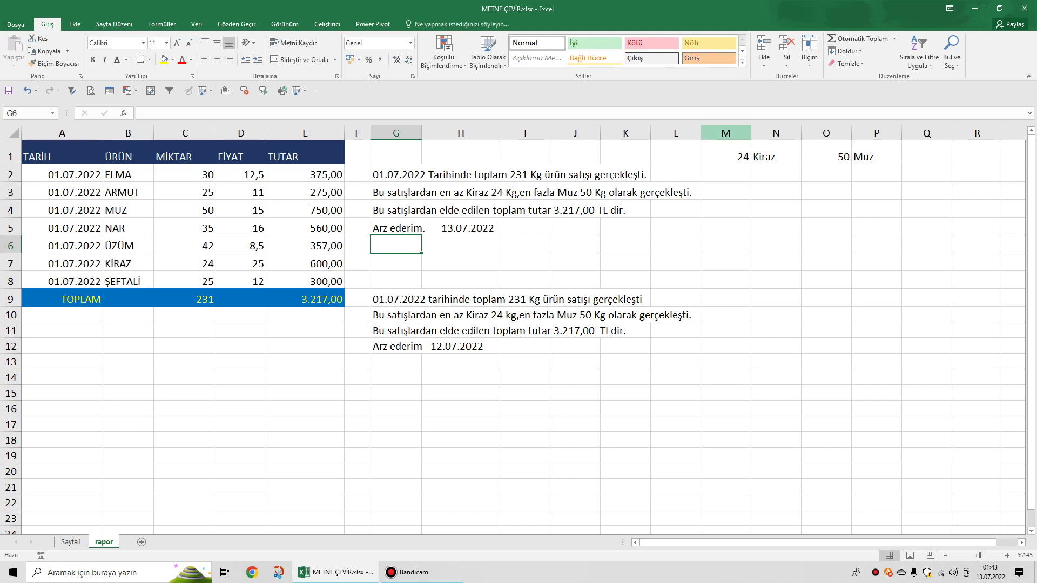
# Change the first sale date in A2 to 02.07.2022.
pyautogui.moveTo(726, 132); pyautogui.dragTo(876, 133)
pyautogui.moveTo(776, 174); pyautogui.dragTo(876, 416)
pyautogui.click(876, 208)
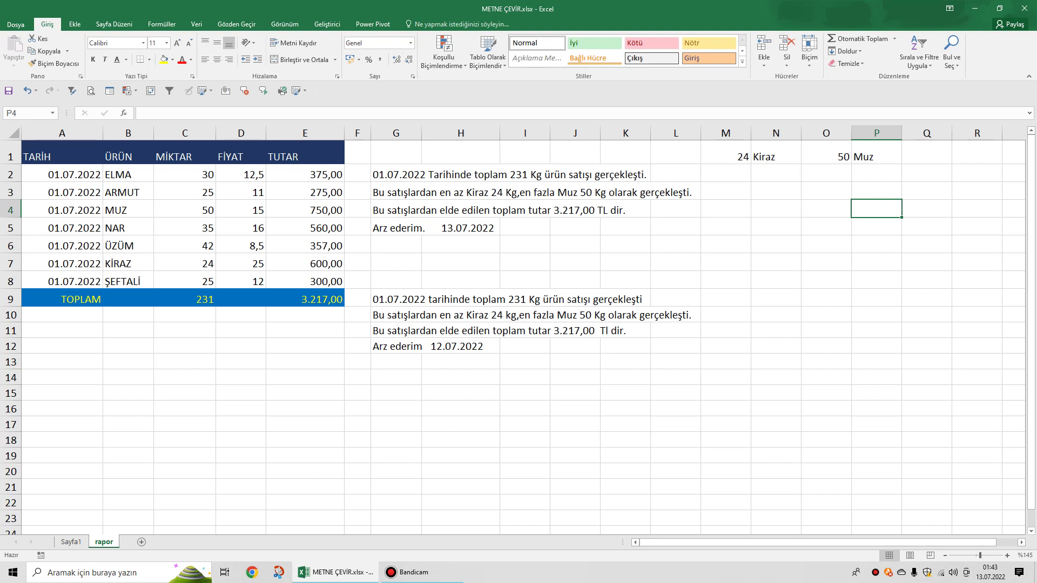
pyautogui.click(185, 264)
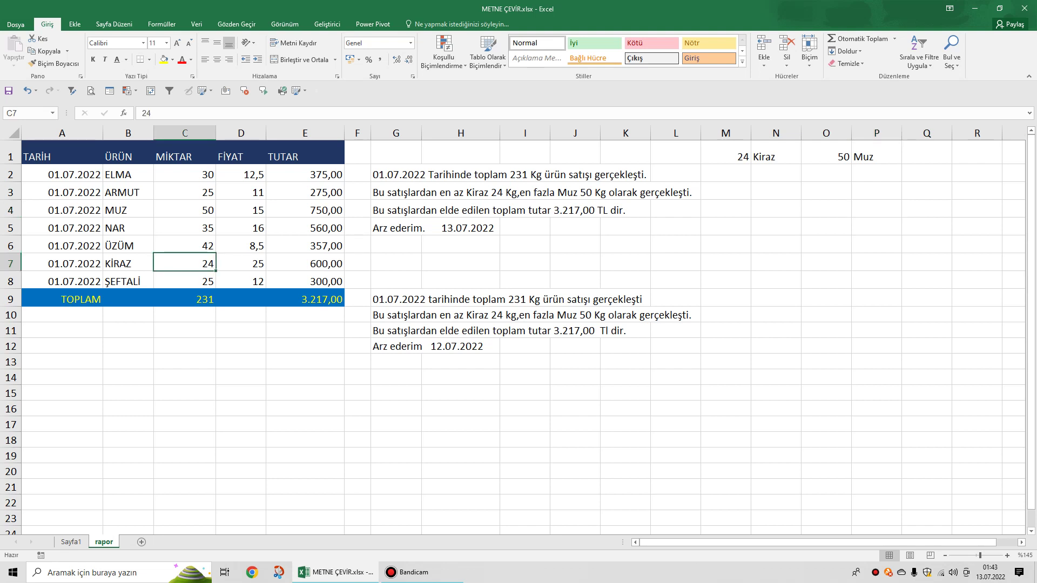
pyautogui.click(62, 174)
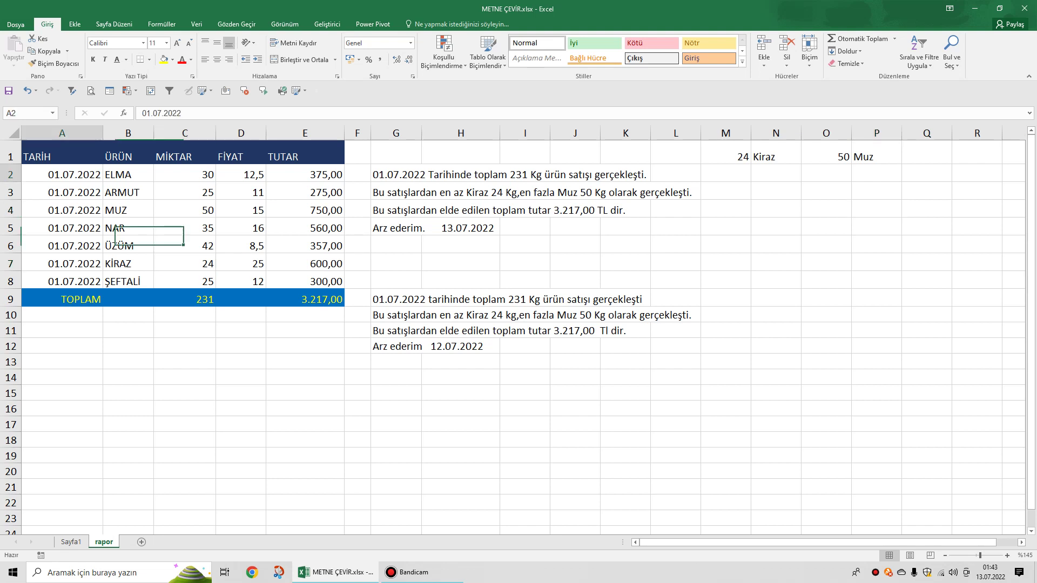
pyautogui.write('02')
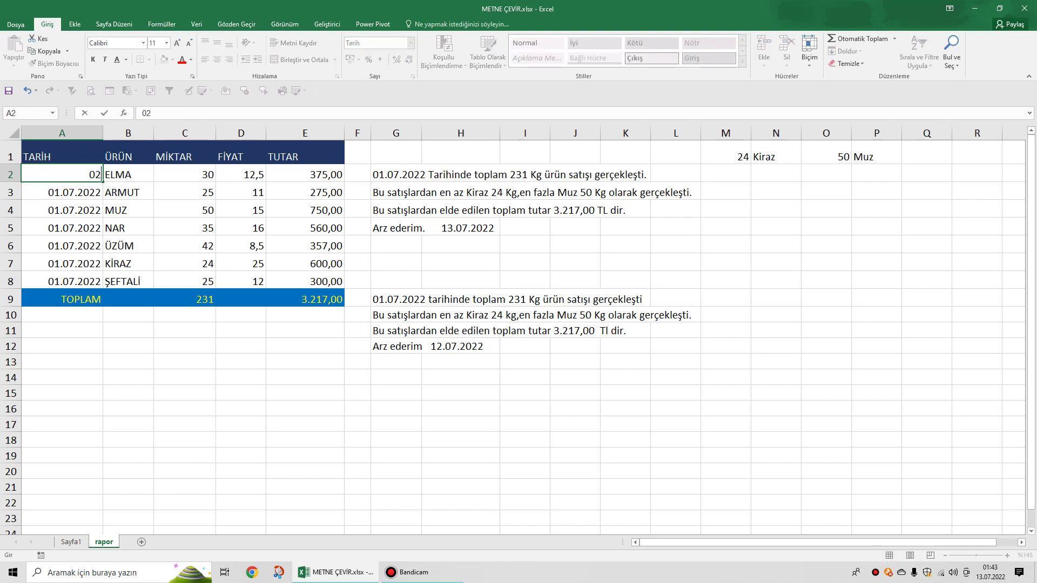
pyautogui.write('.07.2022')
pyautogui.moveTo(184, 393); pyautogui.dragTo(184, 409)
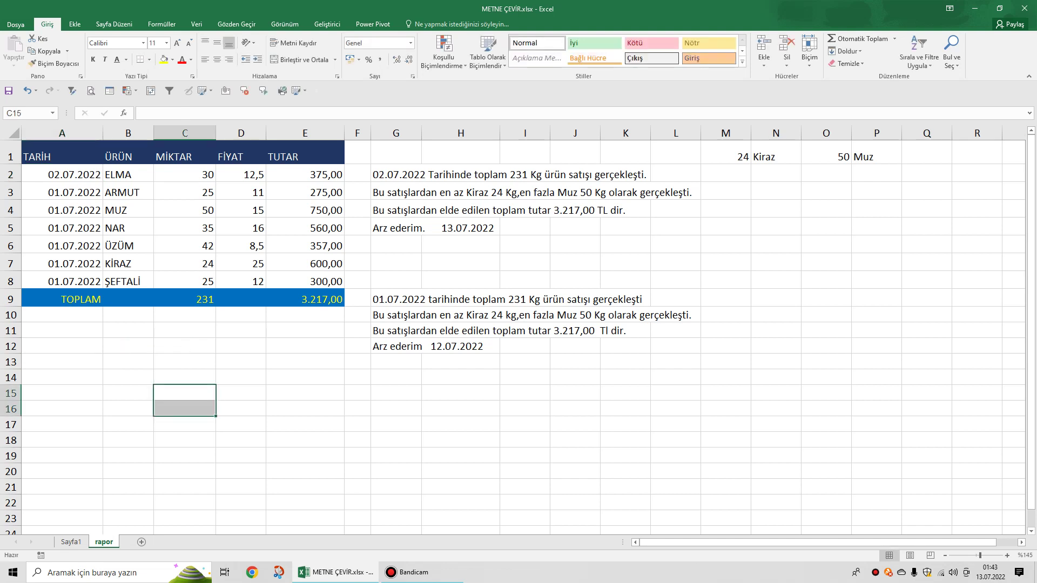
# Set A3 to =A2 and fill it down through A8 so all dates follow A2.
pyautogui.click(61, 193)
pyautogui.write('=')
pyautogui.press('Up')
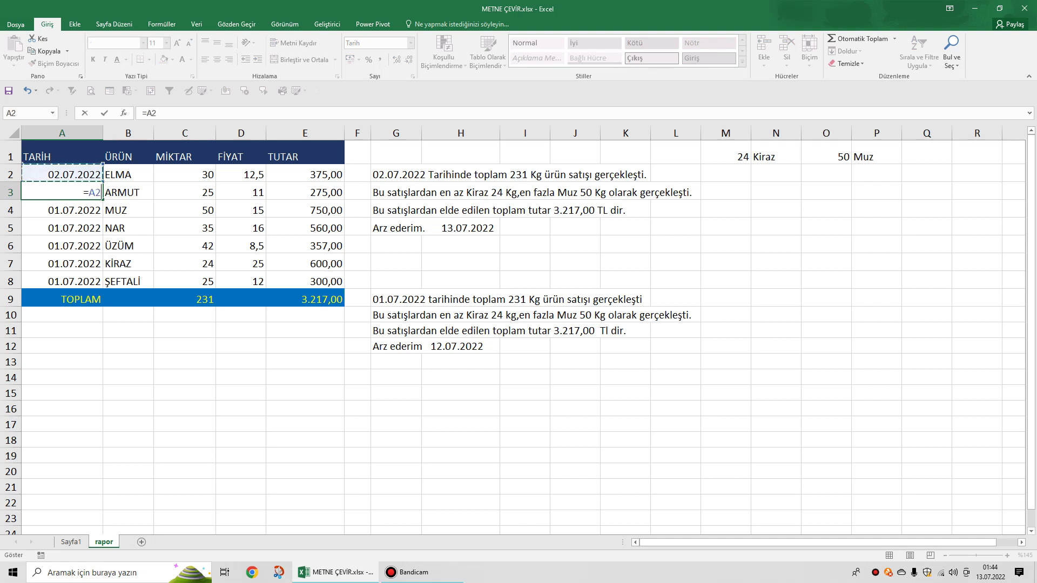
pyautogui.press('Return')
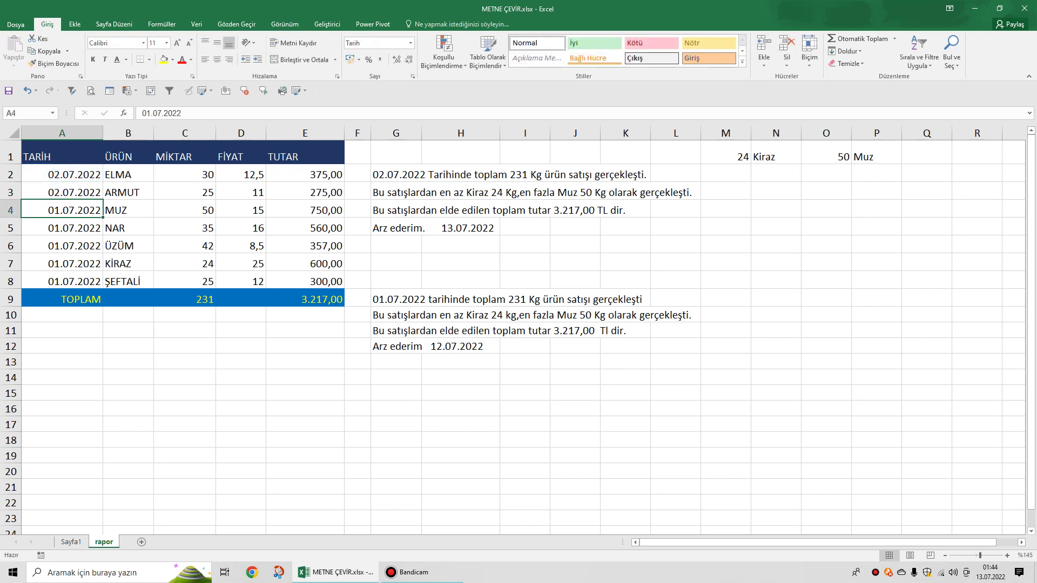
pyautogui.click(61, 192)
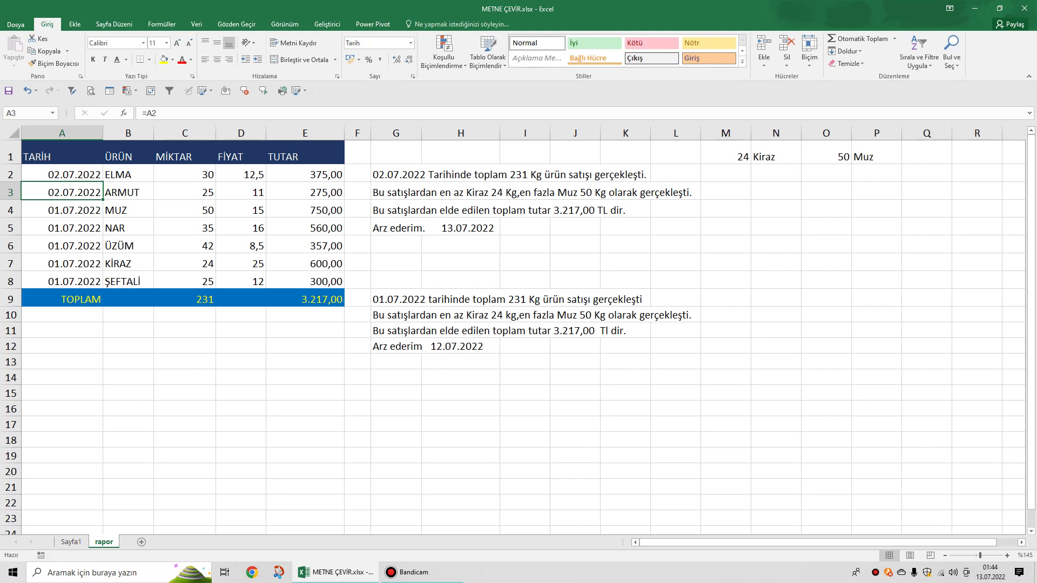
pyautogui.doubleClick(103, 200)
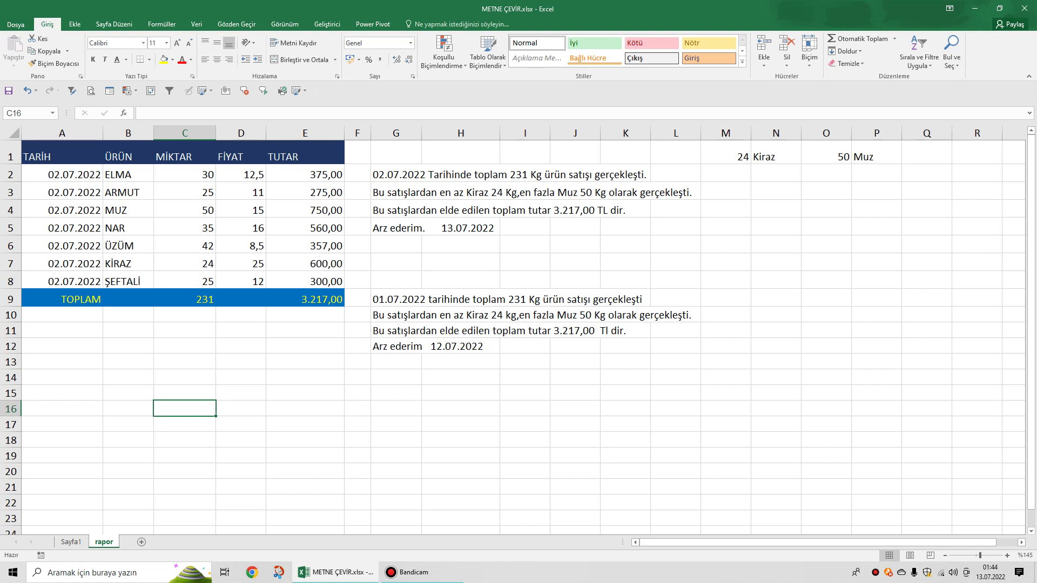
# Set NAR's quantity in C5 to 20 and MUZ's in C4 to 30.
pyautogui.click(184, 246)
pyautogui.click(184, 227)
pyautogui.write('20')
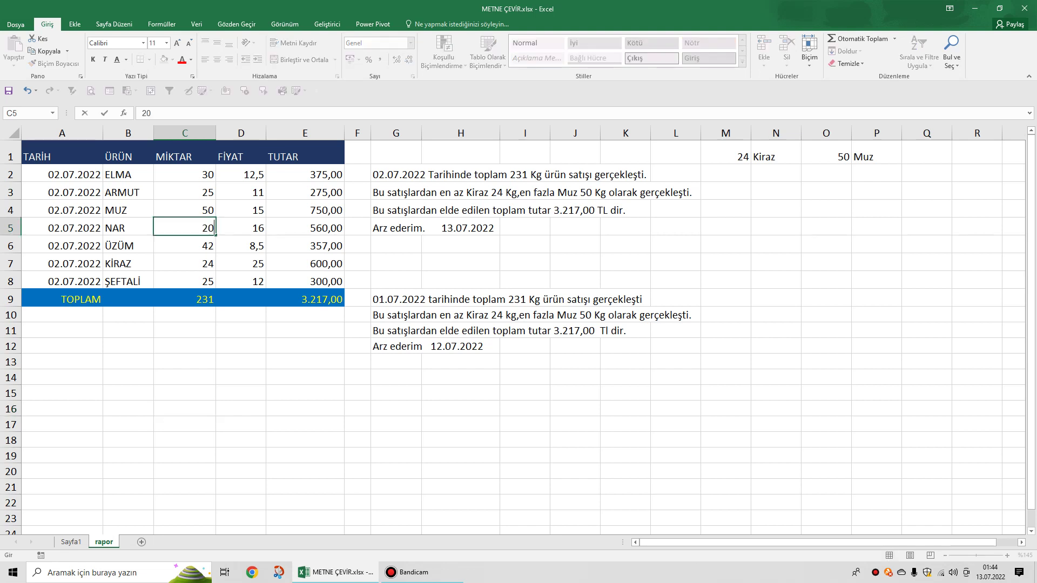
pyautogui.click(305, 361)
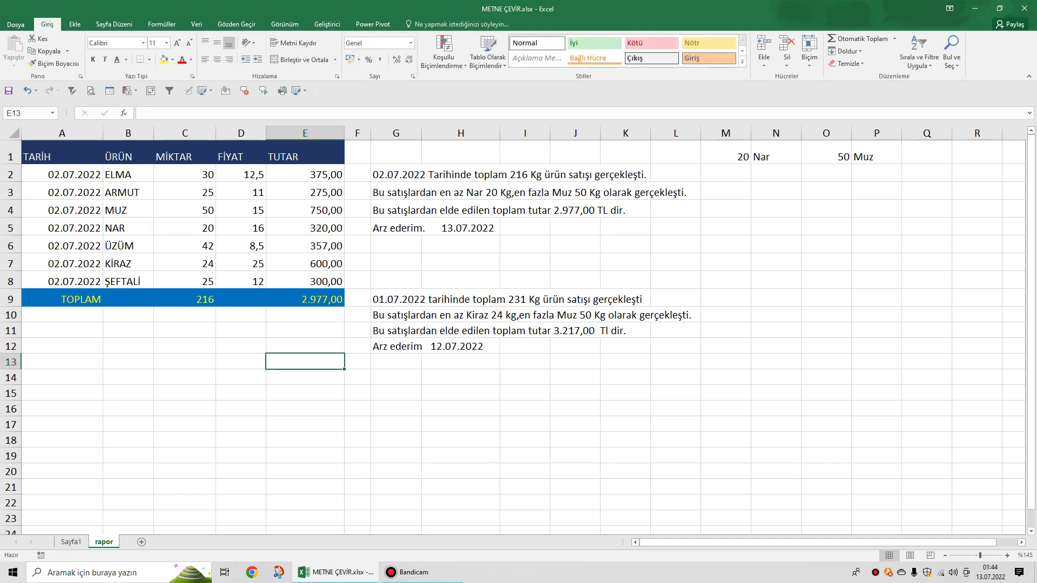
pyautogui.click(184, 210)
pyautogui.write('30')
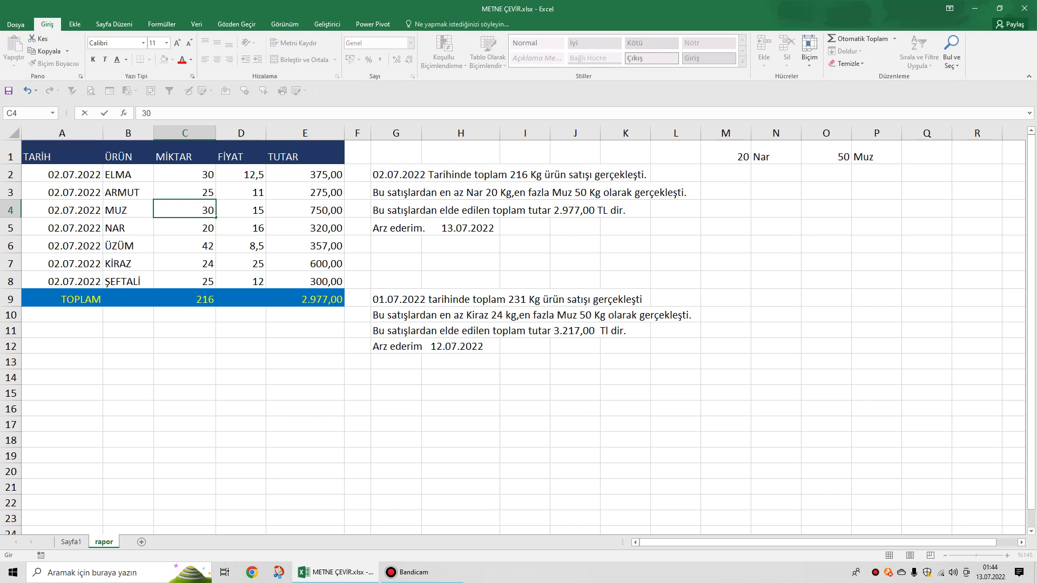
pyautogui.click(305, 362)
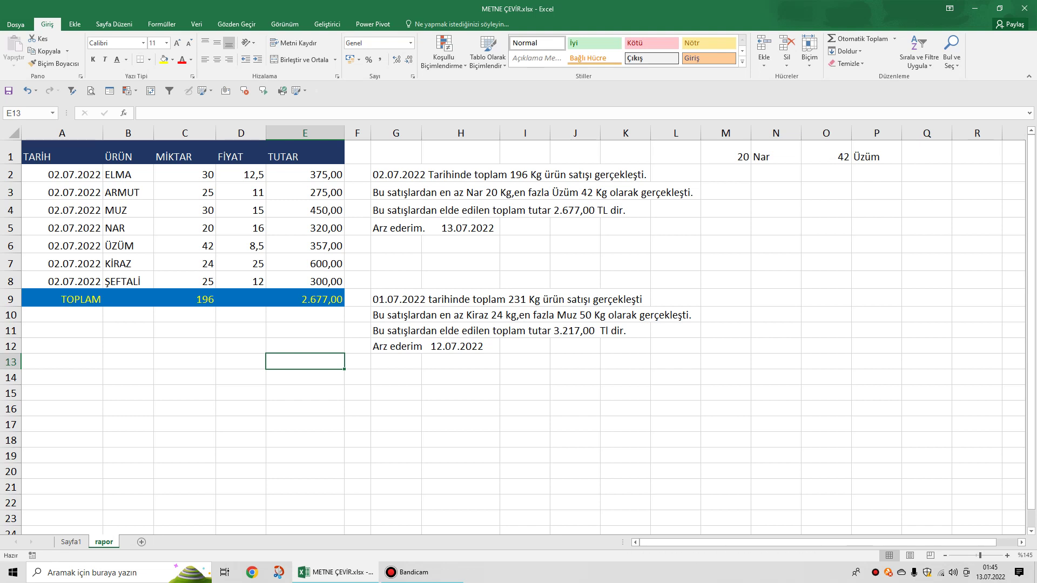
# Set ŞEFTALİ's quantity in C8 to 55 and ARMUT's in C3 to 19.
pyautogui.click(185, 281)
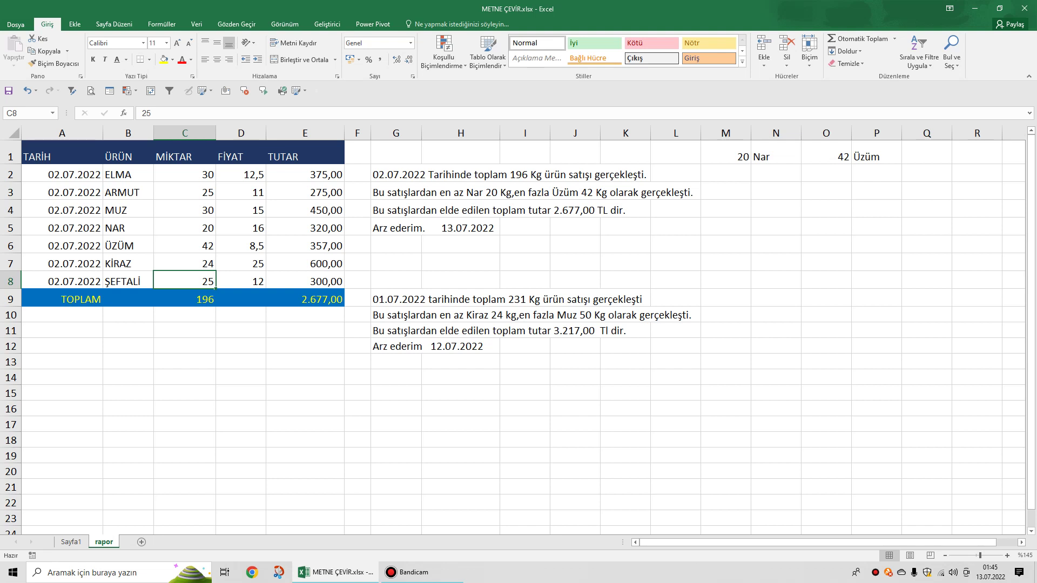
pyautogui.write('50')
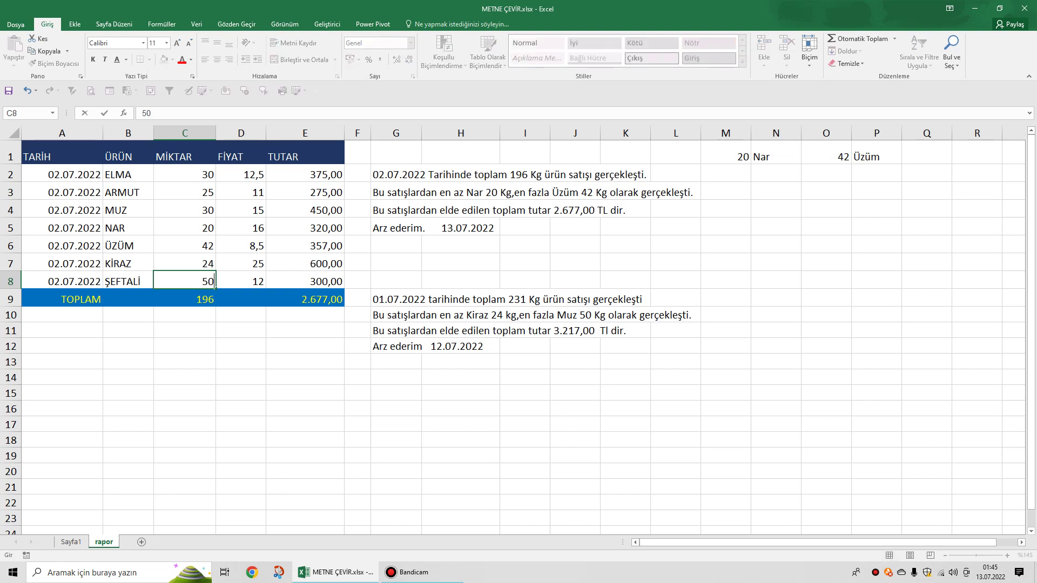
pyautogui.press('BackSpace')
pyautogui.write('5')
pyautogui.click(185, 228)
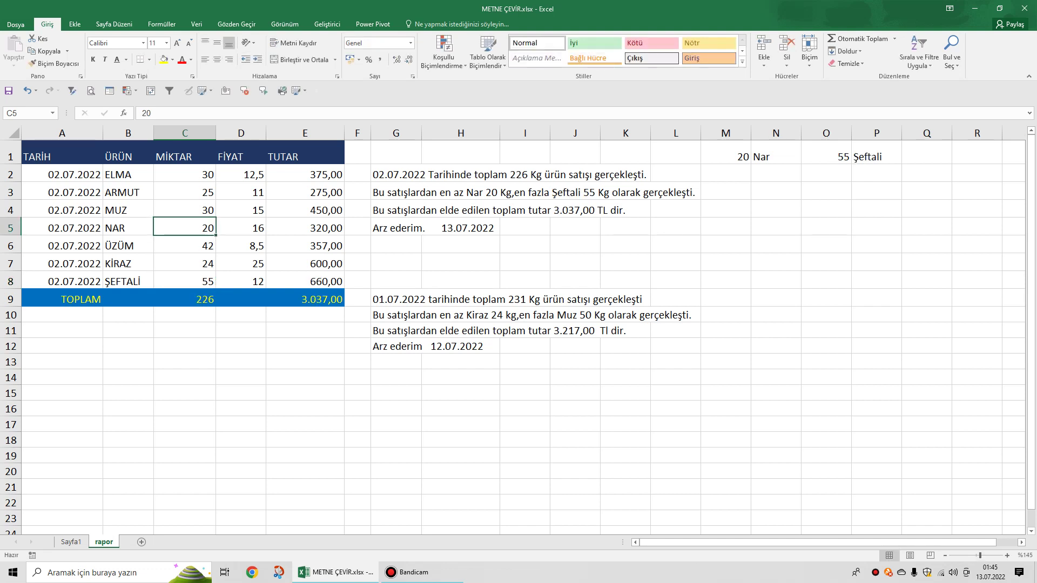
pyautogui.click(185, 192)
pyautogui.write('19')
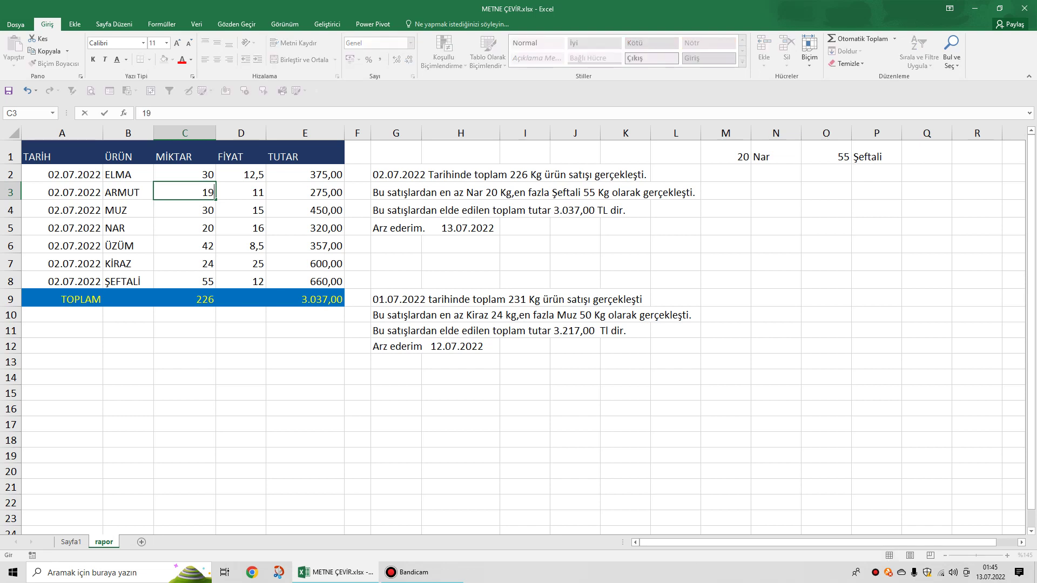
pyautogui.click(305, 377)
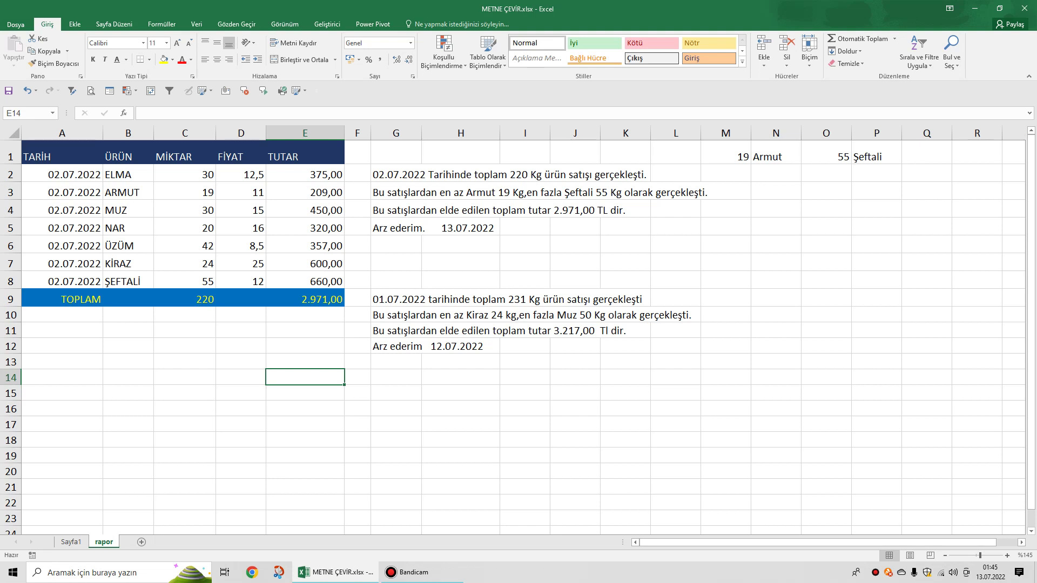
# Hide columns M:P with the Gizle command, leaving the report sentences intact.
pyautogui.moveTo(725, 133); pyautogui.dragTo(942, 133)
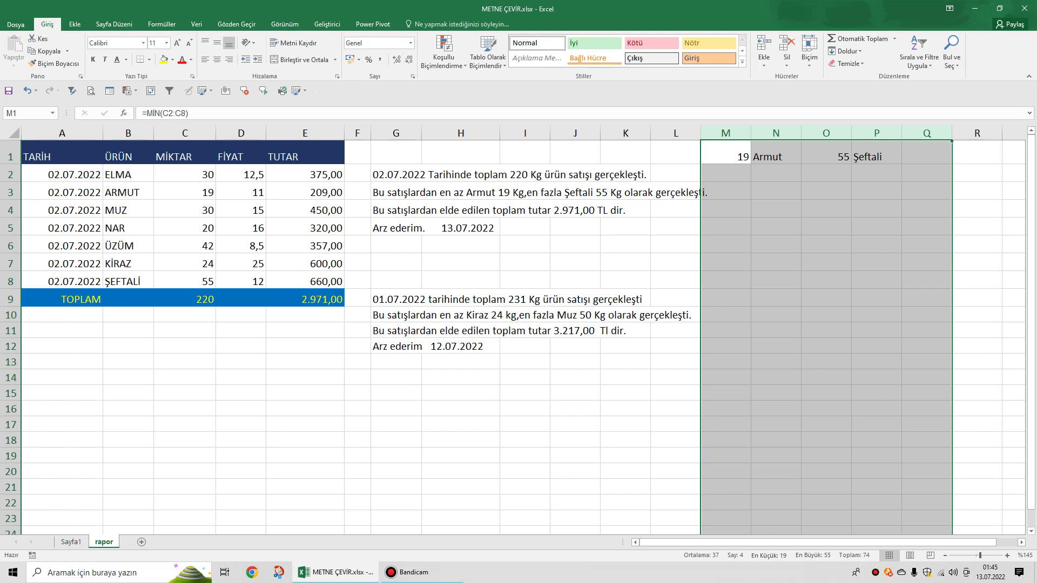
pyautogui.click(460, 262)
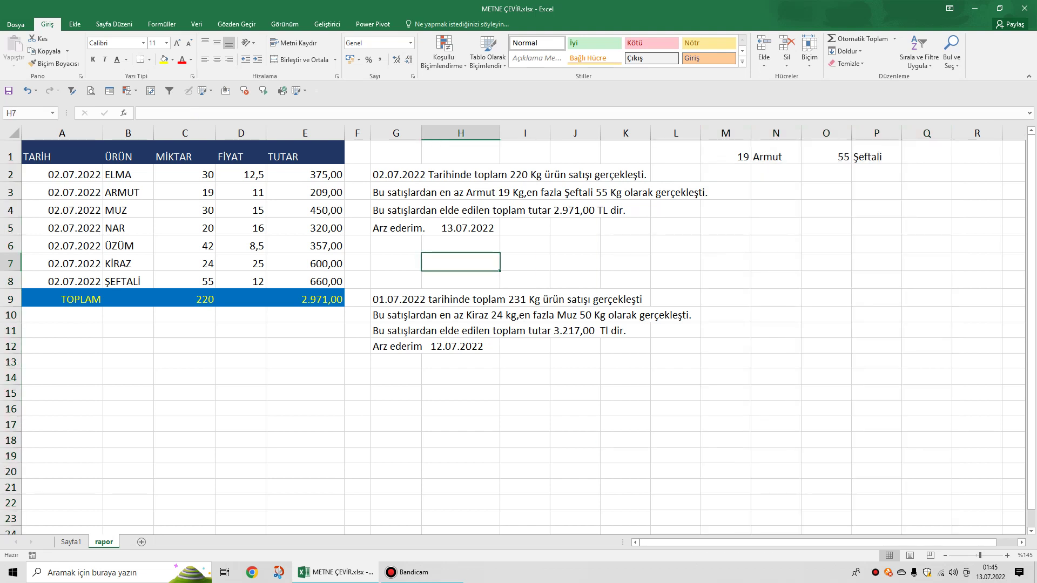
pyautogui.moveTo(726, 133); pyautogui.dragTo(877, 133)
pyautogui.rightClick(836, 133)
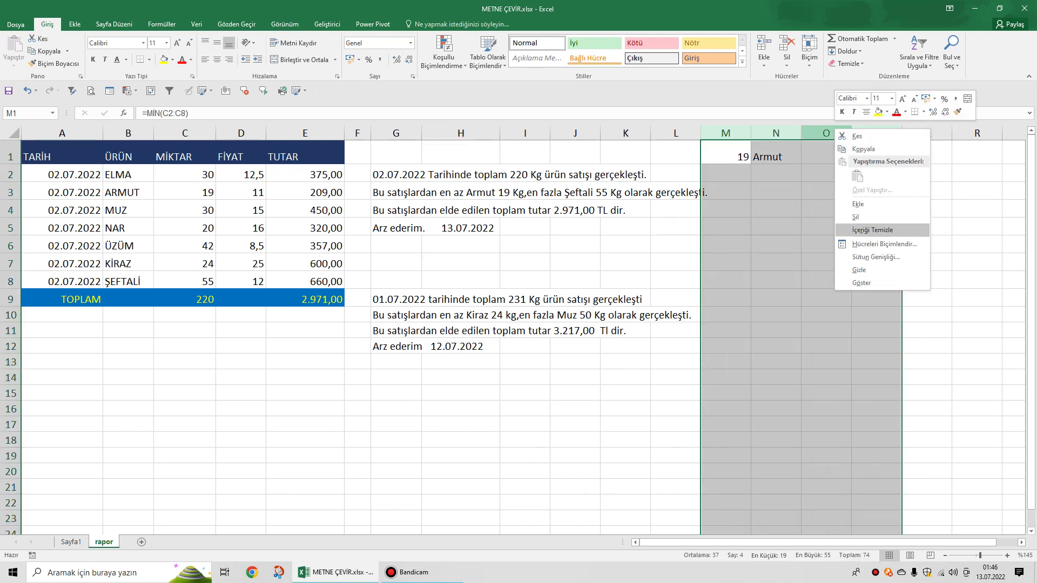
pyautogui.click(864, 268)
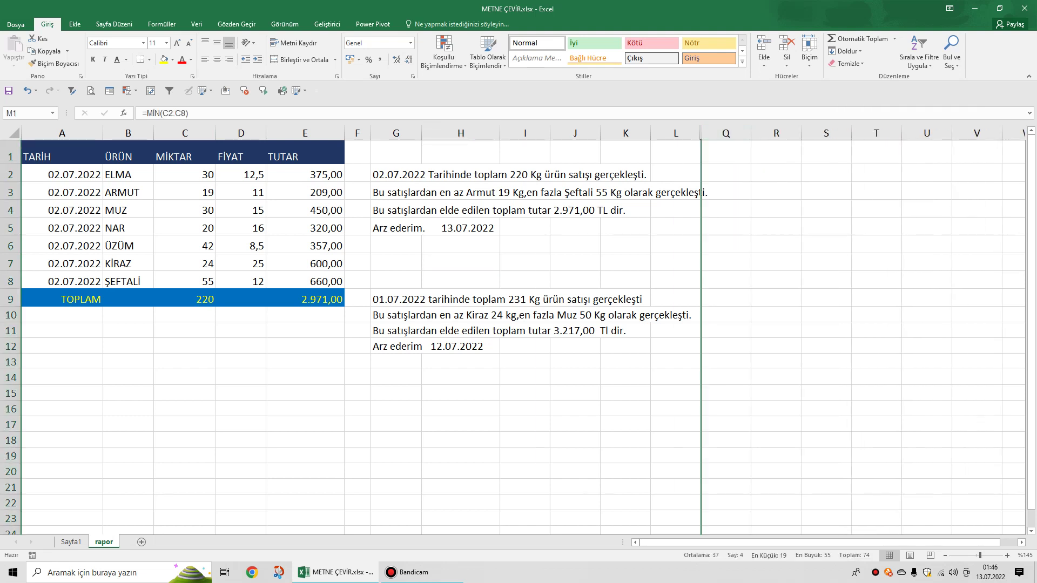
pyautogui.click(675, 151)
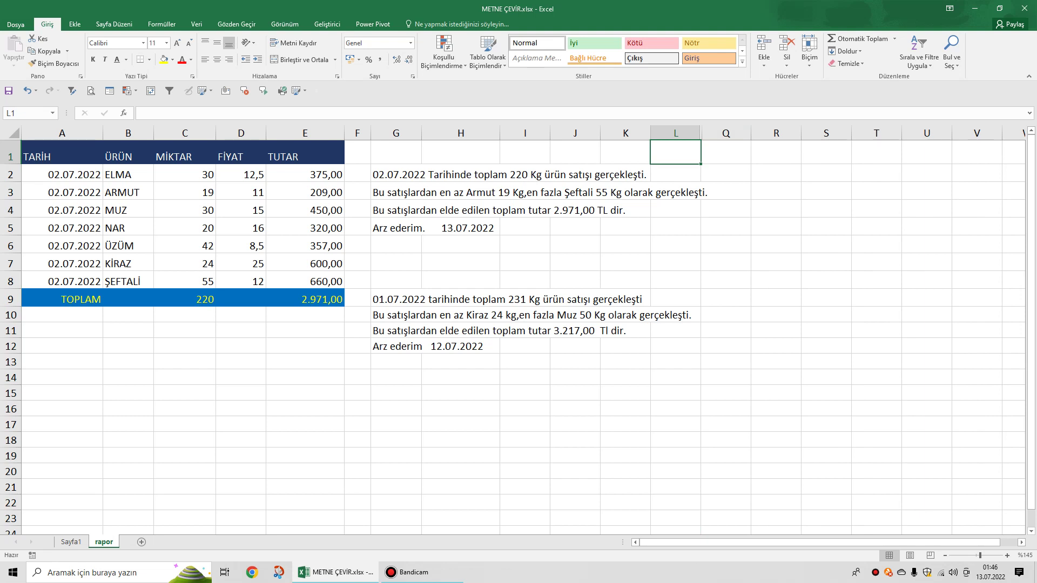